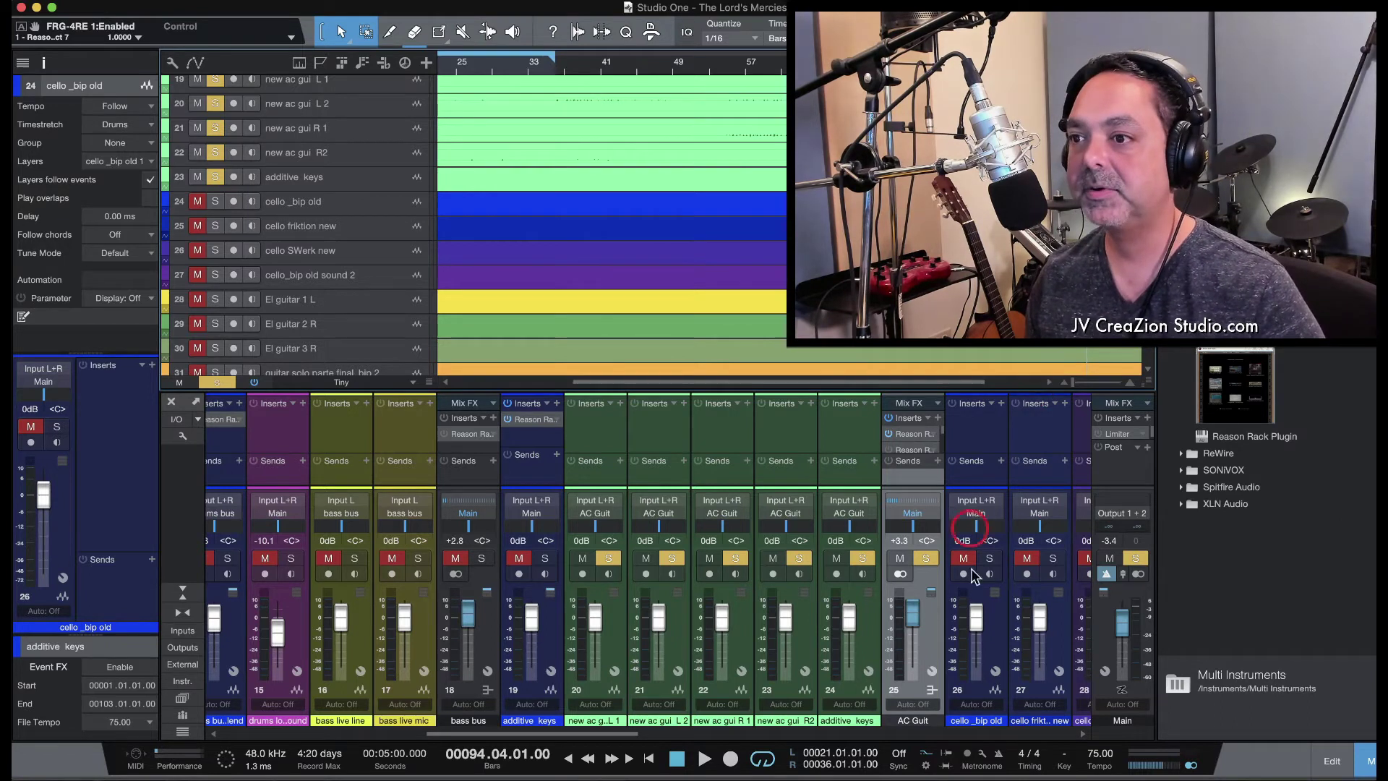
- Review the song's track list from the drums down to the background vocals
key("super+Tab")
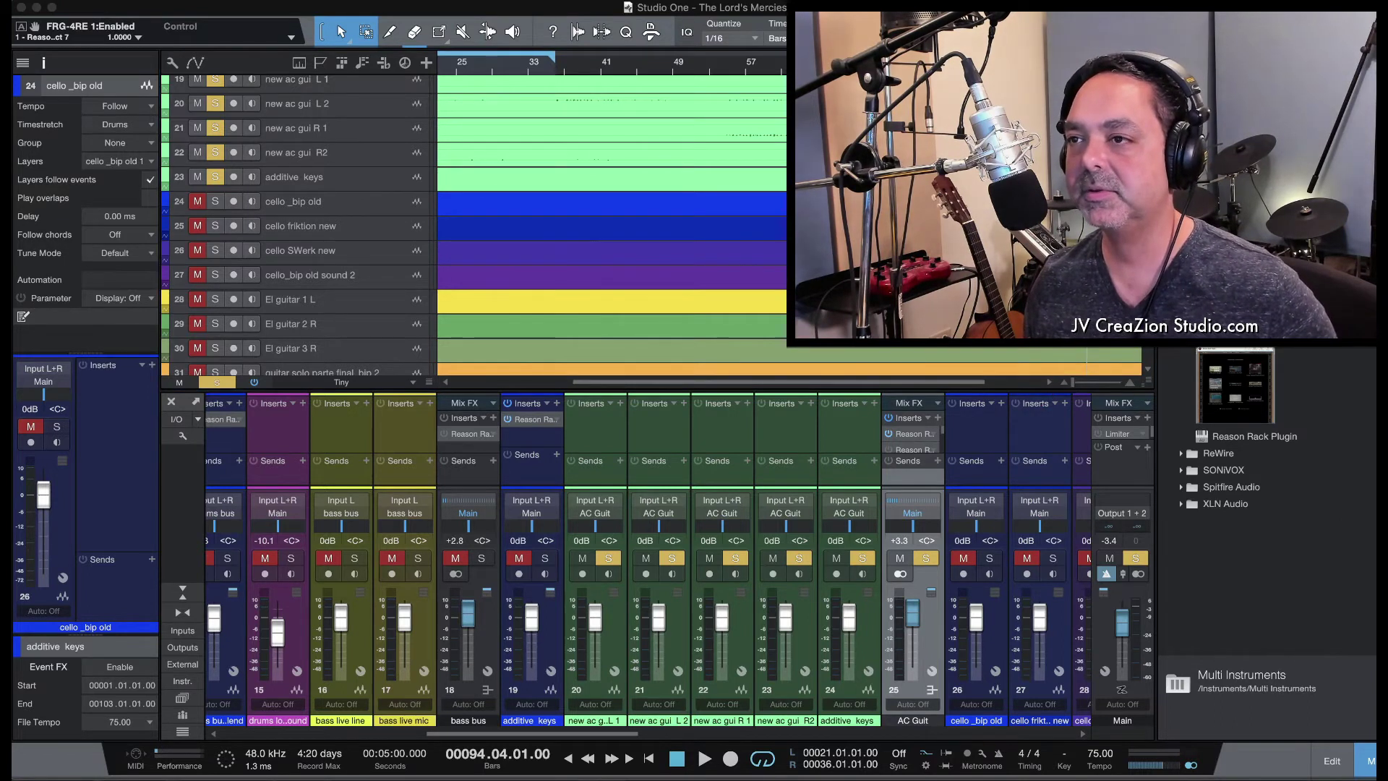
mouse_move(871, 780)
left_mouse_down()
mouse_move(913, 176)
mouse_move(847, 29)
mouse_move(849, 780)
left_mouse_up()
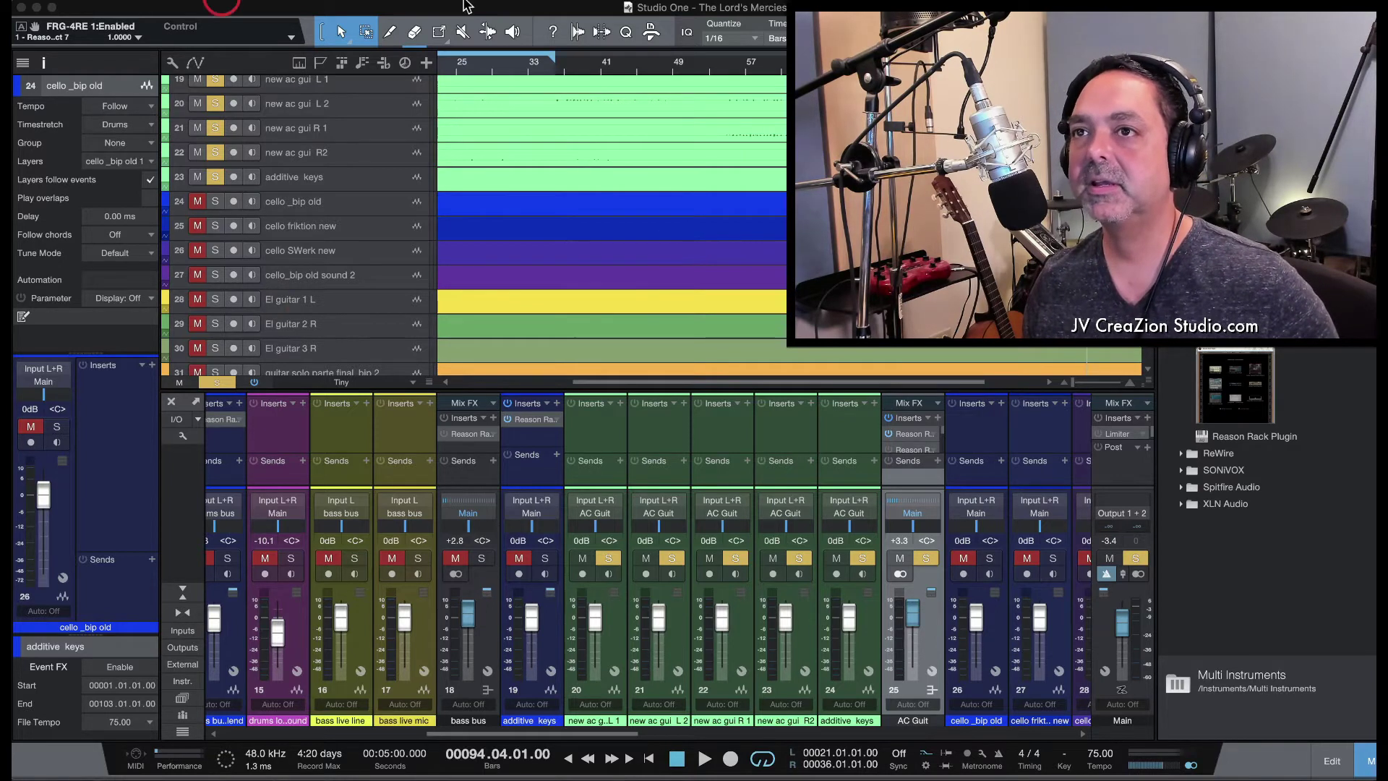
left_click(742, 334)
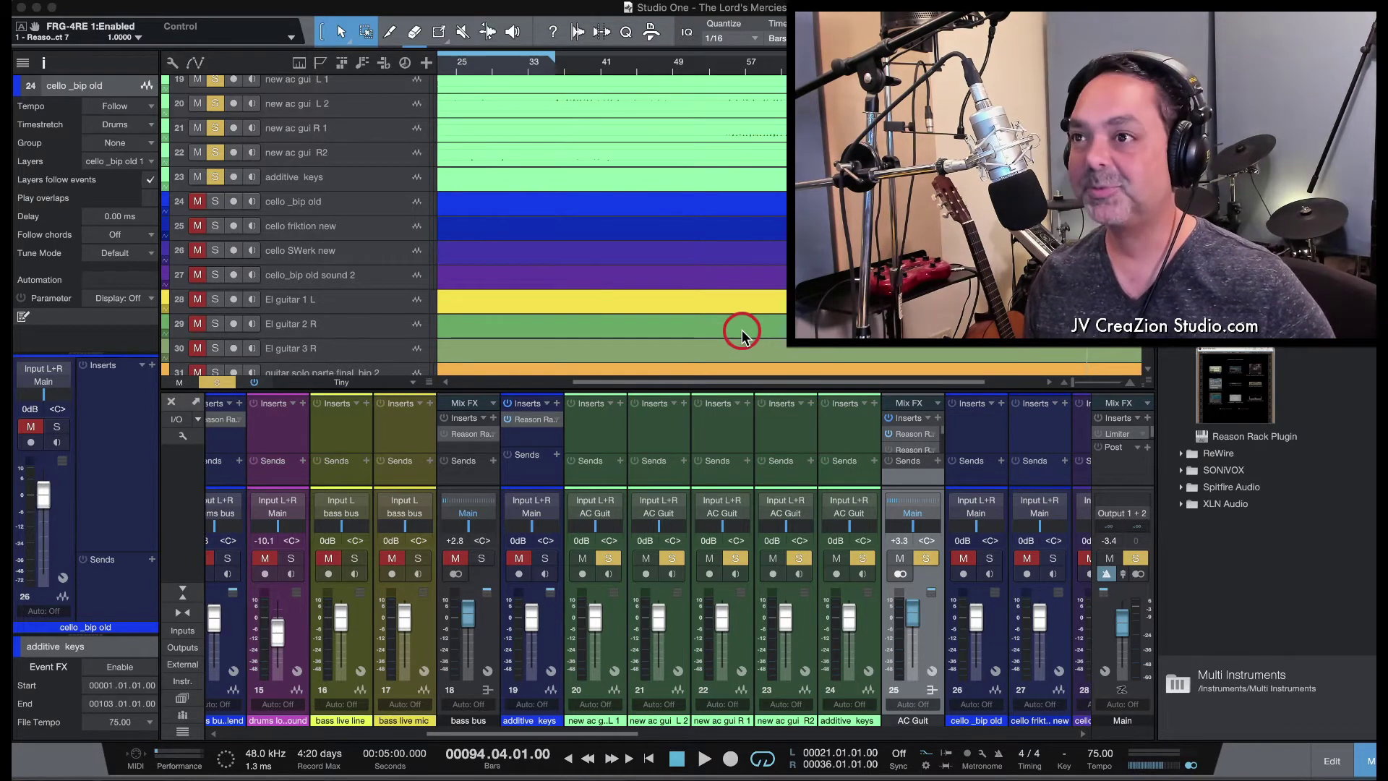
scroll(743, 334, "down", 5)
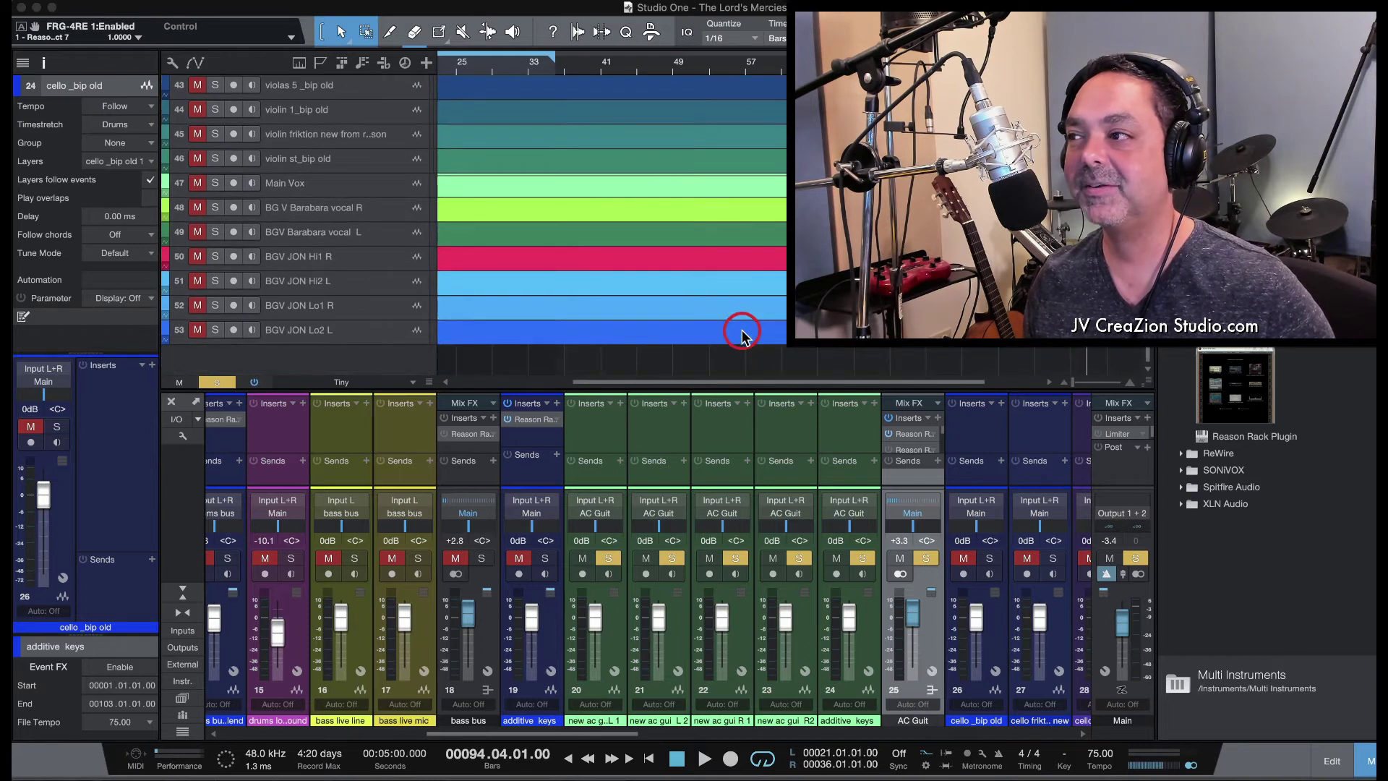
scroll(743, 334, "up", 15)
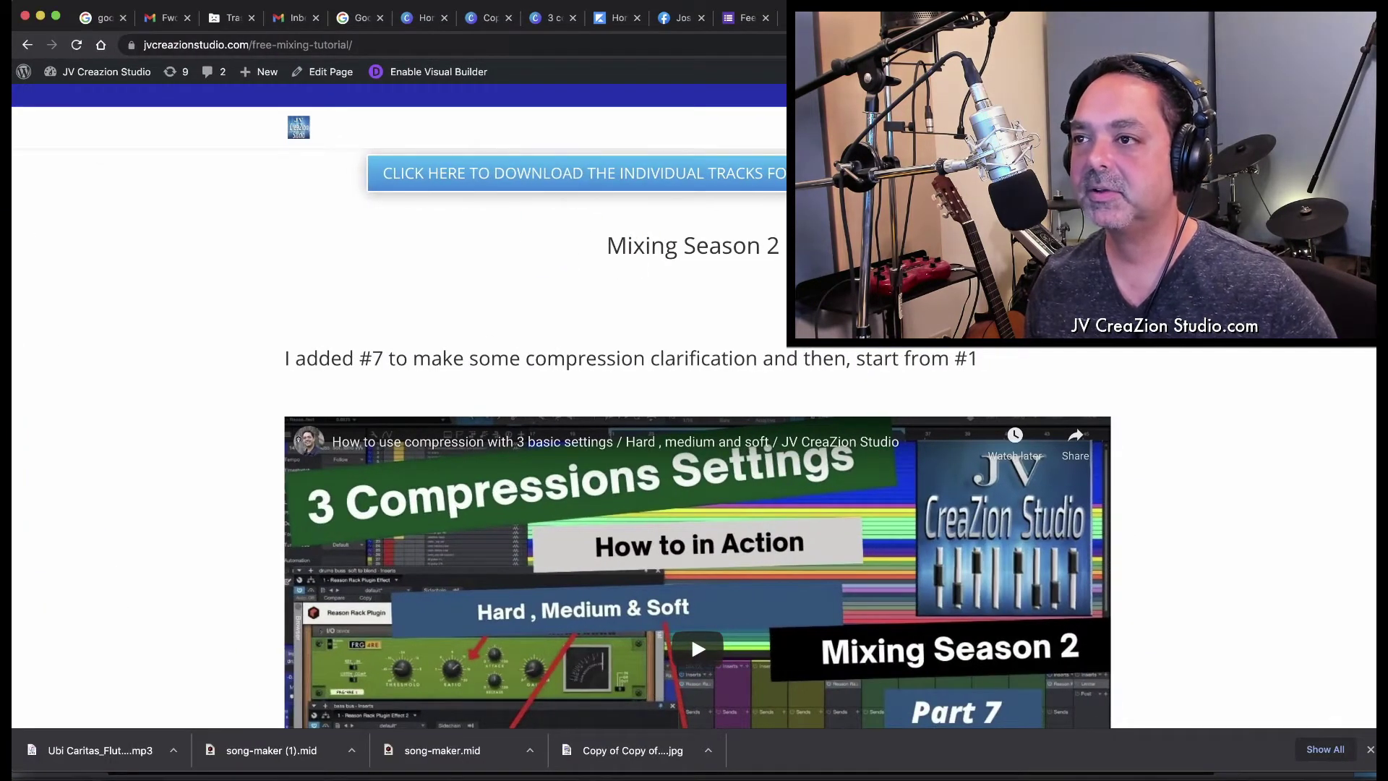
- Switch to the browser and look through the Mixing Season 2 tutorial videos and the Music Production Tips in Action group page
scroll(698, 438, "down", 8)
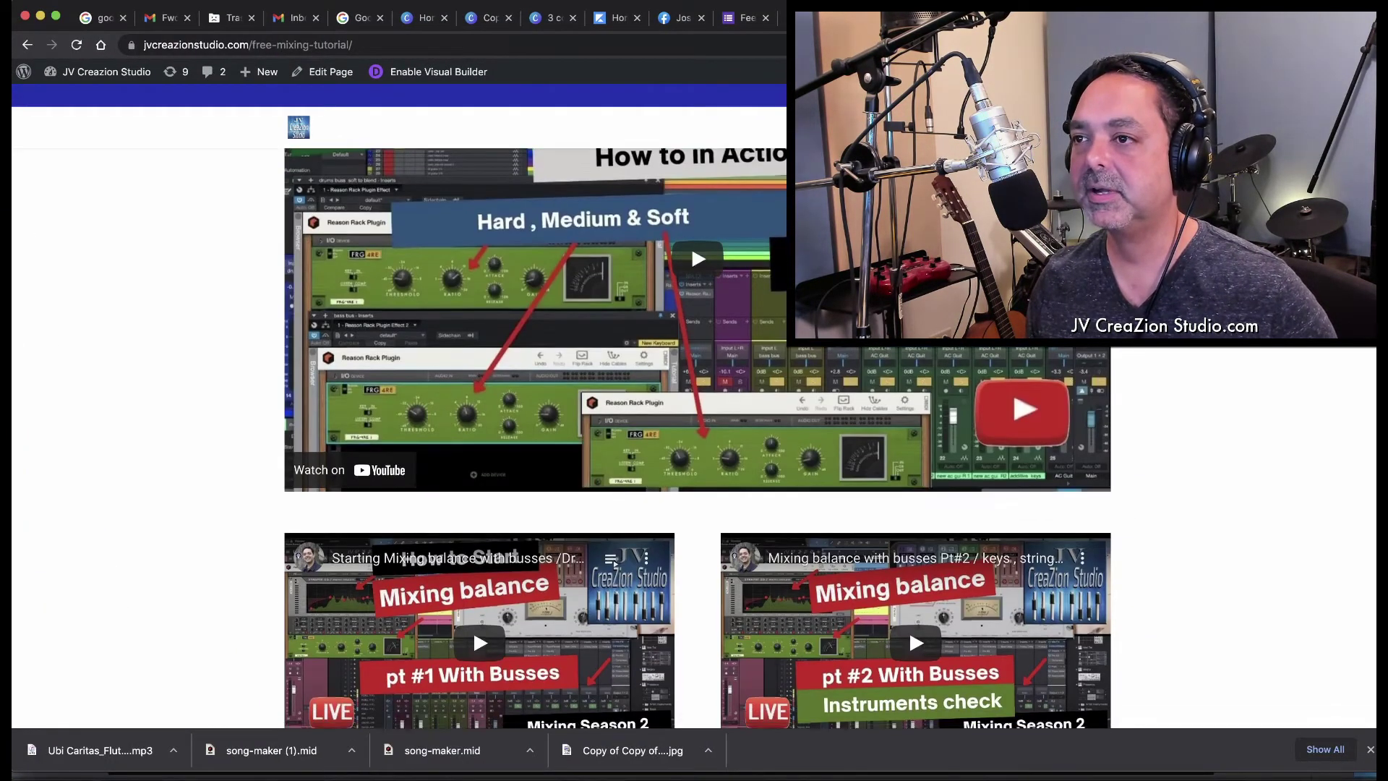
scroll(698, 438, "down", 3)
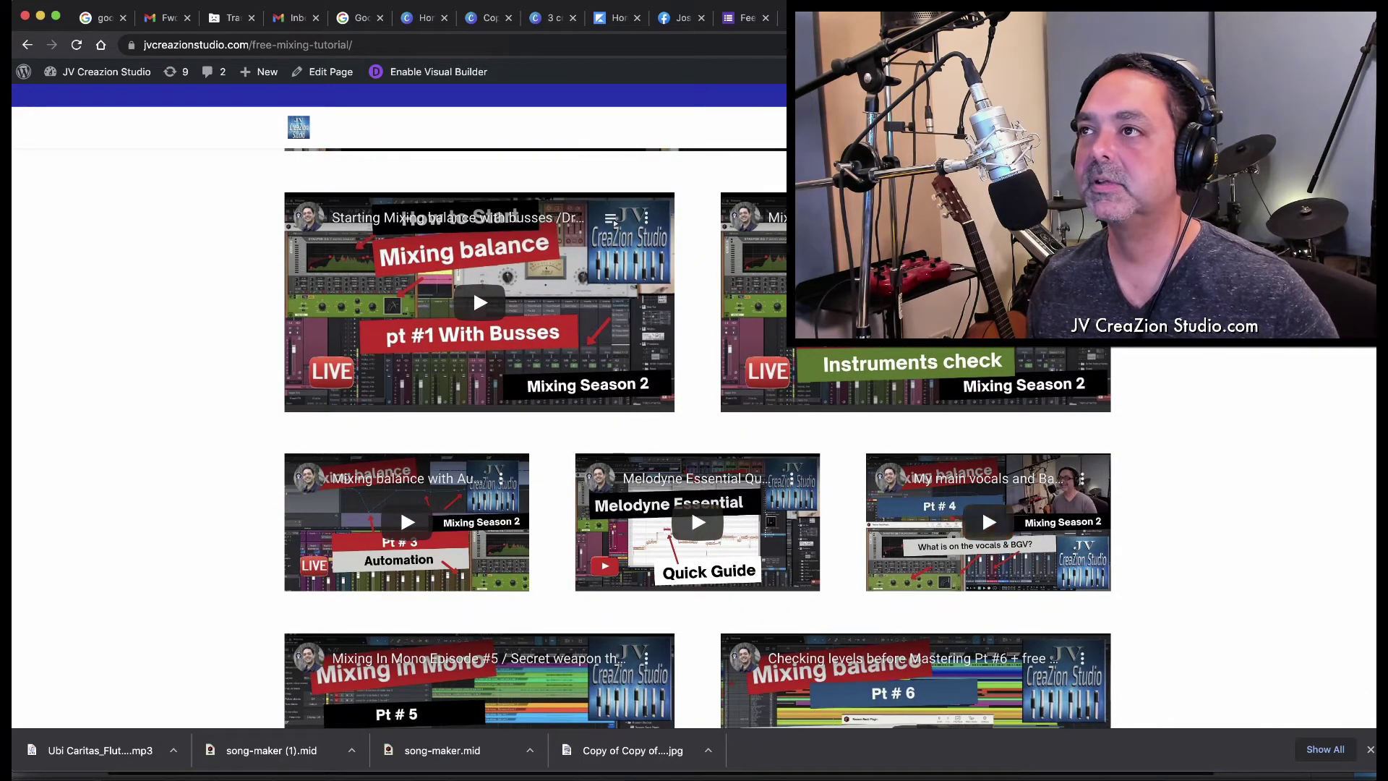
key("ctrl+Tab")
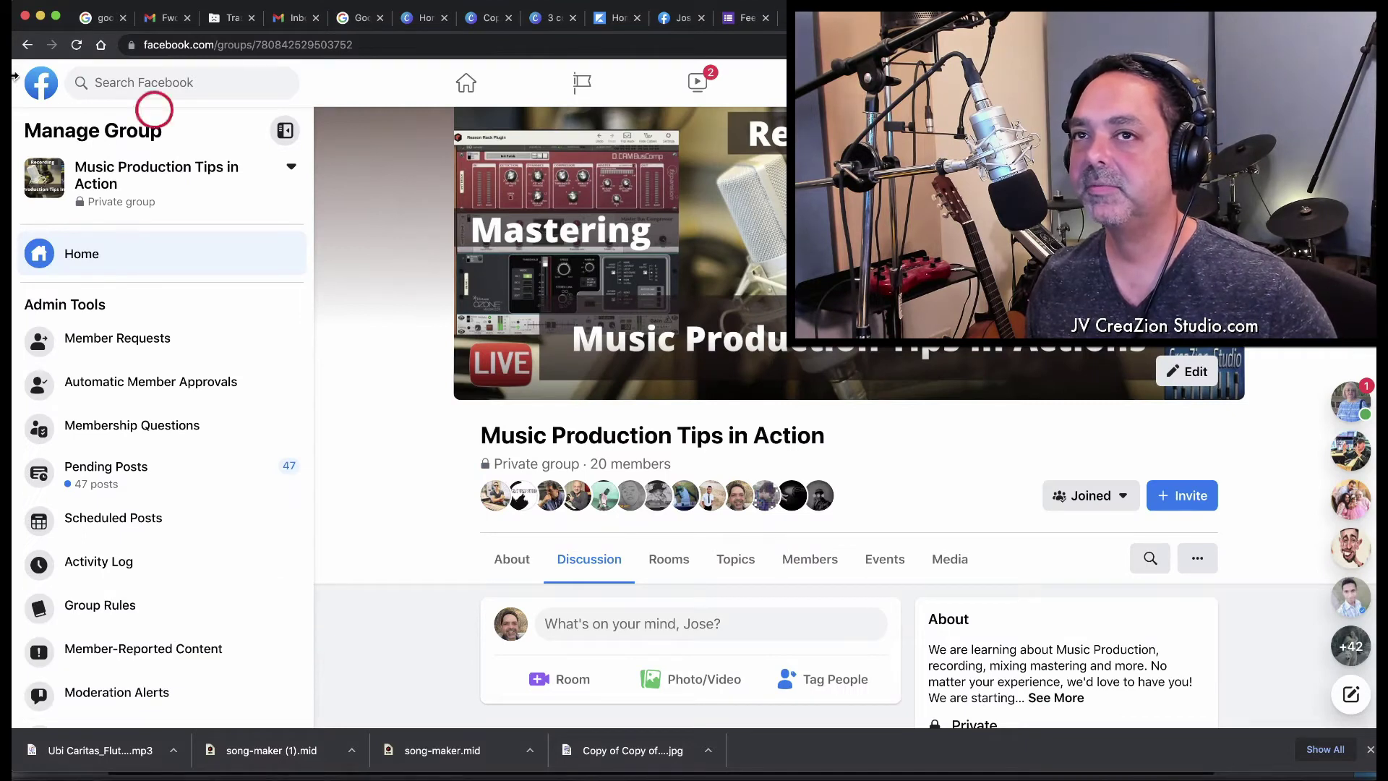
left_click(40, 16)
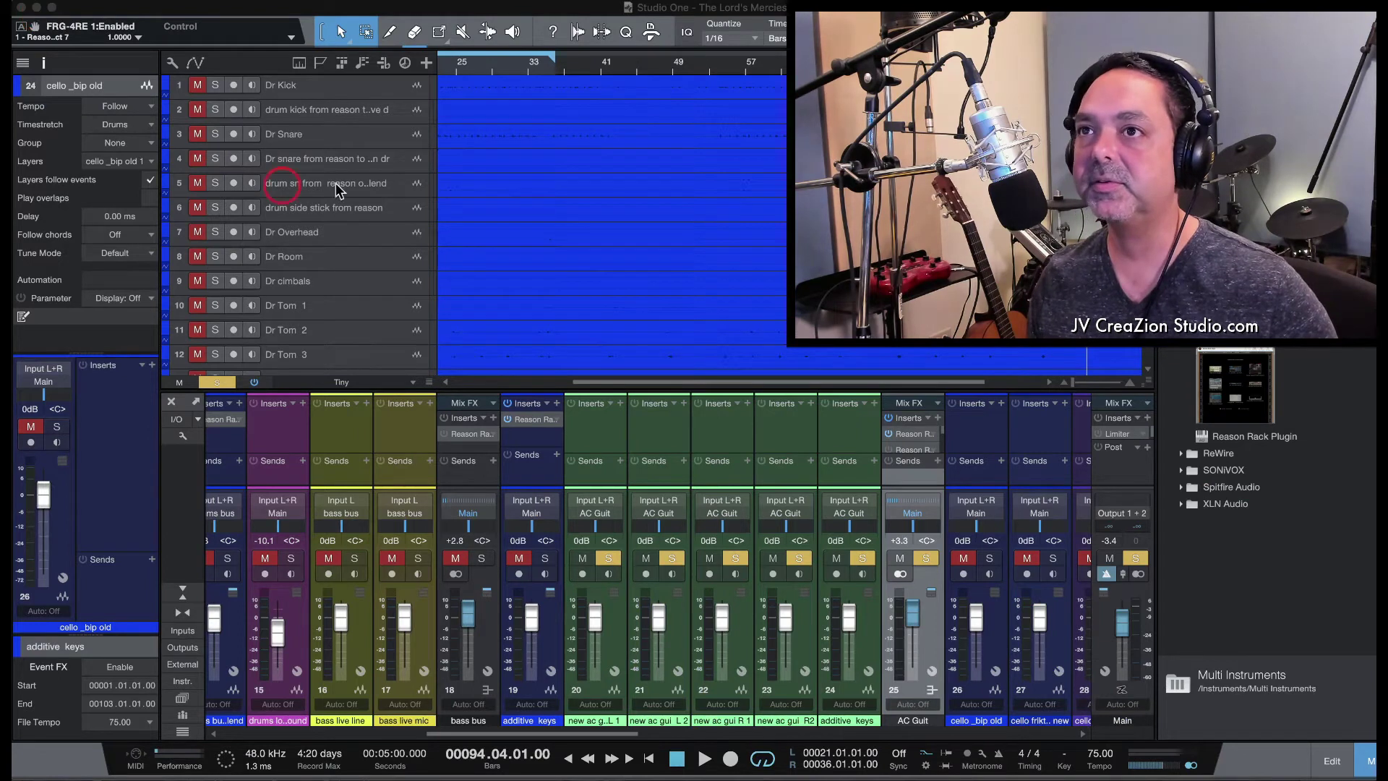
- Place the playback cursor at bar 21 and make the mixer area slightly taller
scroll(486, 115, "left", 5)
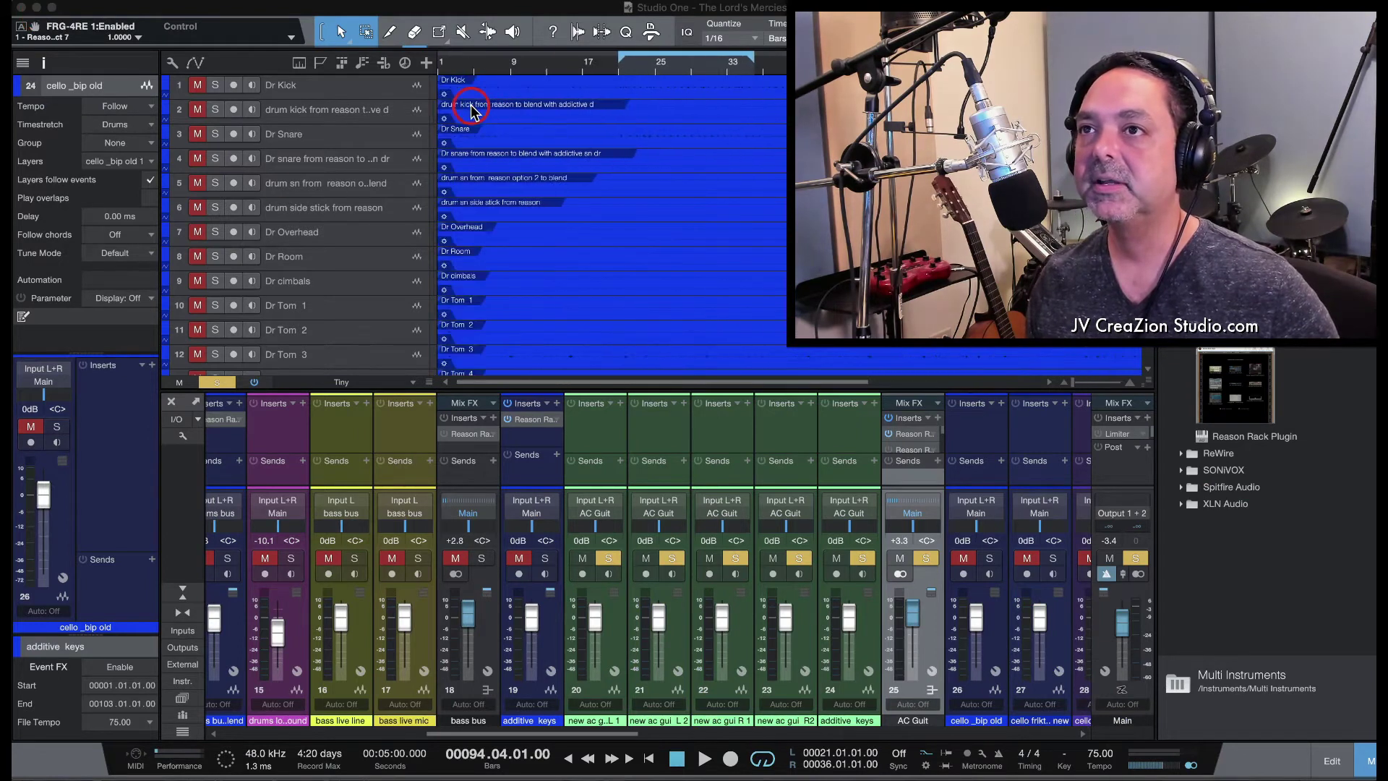
left_click(623, 71)
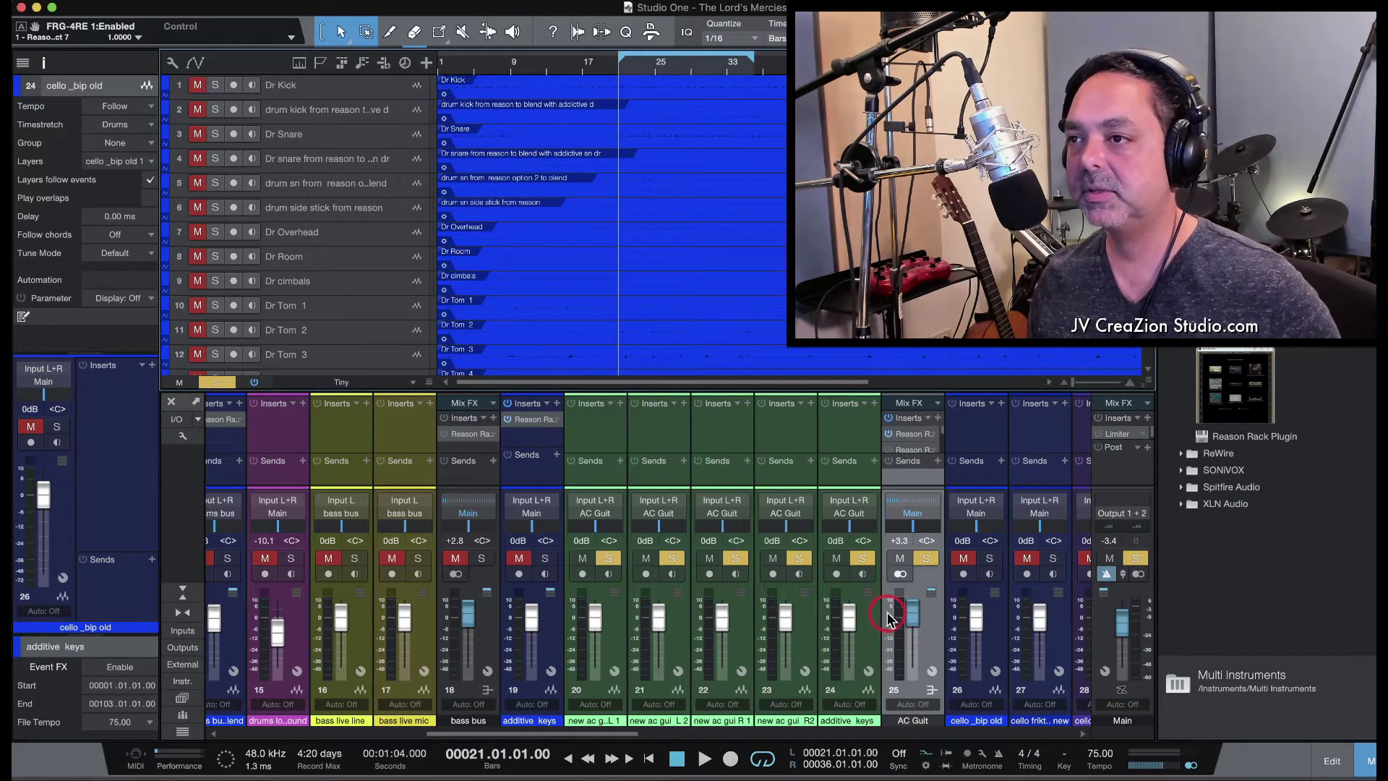
scroll(890, 614, "right", 1)
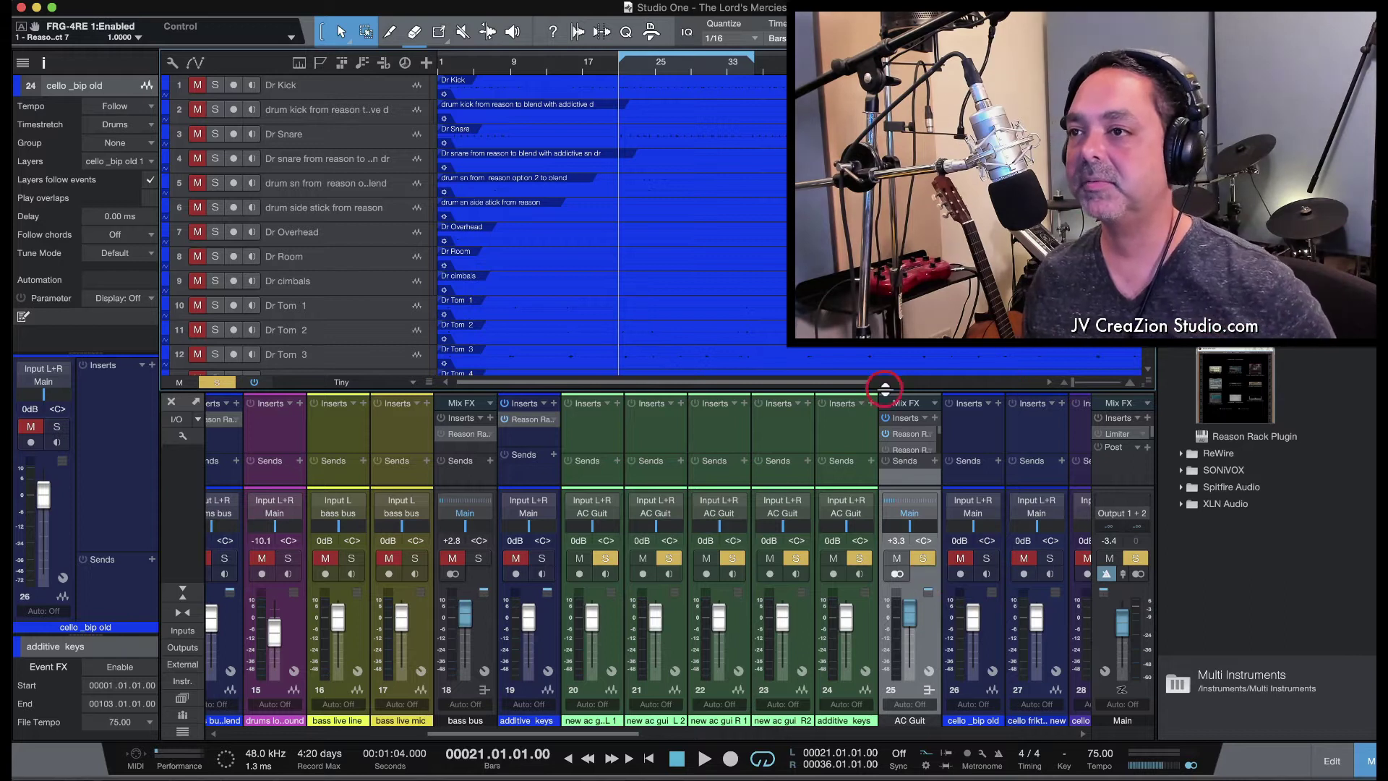
left_click_drag(886, 391, 885, 380)
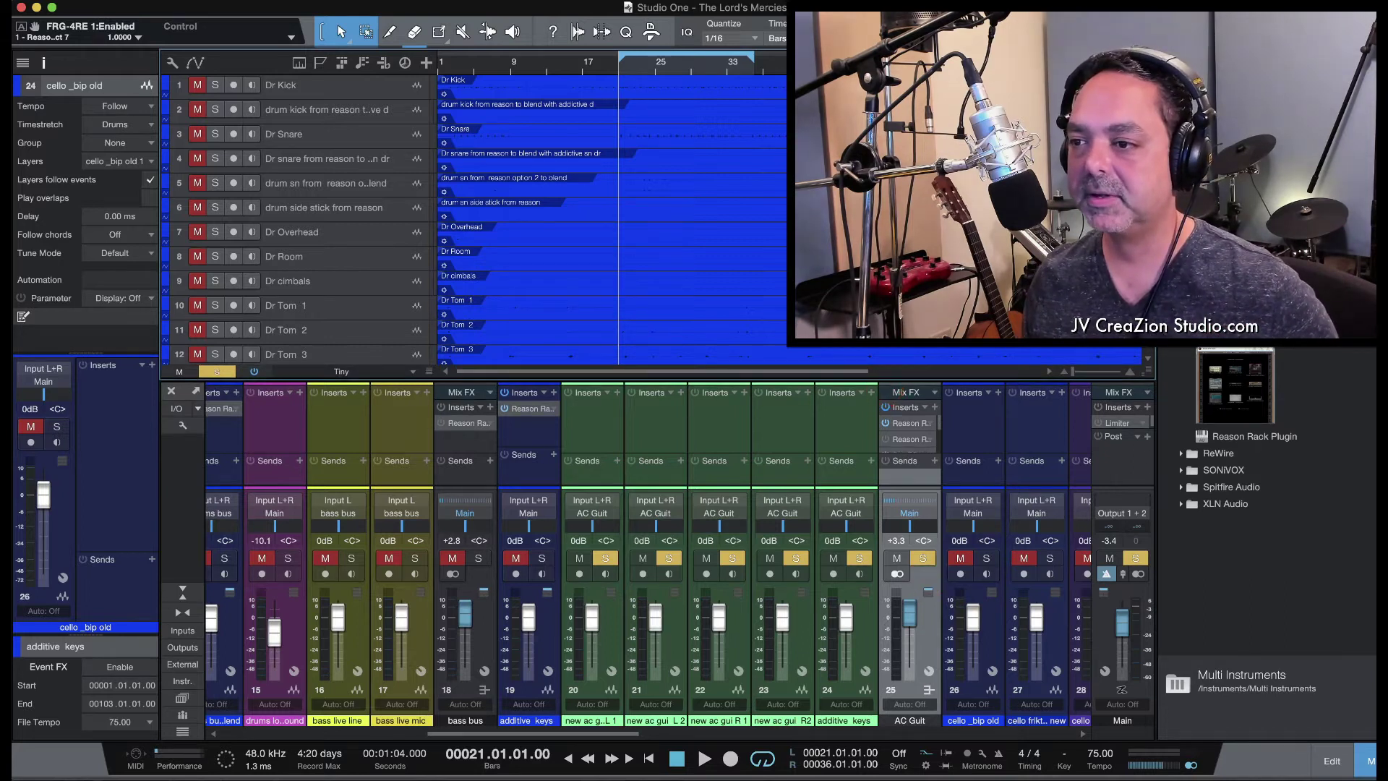
- Open the first Reason Rack Plugin insert on the AC Guit bus and examine its equalizers and FRG-4RE compressor
double_click(910, 424)
left_click_drag(868, 589, 835, 7)
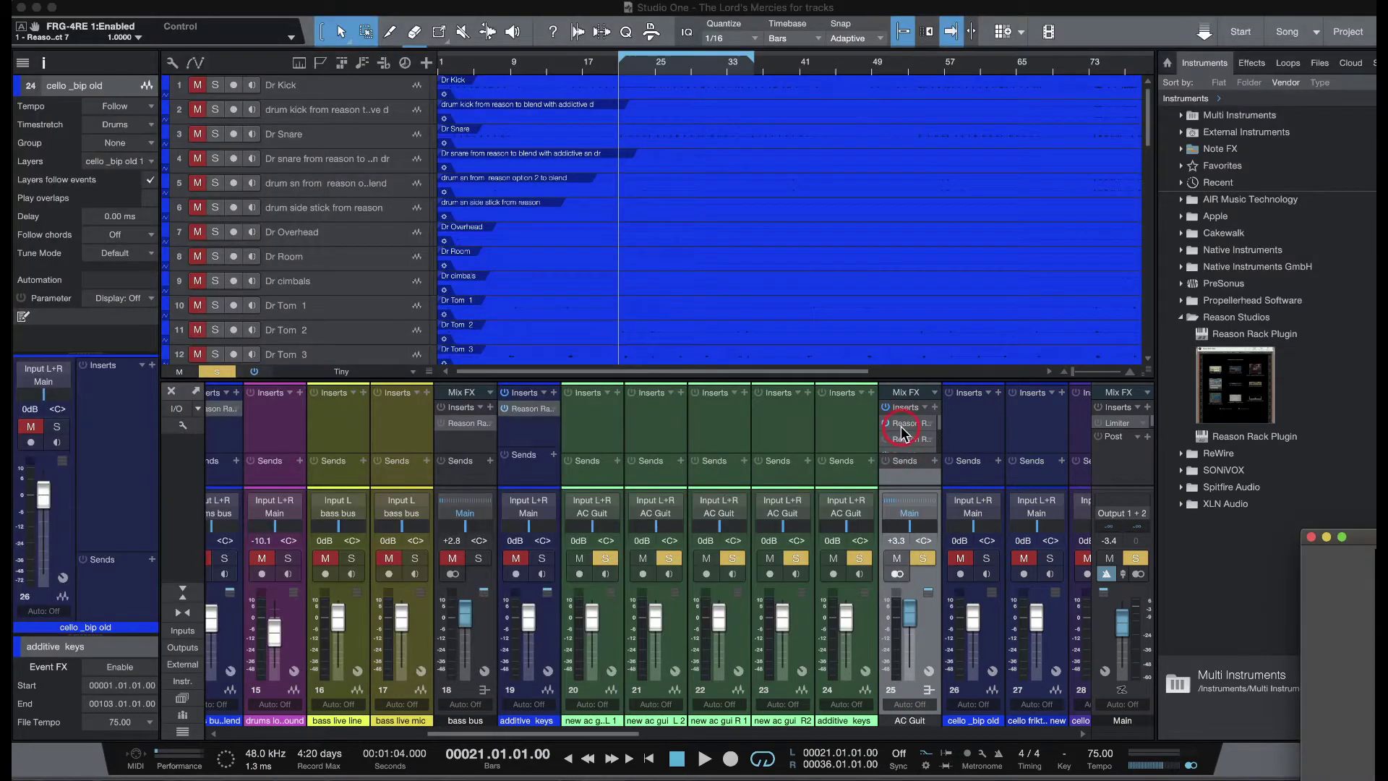
double_click(905, 427)
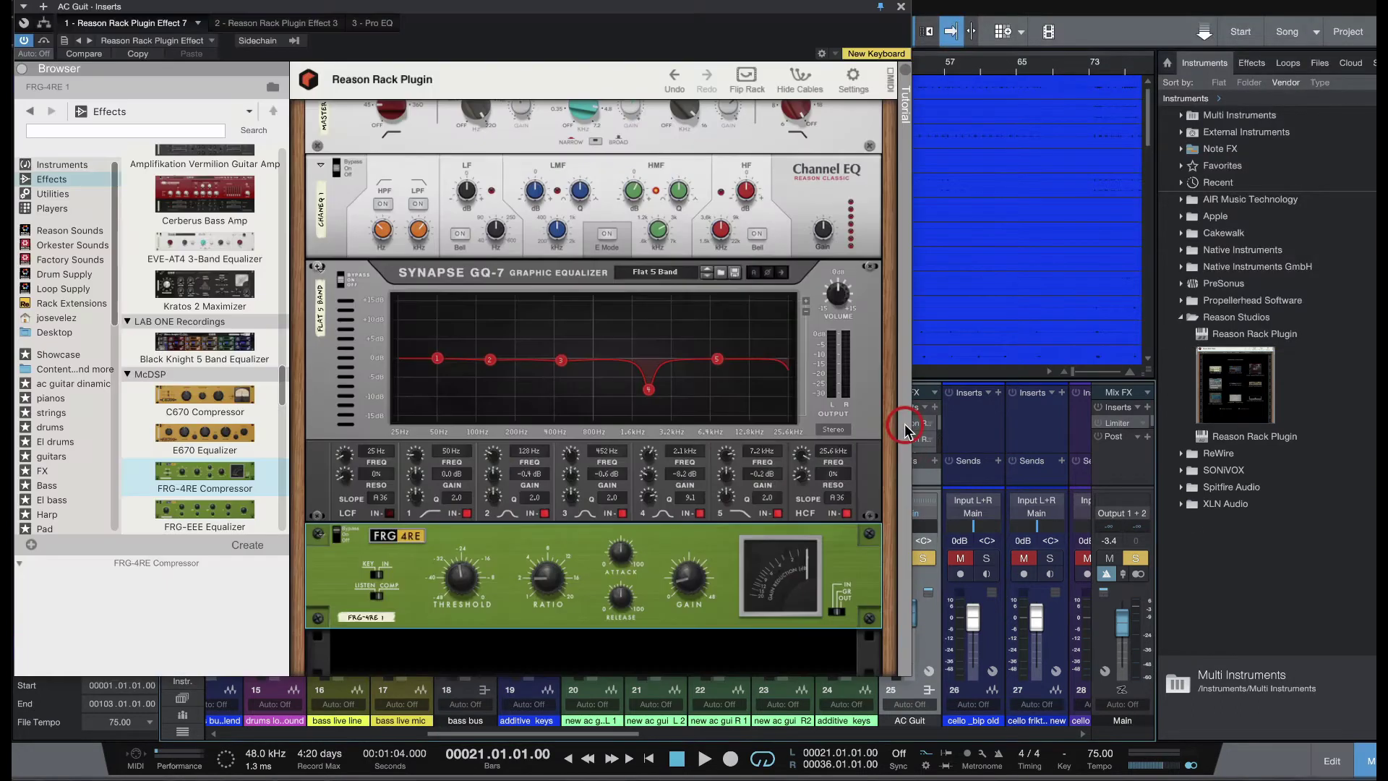
left_click_drag(773, 10, 793, 43)
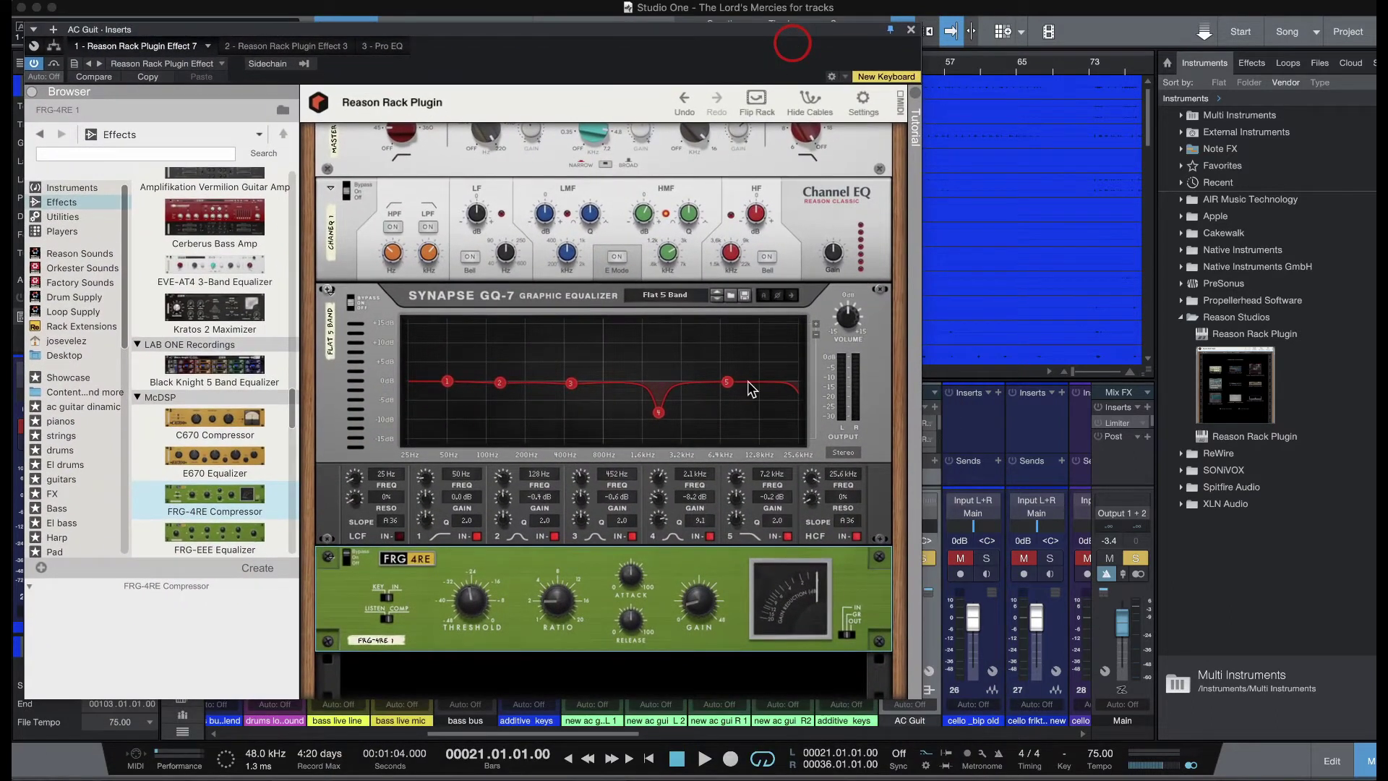
mouse_move(583, 432)
left_mouse_down()
mouse_move(640, 363)
mouse_move(612, 394)
left_mouse_up()
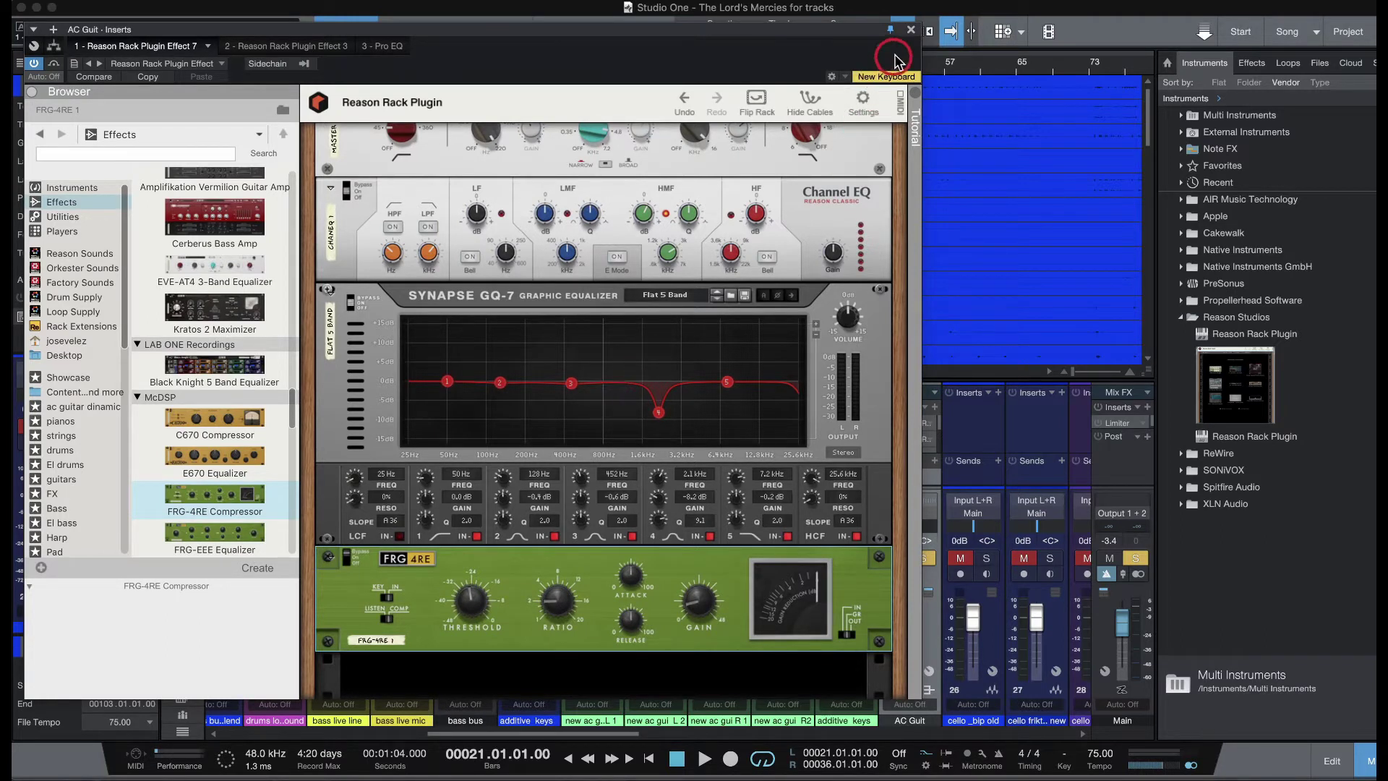
- Enlarge the mixer to expose all AC Guit bus inserts, and view the bus's Pro EQ settings before closing them
left_click_drag(865, 40, 856, 47)
left_click(911, 33)
left_click_drag(910, 378, 908, 282)
left_click(908, 357)
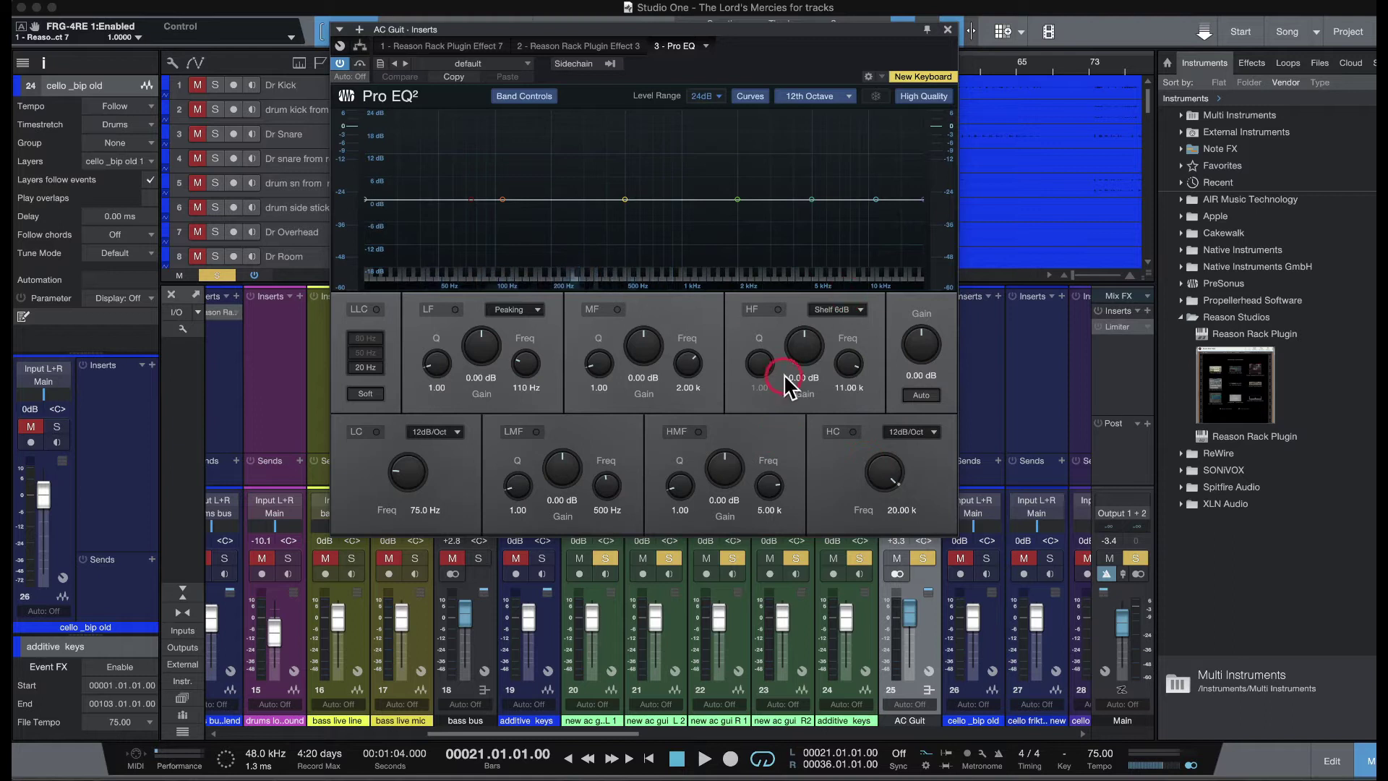
left_click(948, 32)
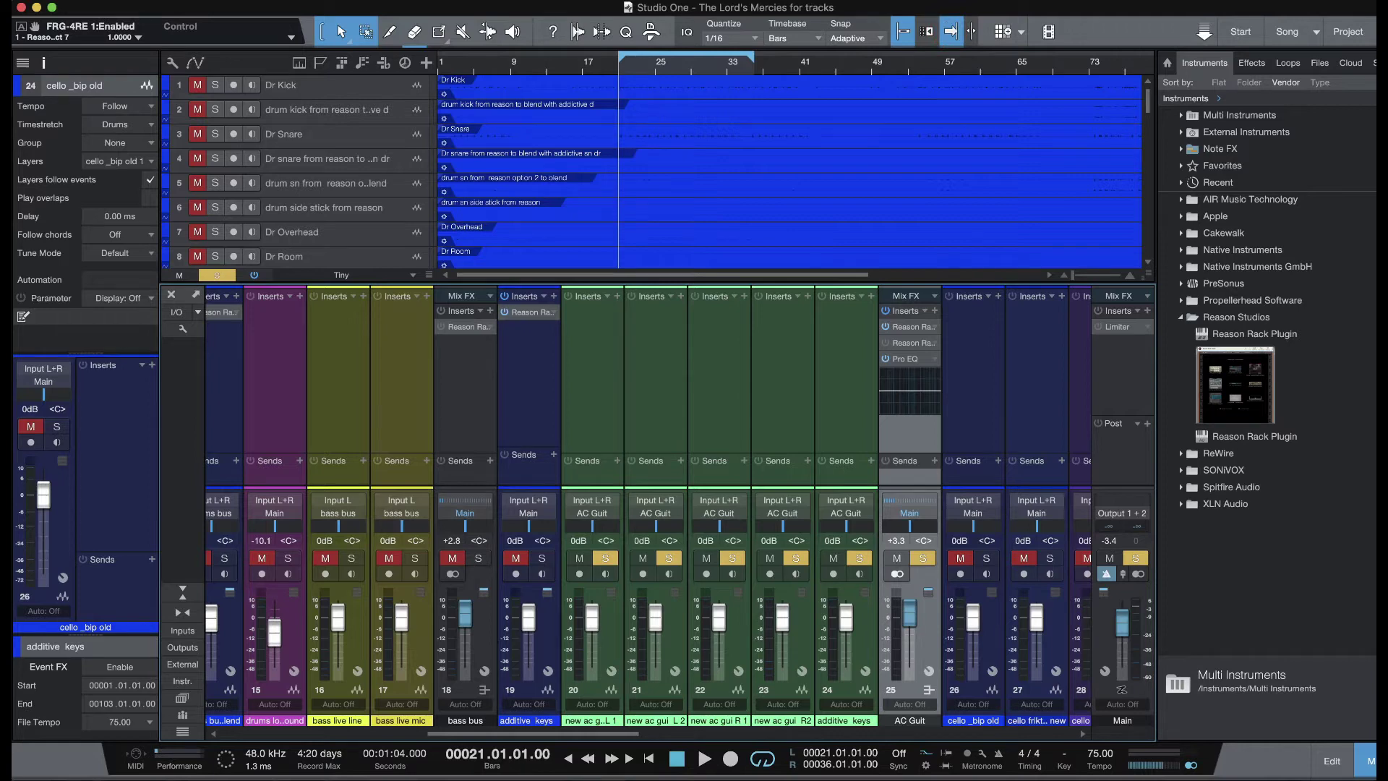
- Play the song from bar 21 with the AC Guit bus's Pro EQ turned off, and open its first Reason Rack Plugin
left_click_drag(888, 728, 903, 33)
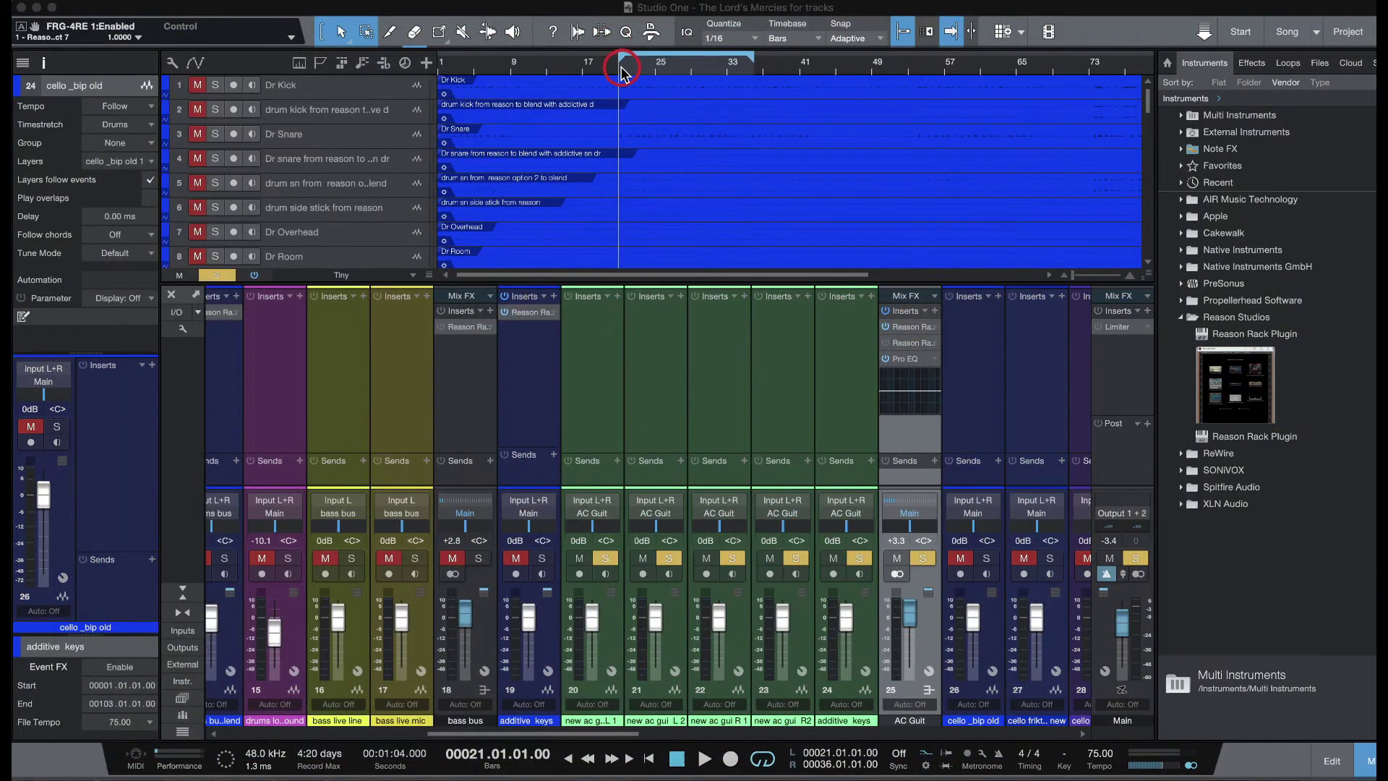
left_click(619, 65)
key("space")
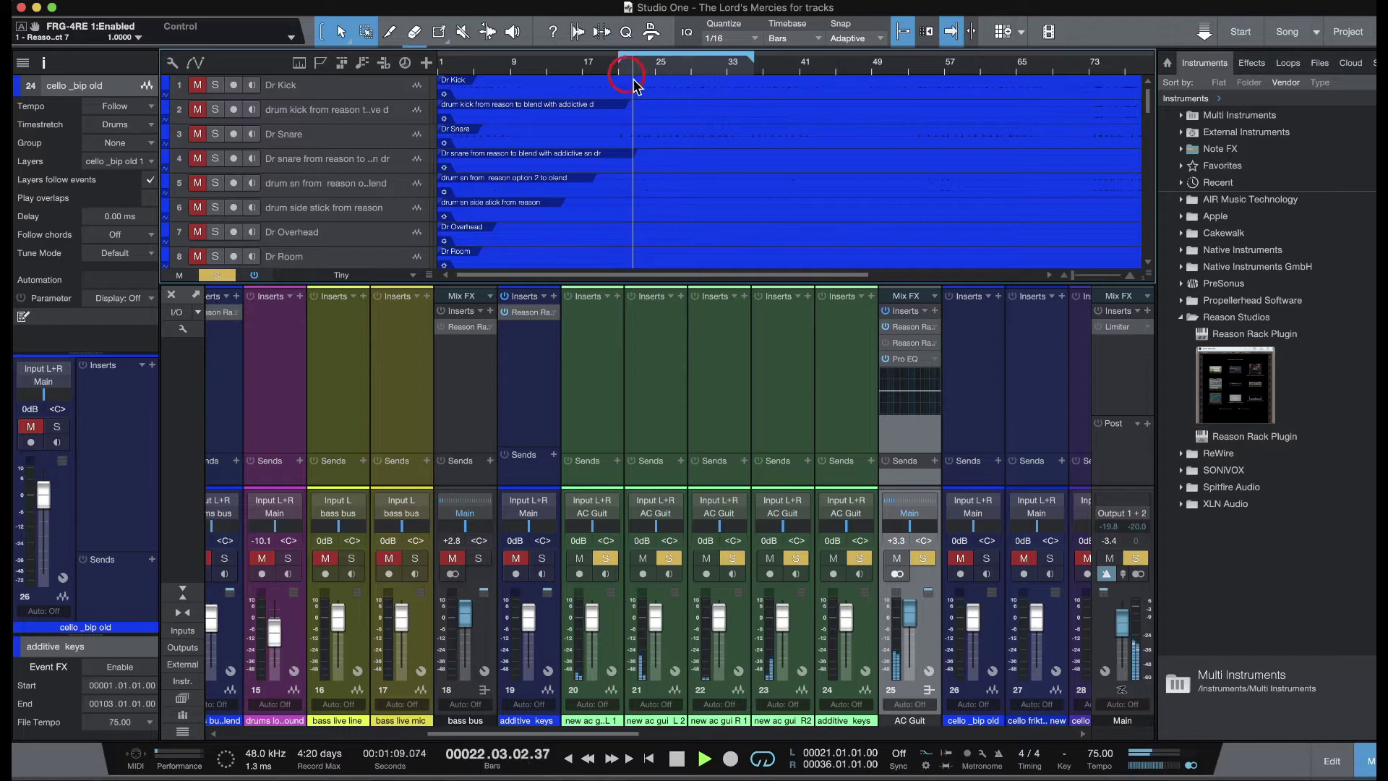
left_click(899, 333)
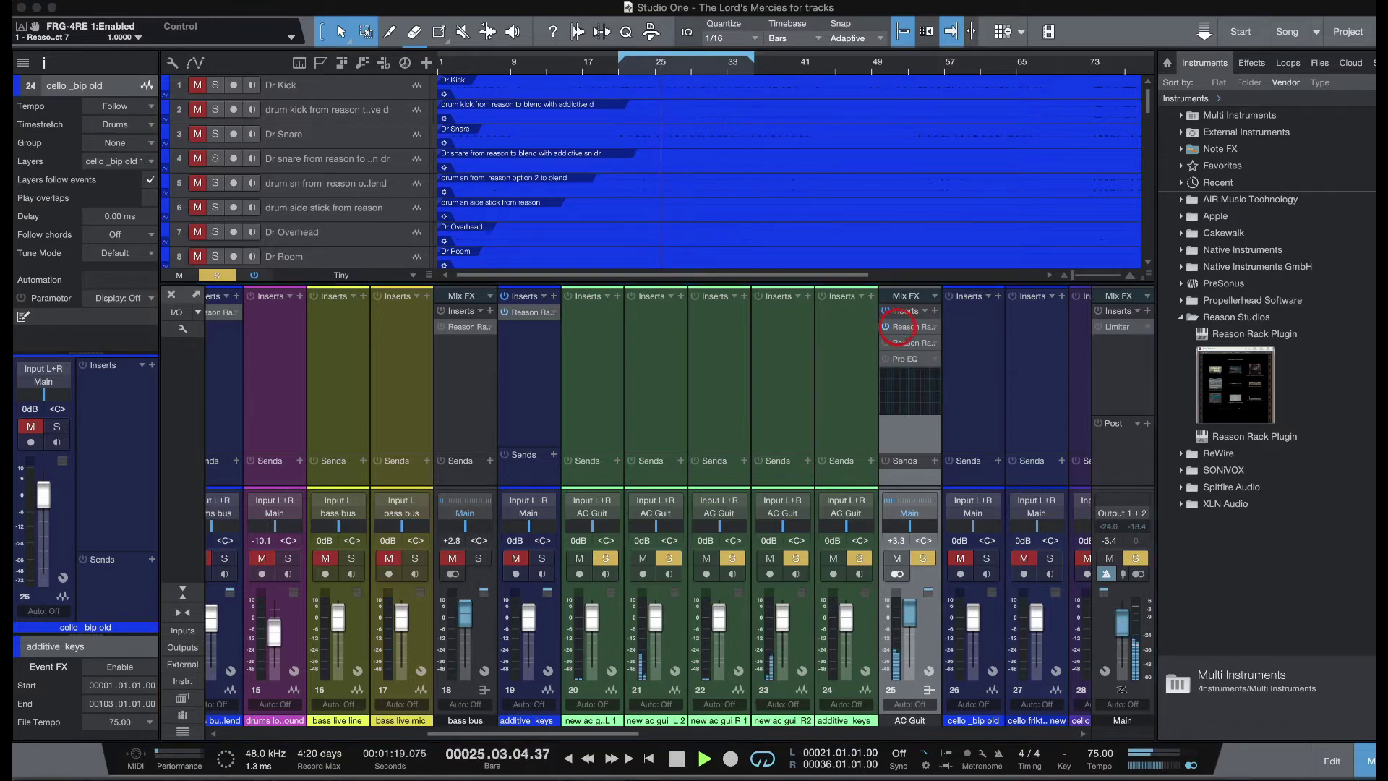
left_click_drag(913, 439, 859, 16)
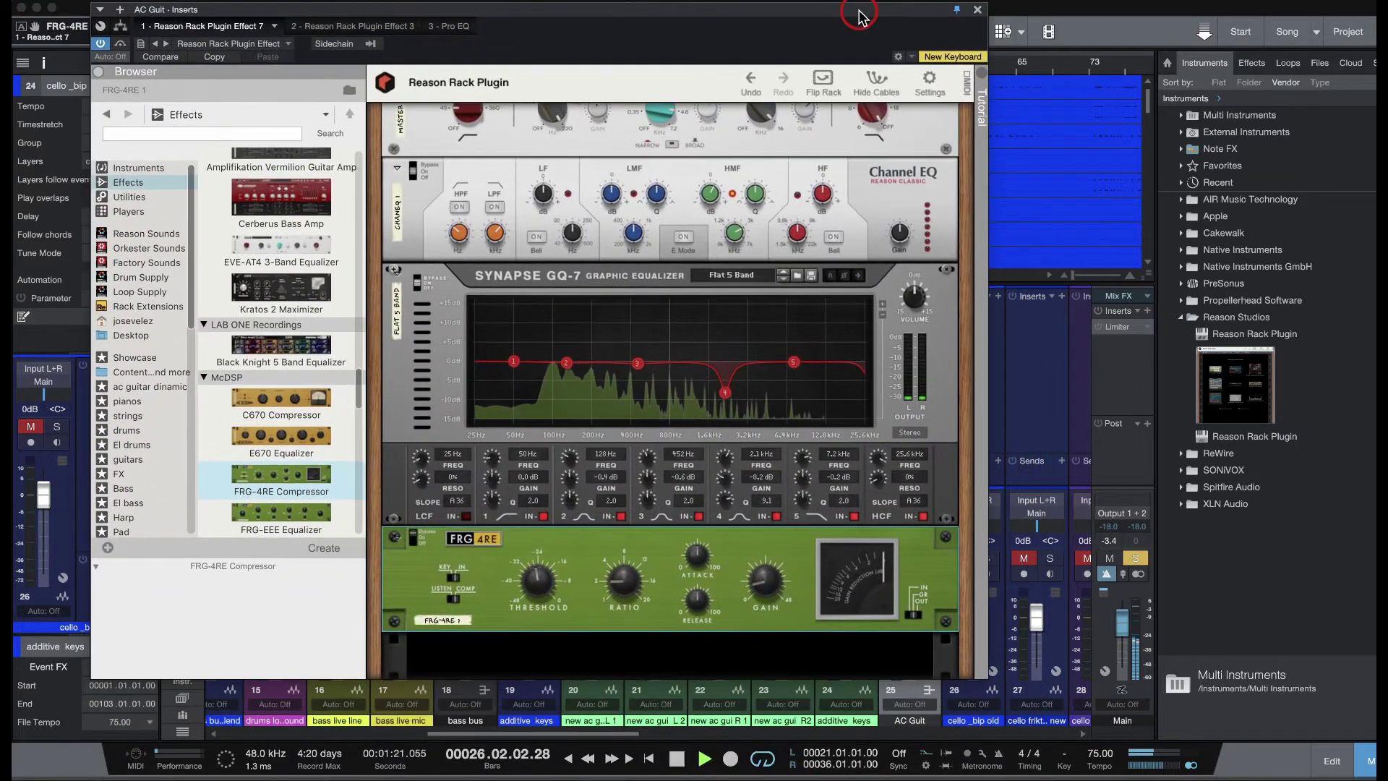
- Bypass the Synapse GQ-7 and Channel EQ devices in the AC Guit rack while listening, and stop playback
scroll(850, 562, "up", 2)
left_click(417, 357)
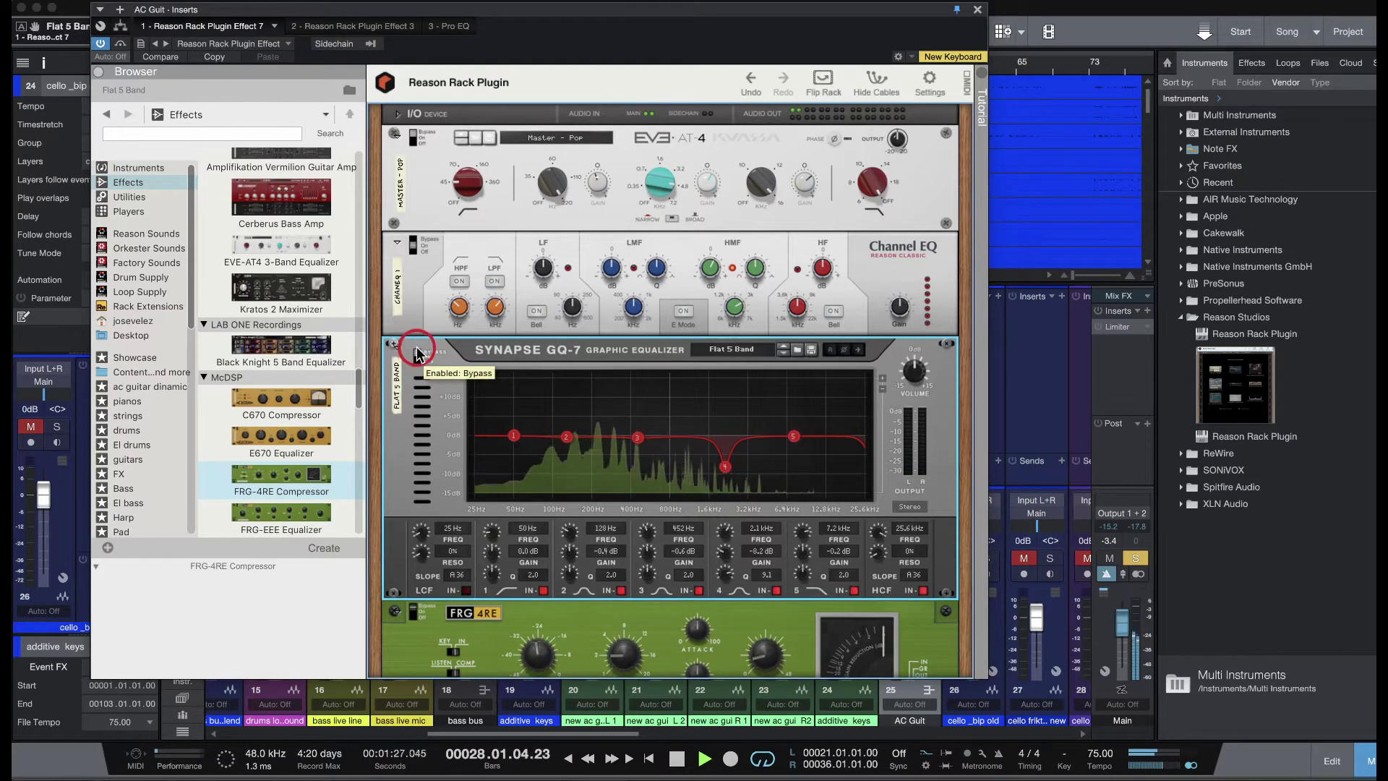
left_click(412, 240)
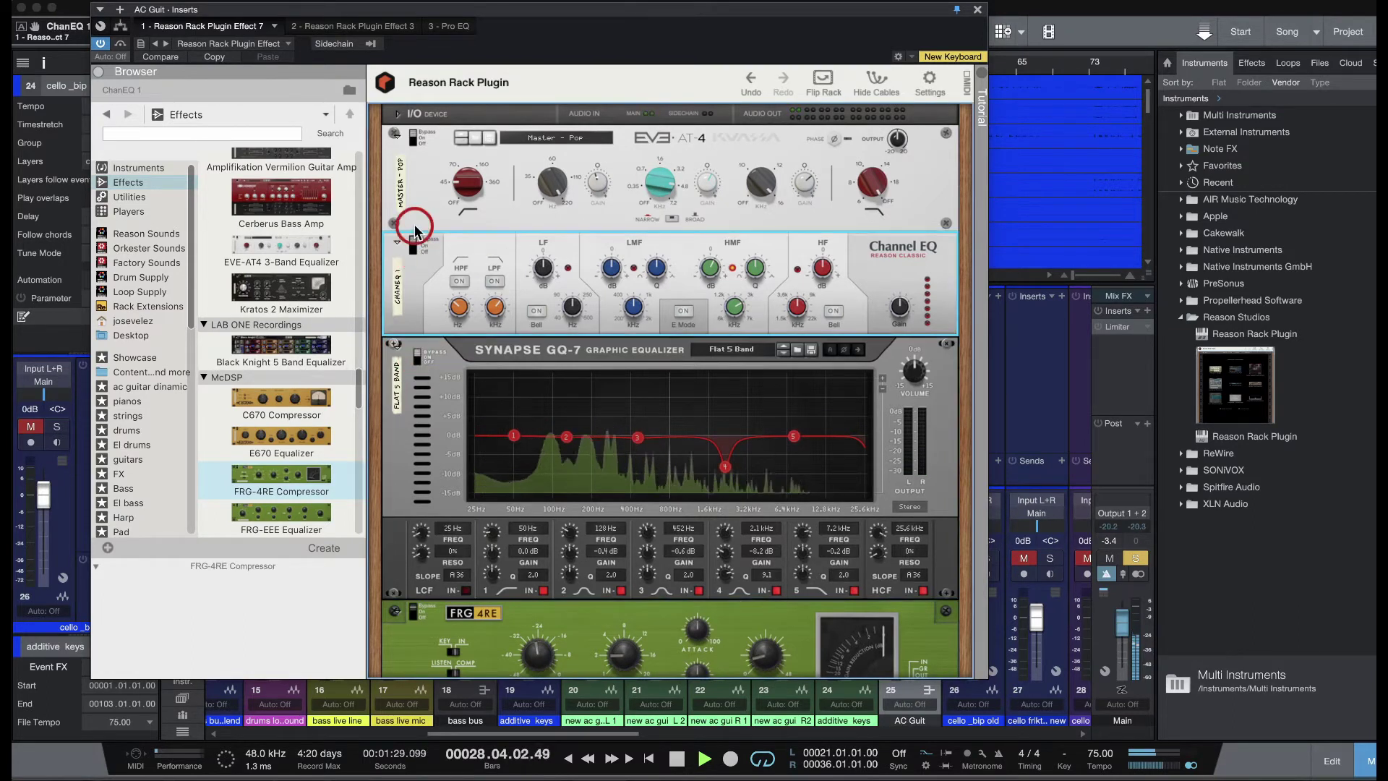
left_click(676, 409)
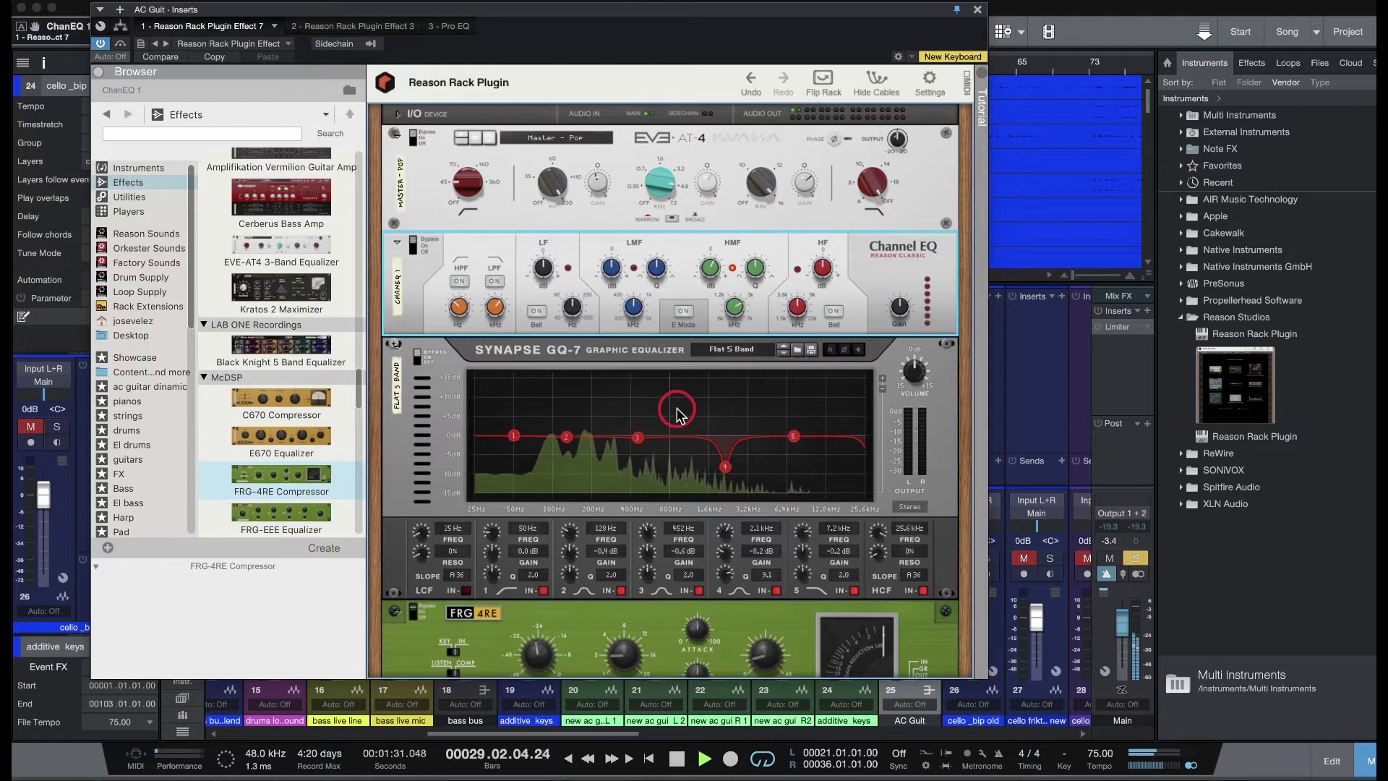
left_click(588, 242)
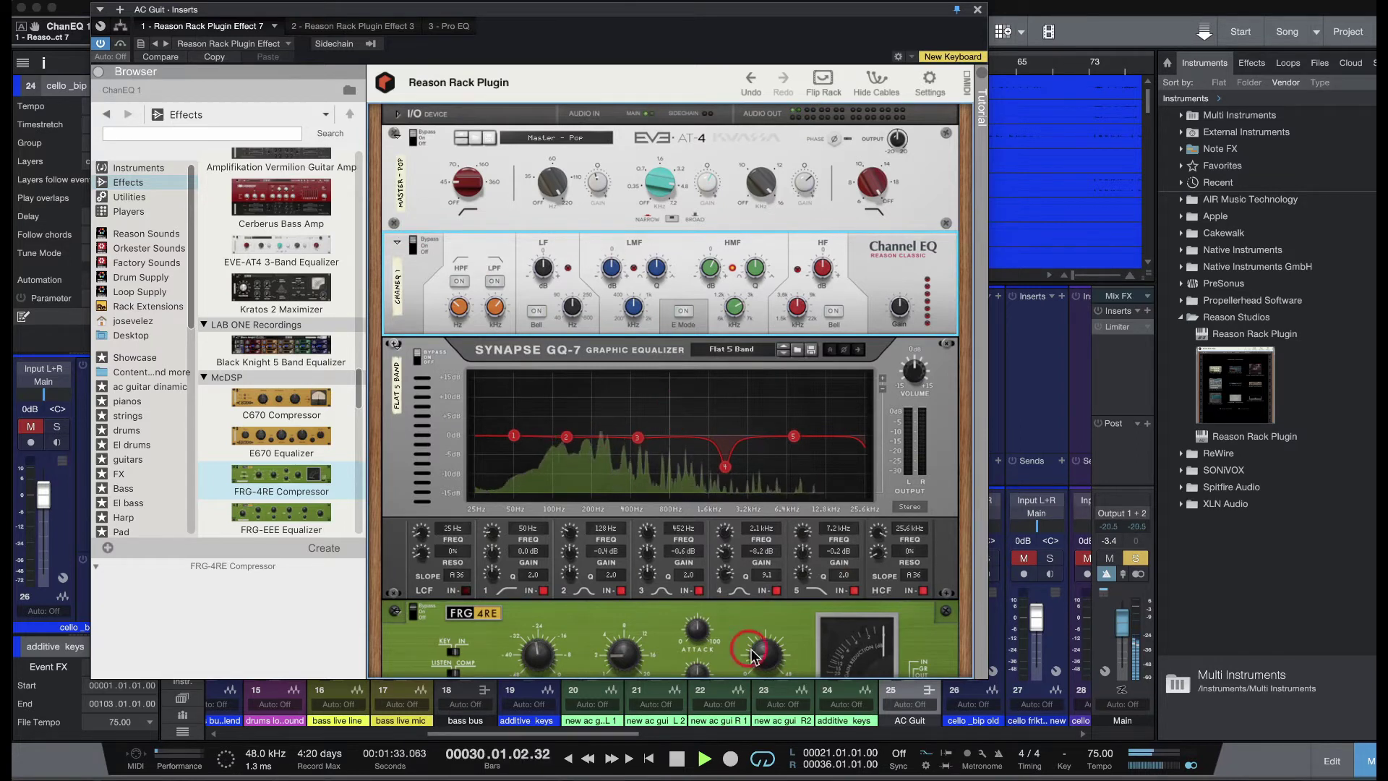
left_click(678, 760)
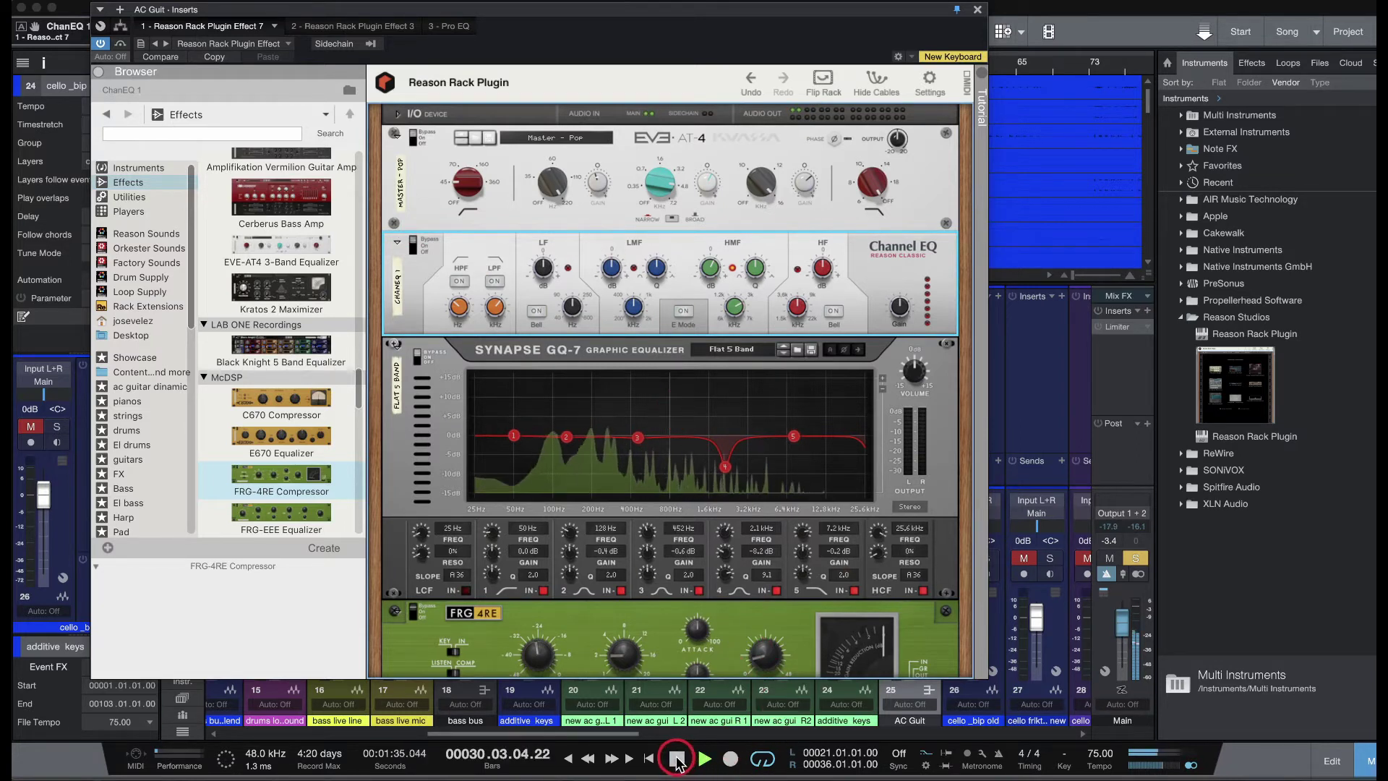
left_click(678, 761)
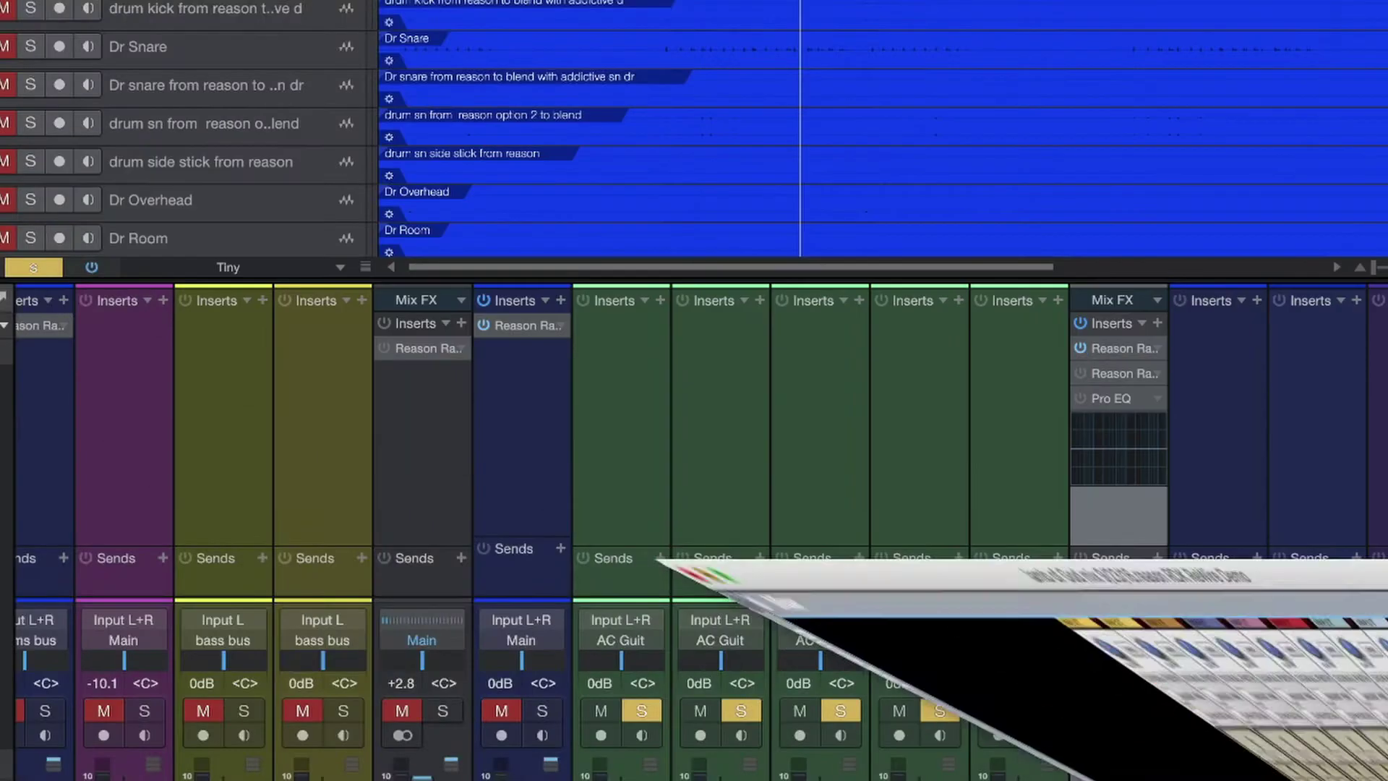
- Open the AC Guit bus's first Reason Rack Plugin and try the Channel EQ's LF frequency at 183.5 Hz before restoring it
left_click(1109, 346)
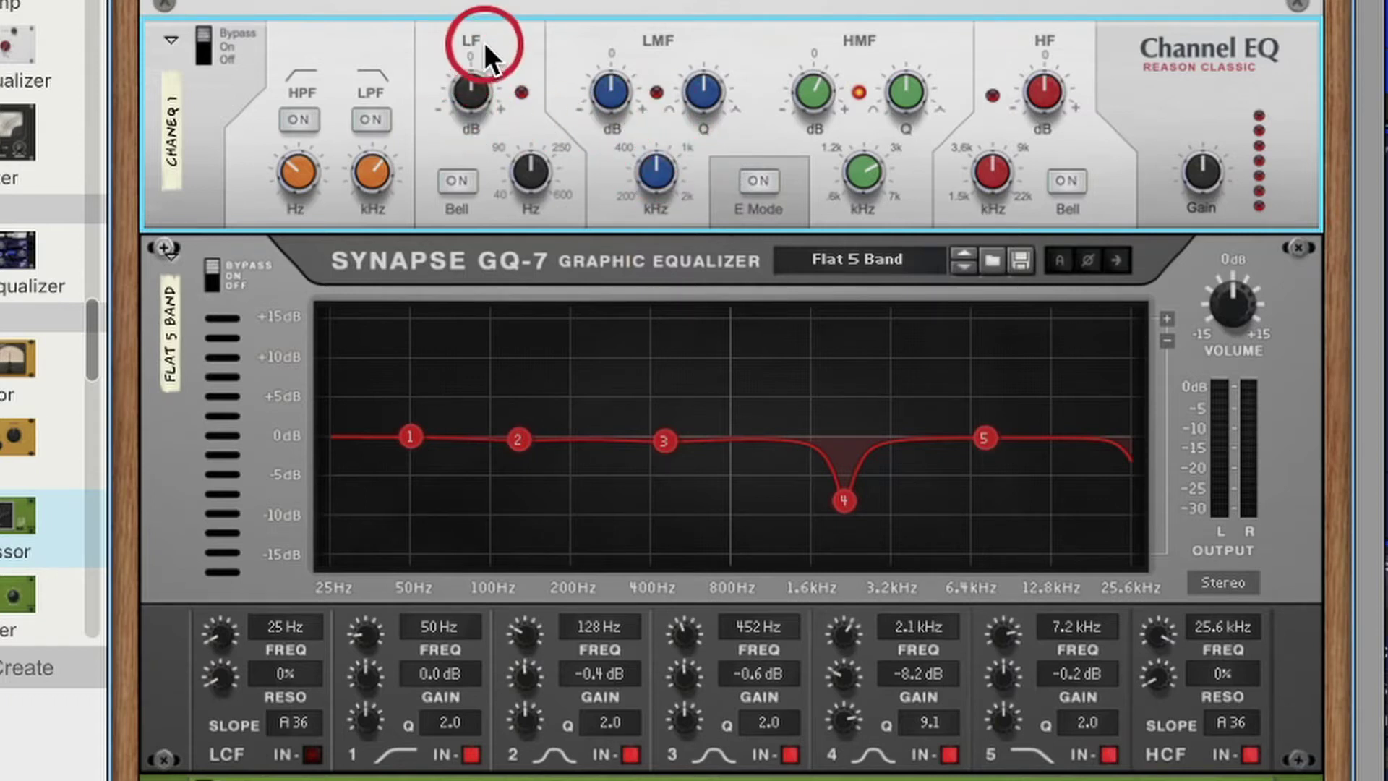
mouse_move(468, 106)
left_mouse_down()
mouse_move(478, 162)
mouse_move(468, 116)
left_mouse_up()
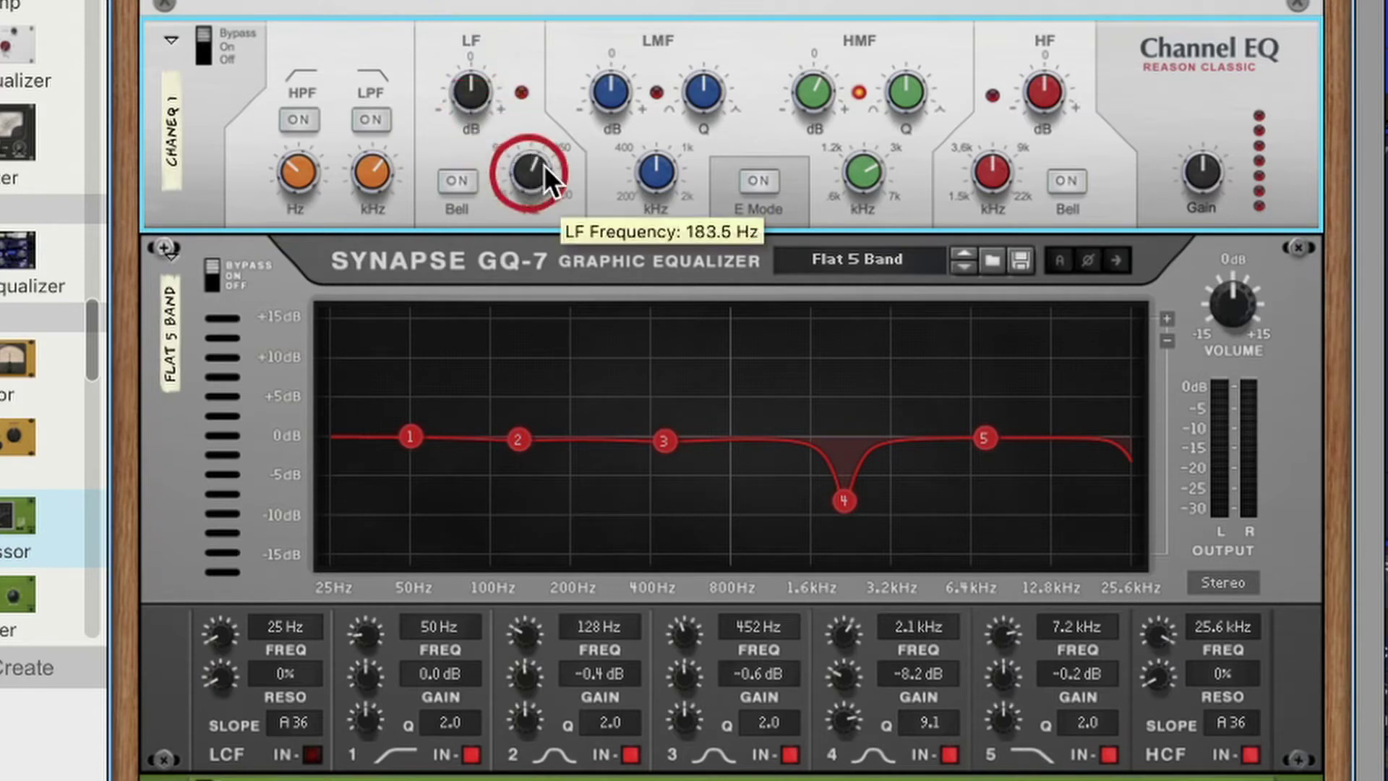
mouse_move(548, 163)
left_mouse_down()
mouse_move(489, 198)
mouse_move(545, 155)
left_mouse_up()
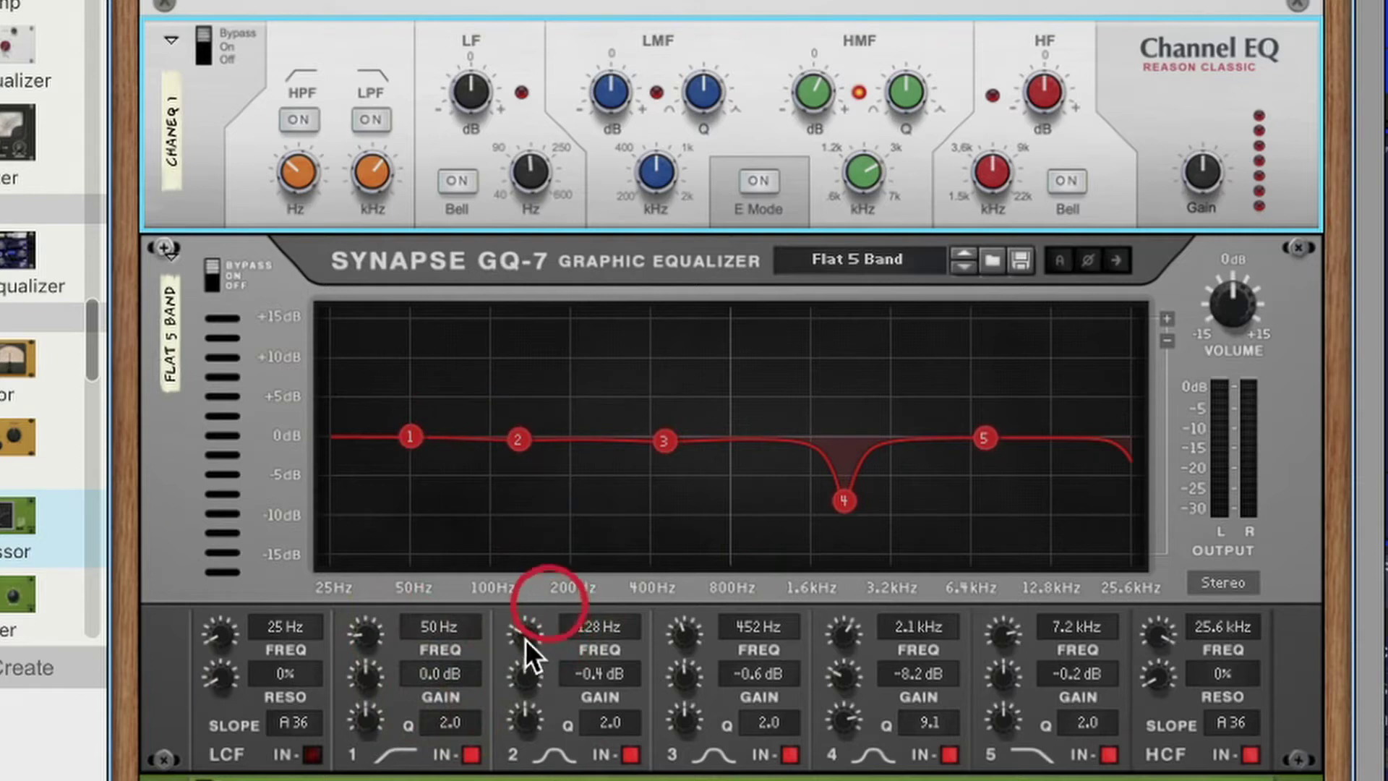
- Set Band 2 of the Synapse GQ-7 equalizer to 197 Hz with a gain of 0.5 dB
mouse_move(525, 639)
left_mouse_down()
mouse_move(528, 624)
mouse_move(519, 636)
left_mouse_up()
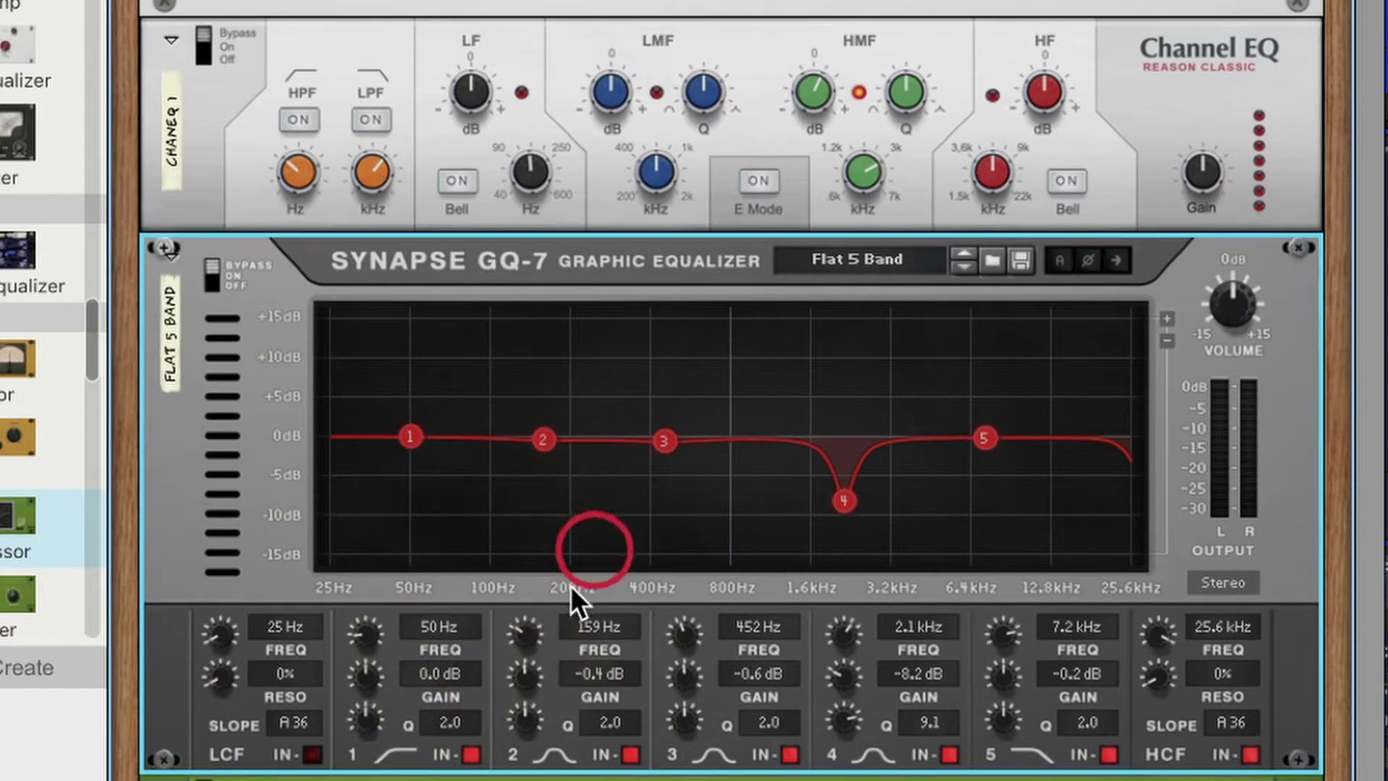
left_click_drag(526, 640, 524, 636)
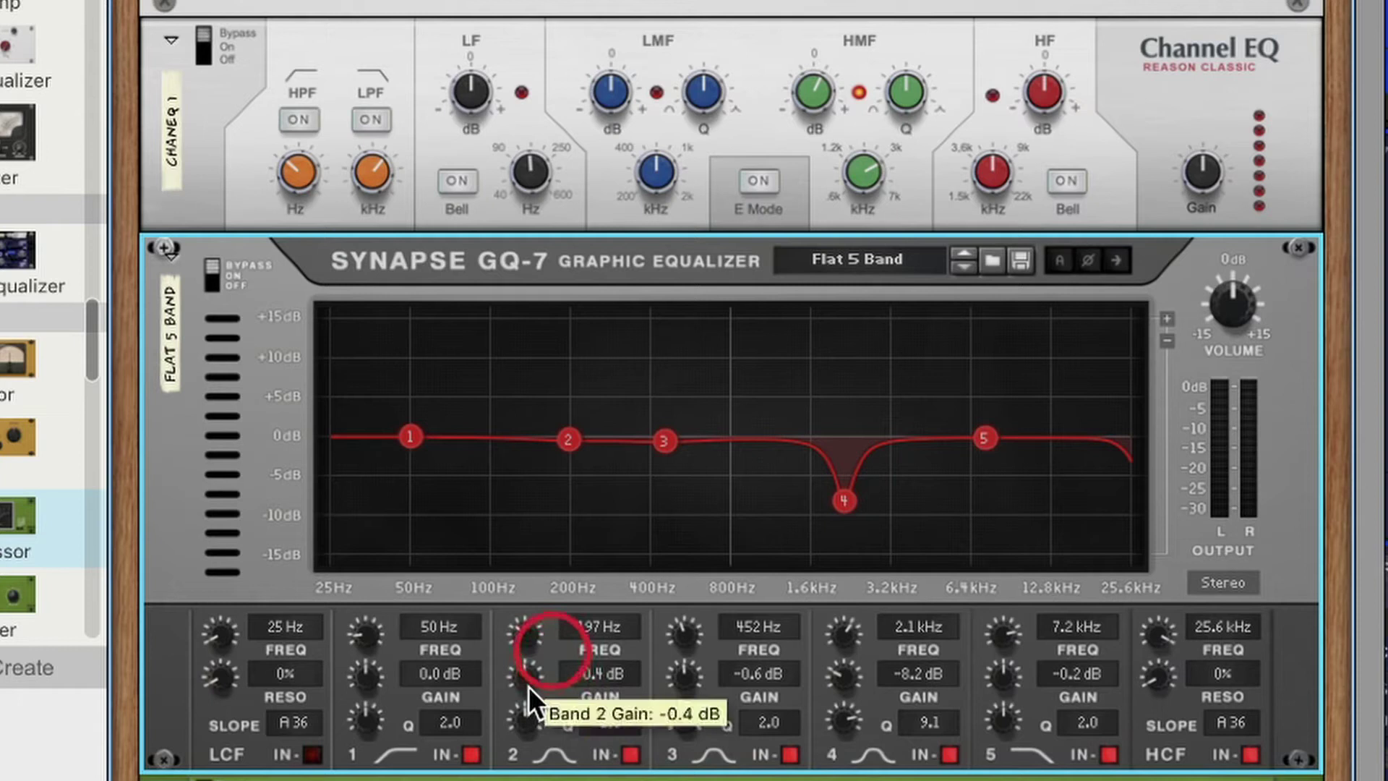
left_click_drag(528, 687, 556, 739)
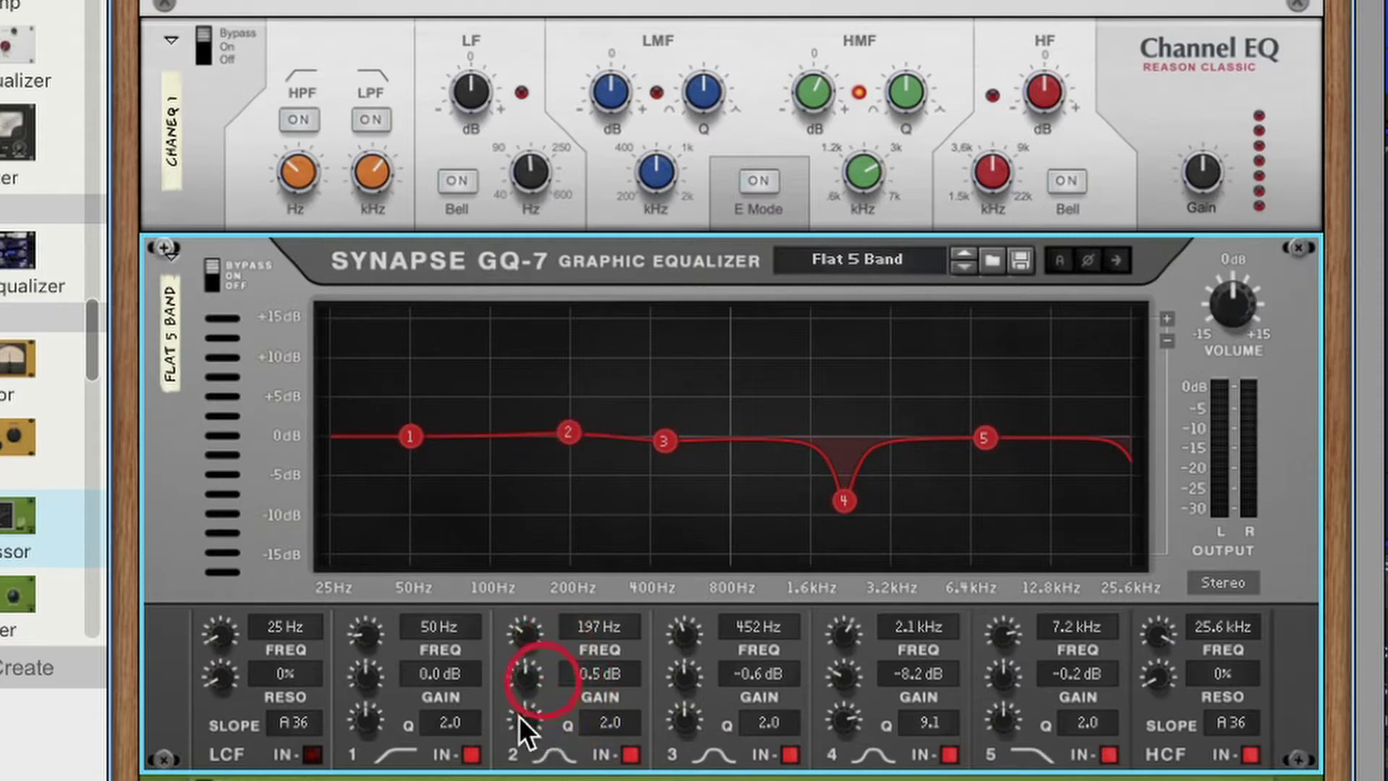
- Try Band 2 of the Synapse GQ-7 at 4.3 dB gain with Q values of 20.0 and 2.3, and bring it back to 200 Hz at 0.5 dB
left_click_drag(531, 681, 539, 670)
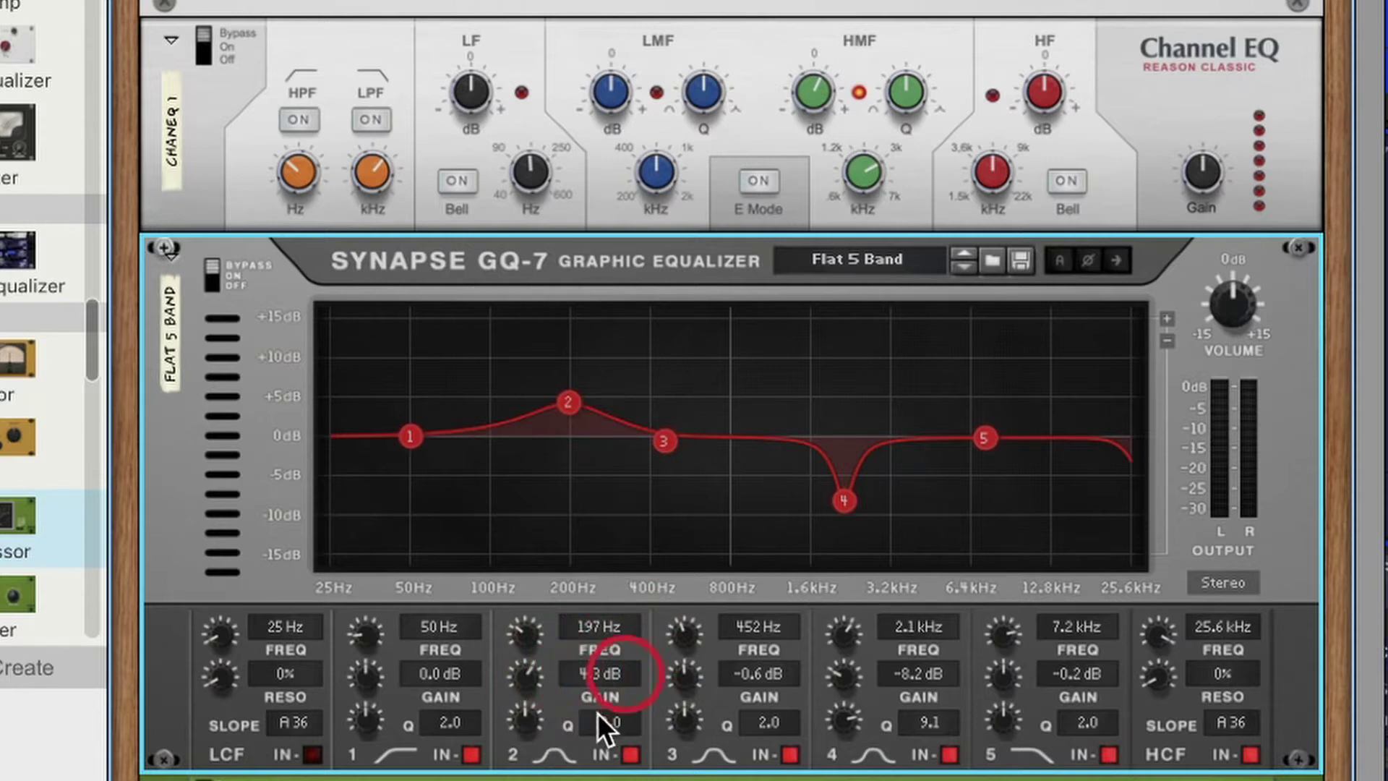
mouse_move(524, 717)
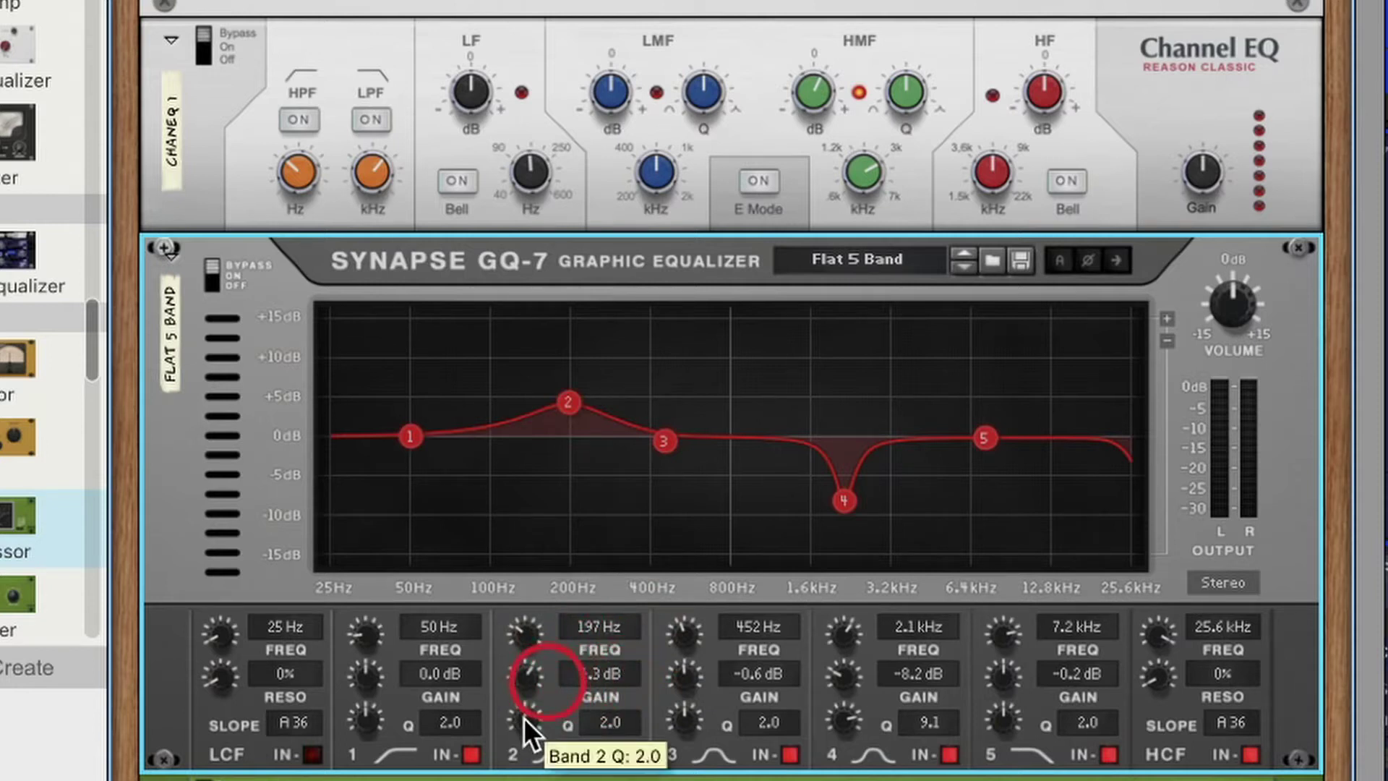
left_click_drag(524, 717, 592, 639)
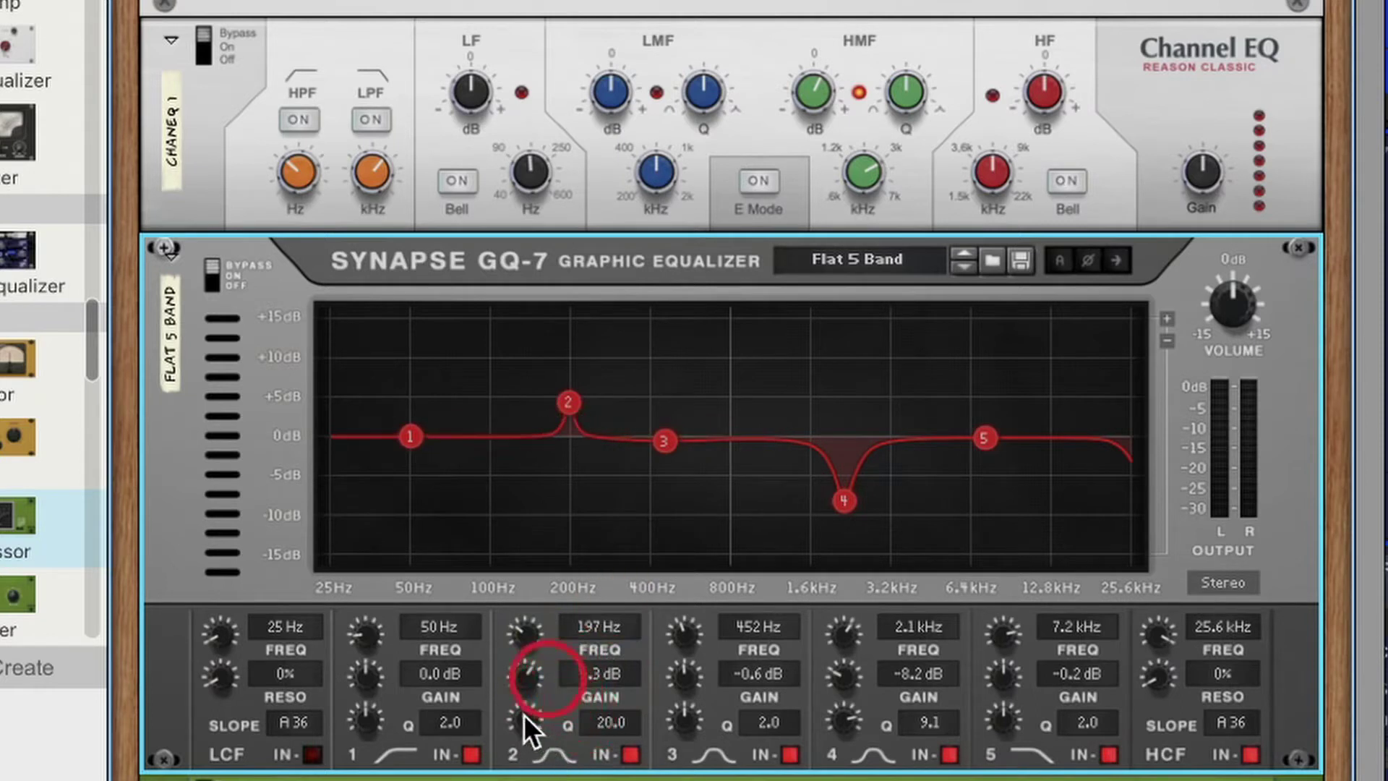
left_click_drag(524, 714, 553, 744)
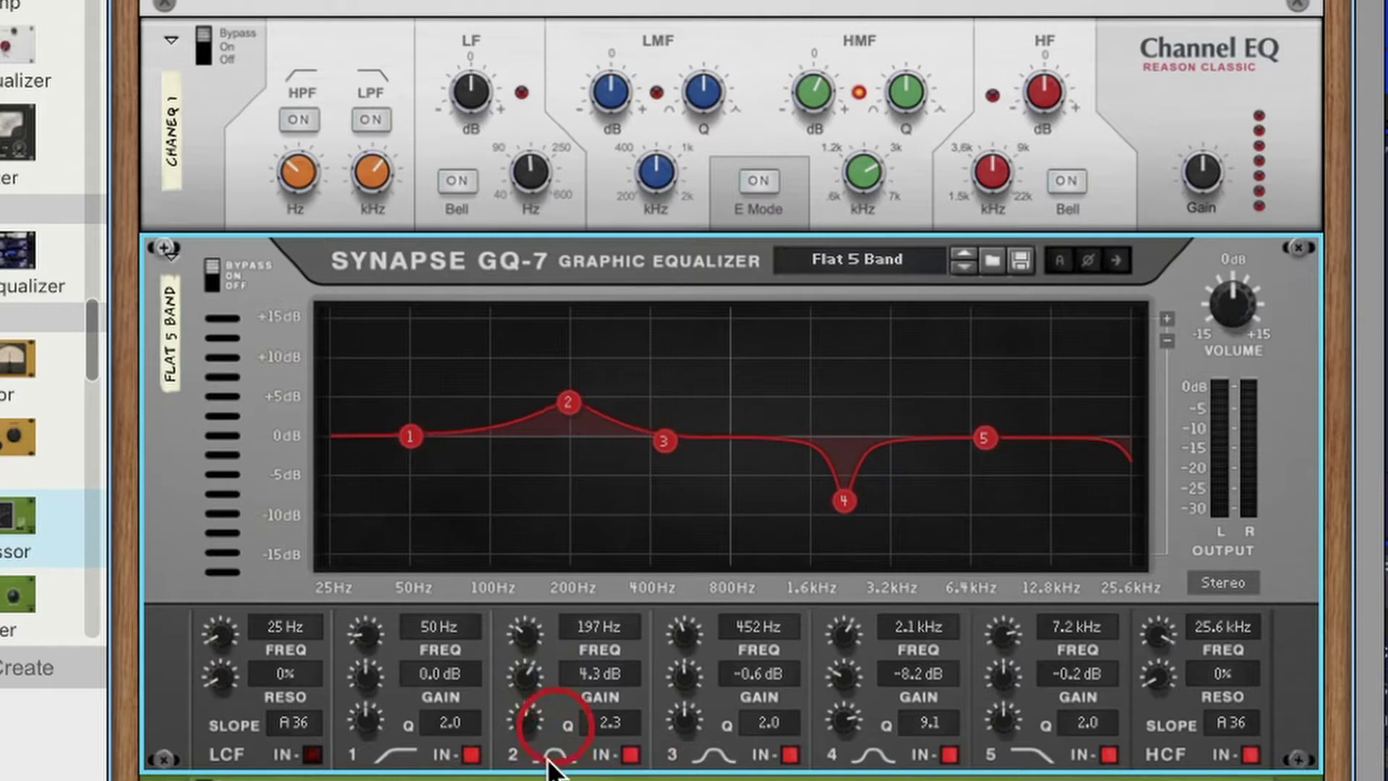
left_click_drag(568, 402, 570, 432)
- Boost the Channel EQ's LF gain and switch the LF band to Bell mode
left_click(469, 94)
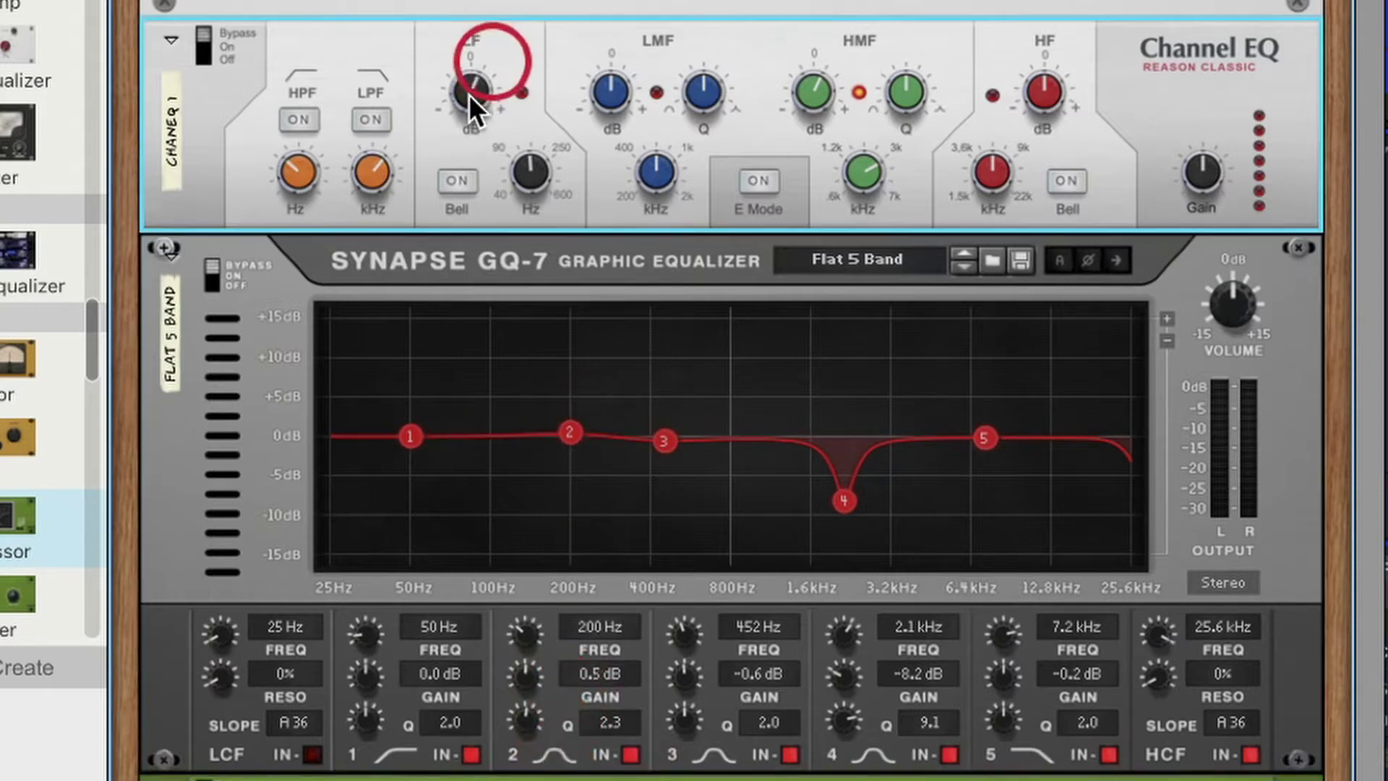
left_click_drag(469, 94, 494, 129)
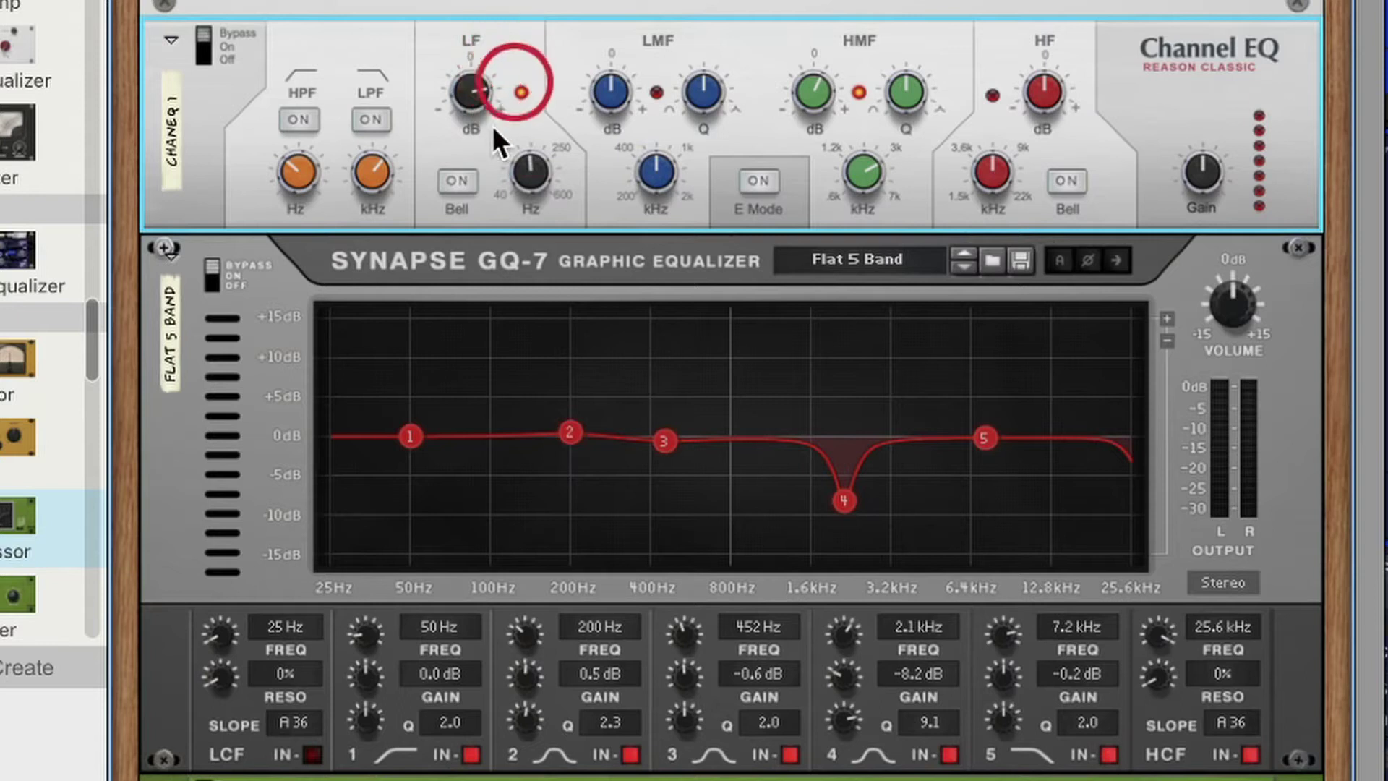
mouse_move(526, 171)
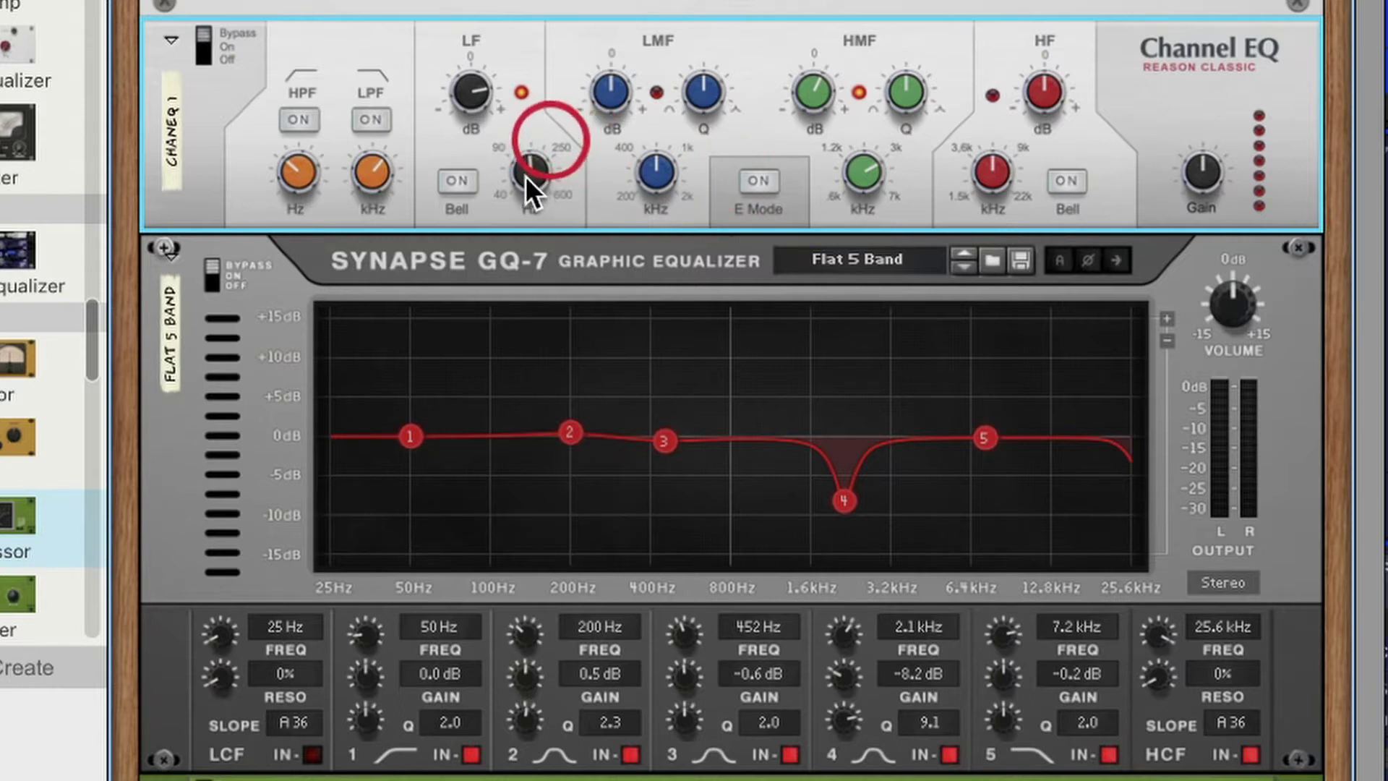
left_click(456, 180)
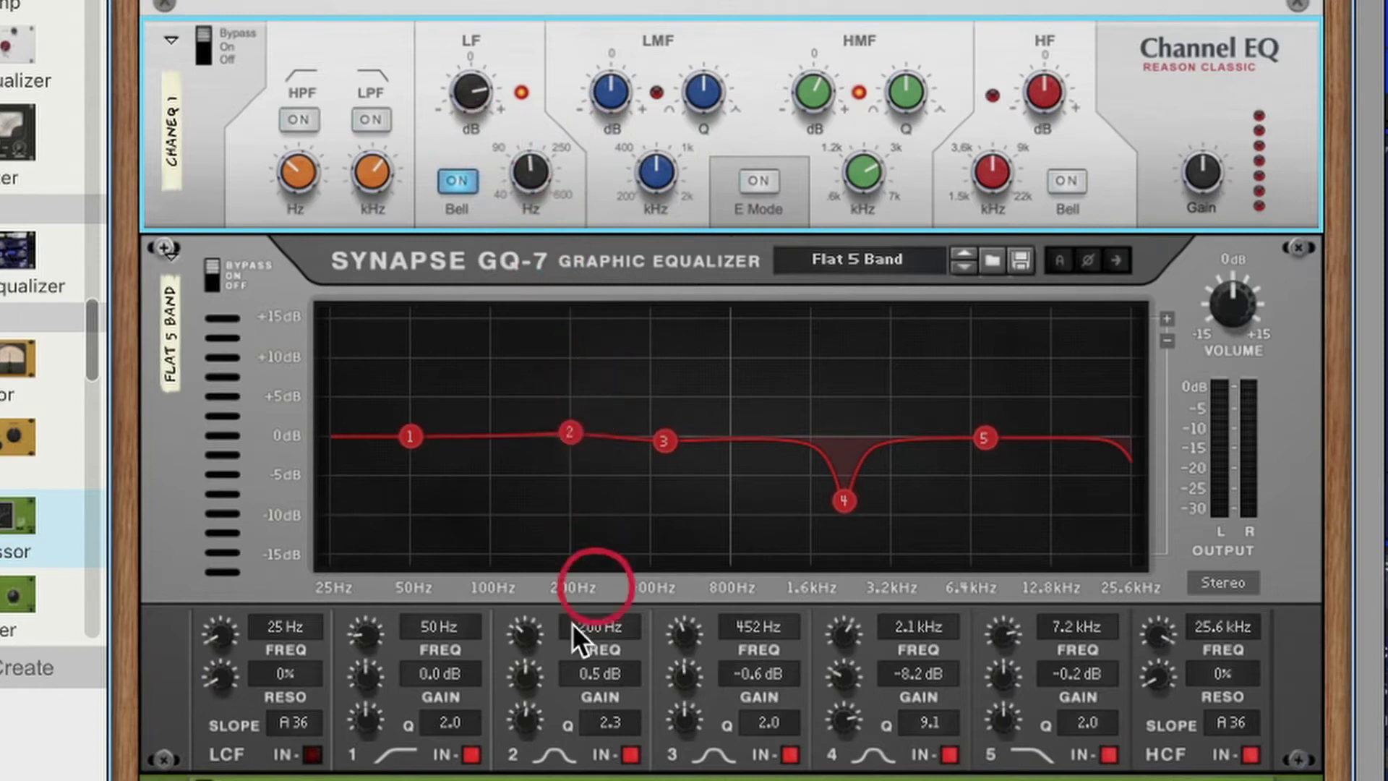
- Compare narrow and wide 6.9 dB boosts on GQ-7 Band 2 with the LF Bell switched off, leaving Band 2 at 192 Hz, -0.1 dB and Q 1.7
left_click_drag(568, 434, 554, 378)
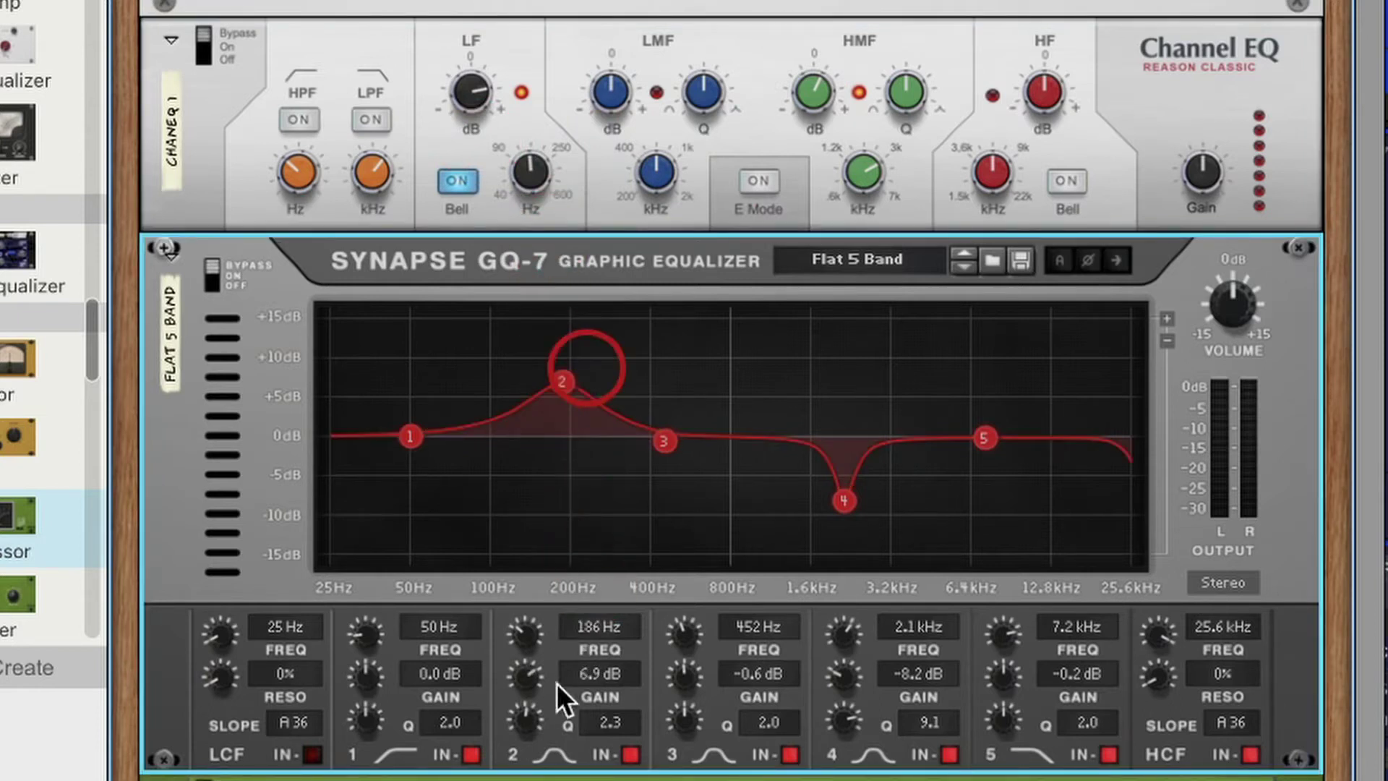
left_click_drag(523, 717, 527, 694)
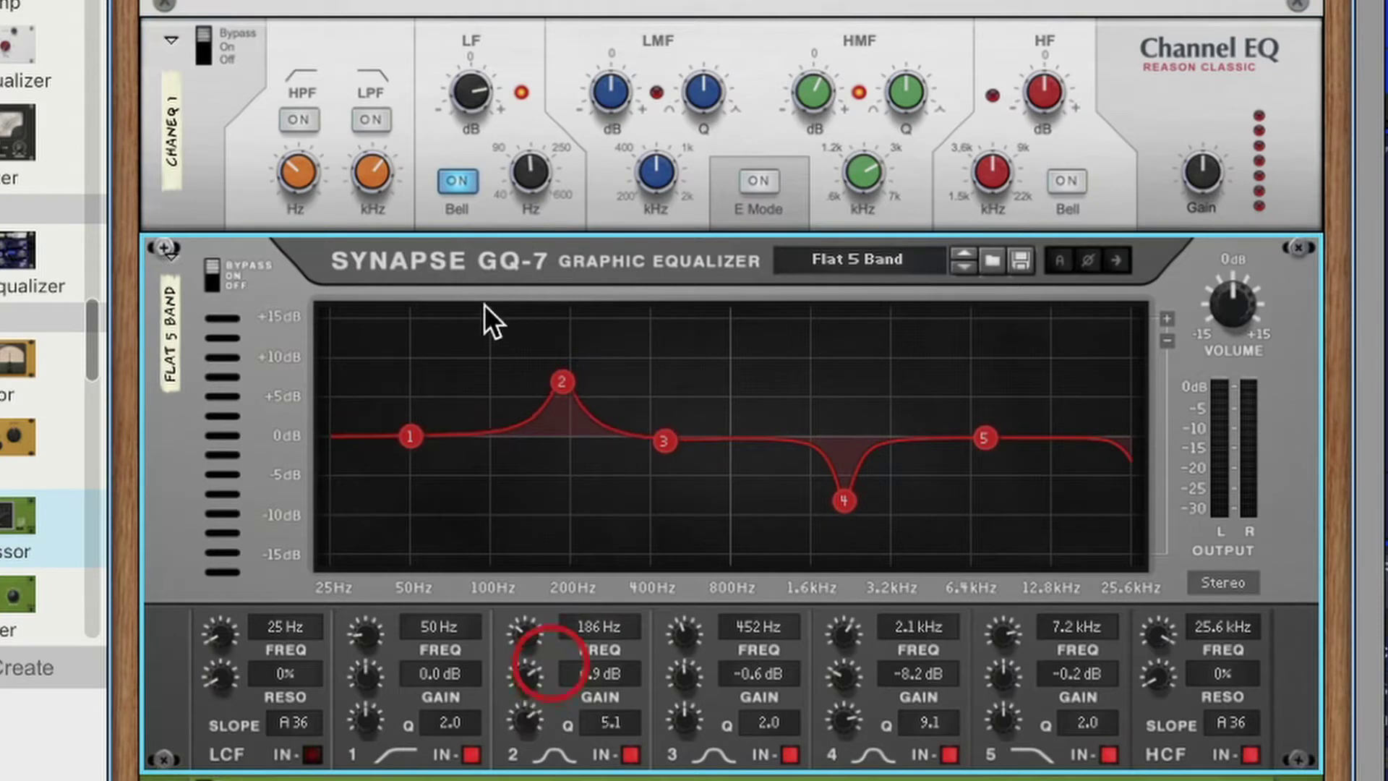
left_click(454, 182)
left_click_drag(526, 713, 528, 737)
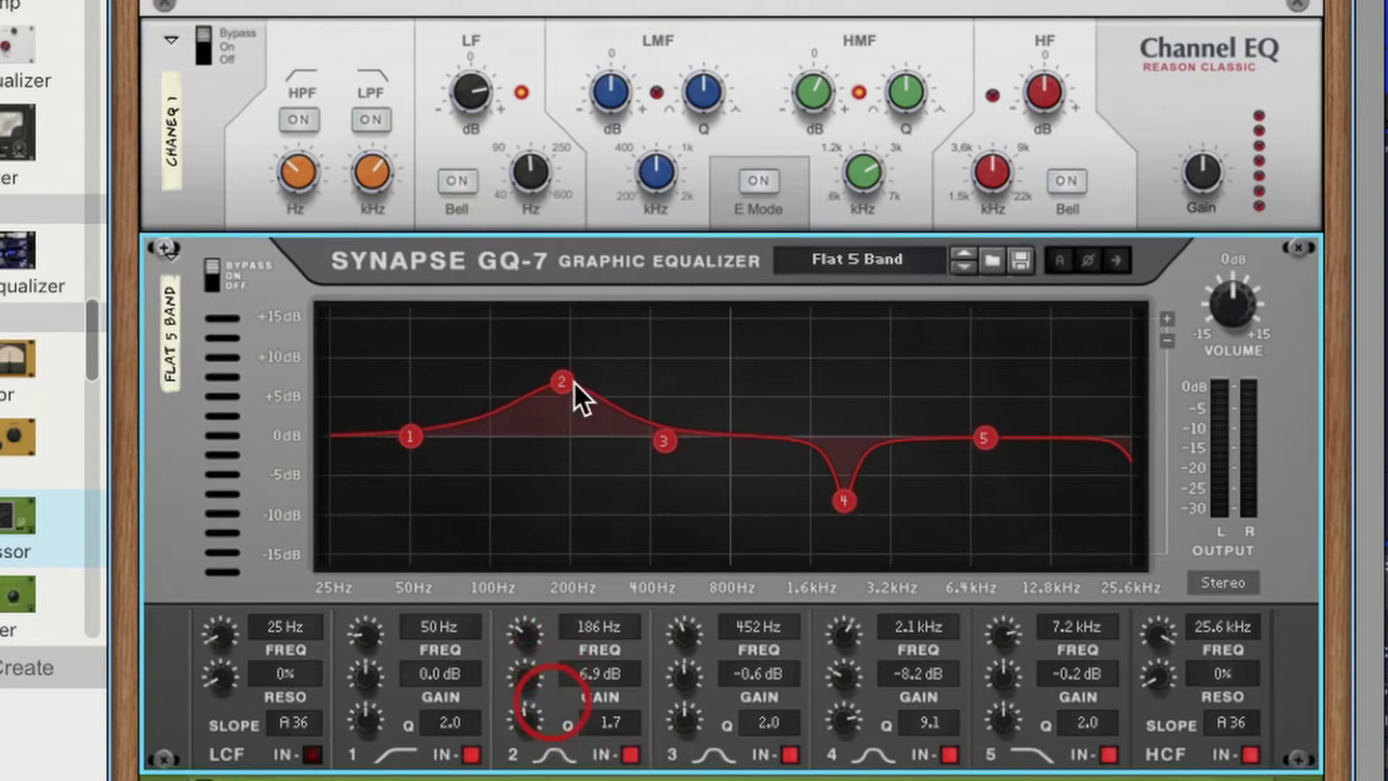
left_click_drag(562, 381, 565, 436)
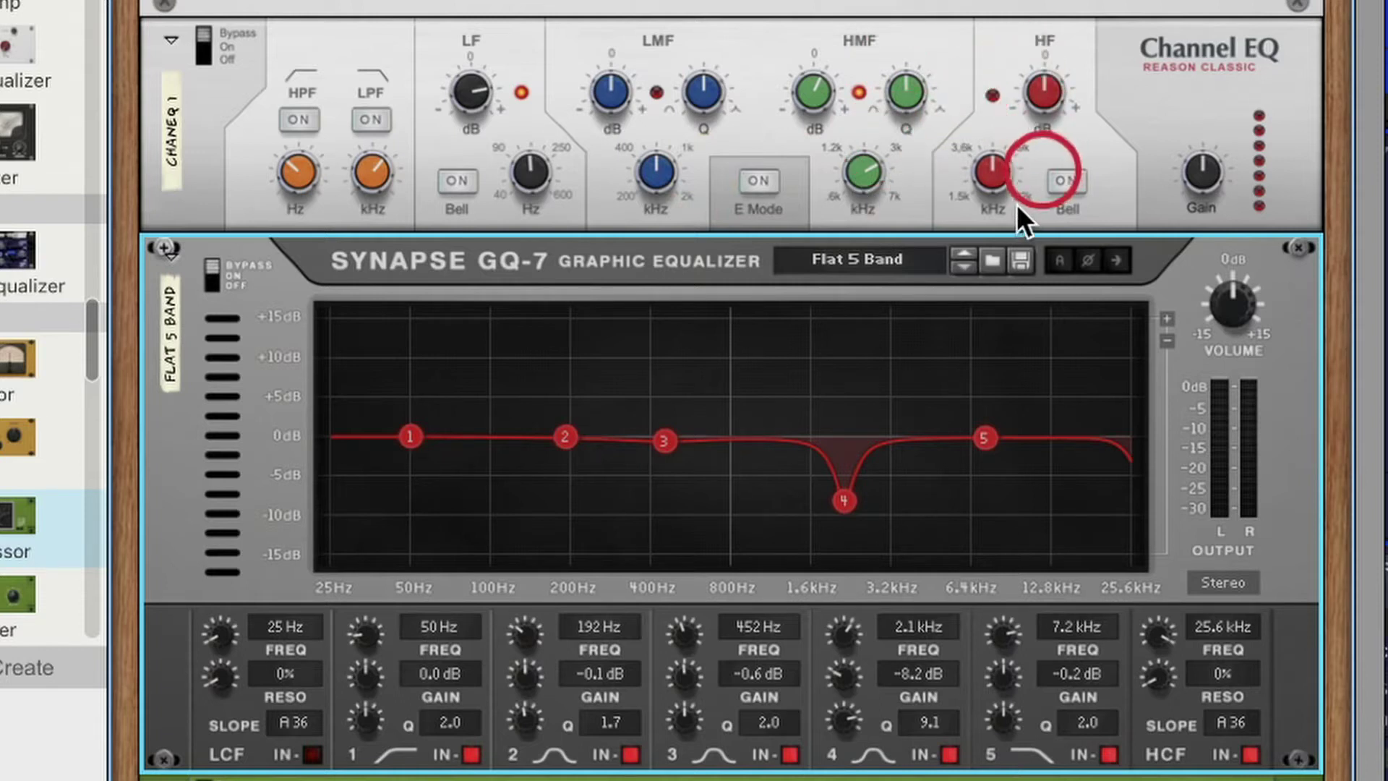
- Toggle the Channel EQ's E Mode on and off while trying a Band 3 boost on the GQ-7, leaving Band 3 at 511 Hz, 0.2 dB and Q 17.3
left_click(757, 181)
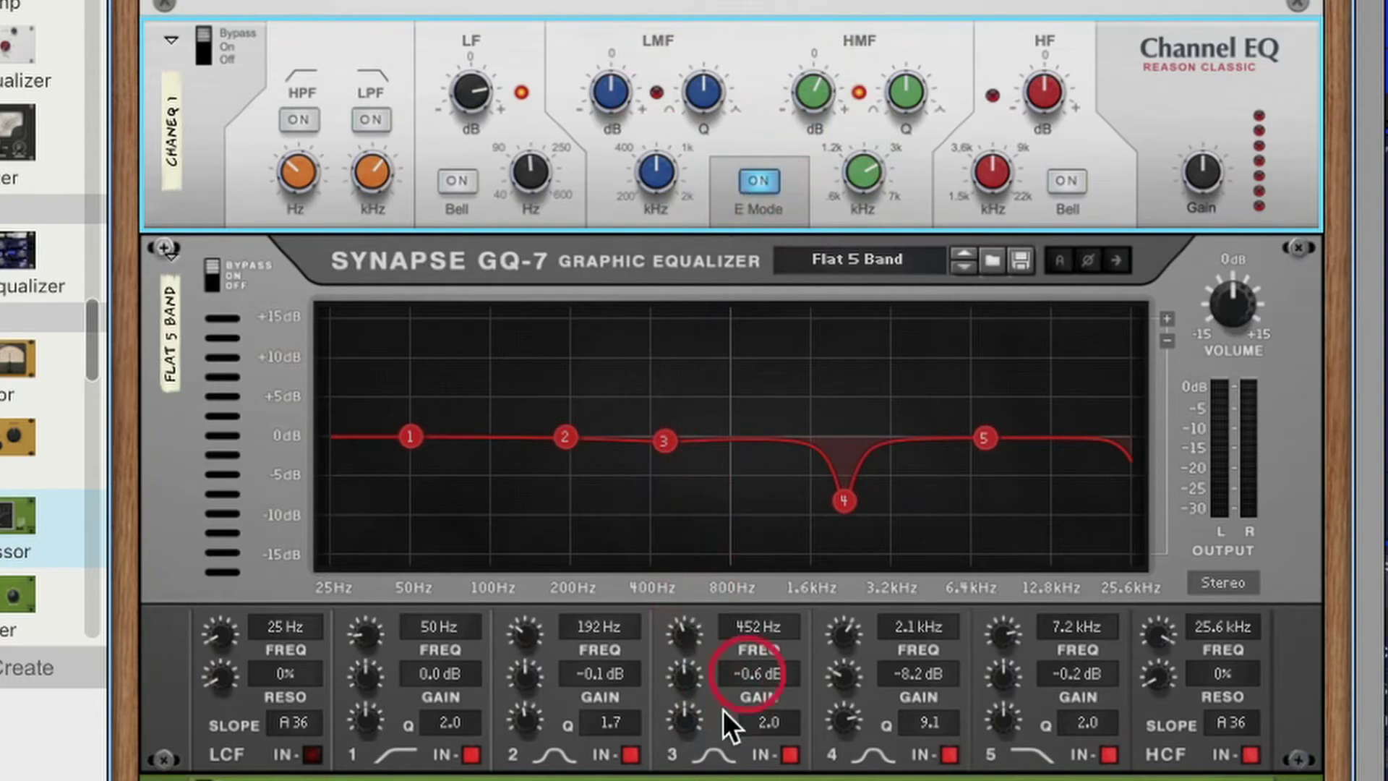
left_click_drag(665, 441, 662, 400)
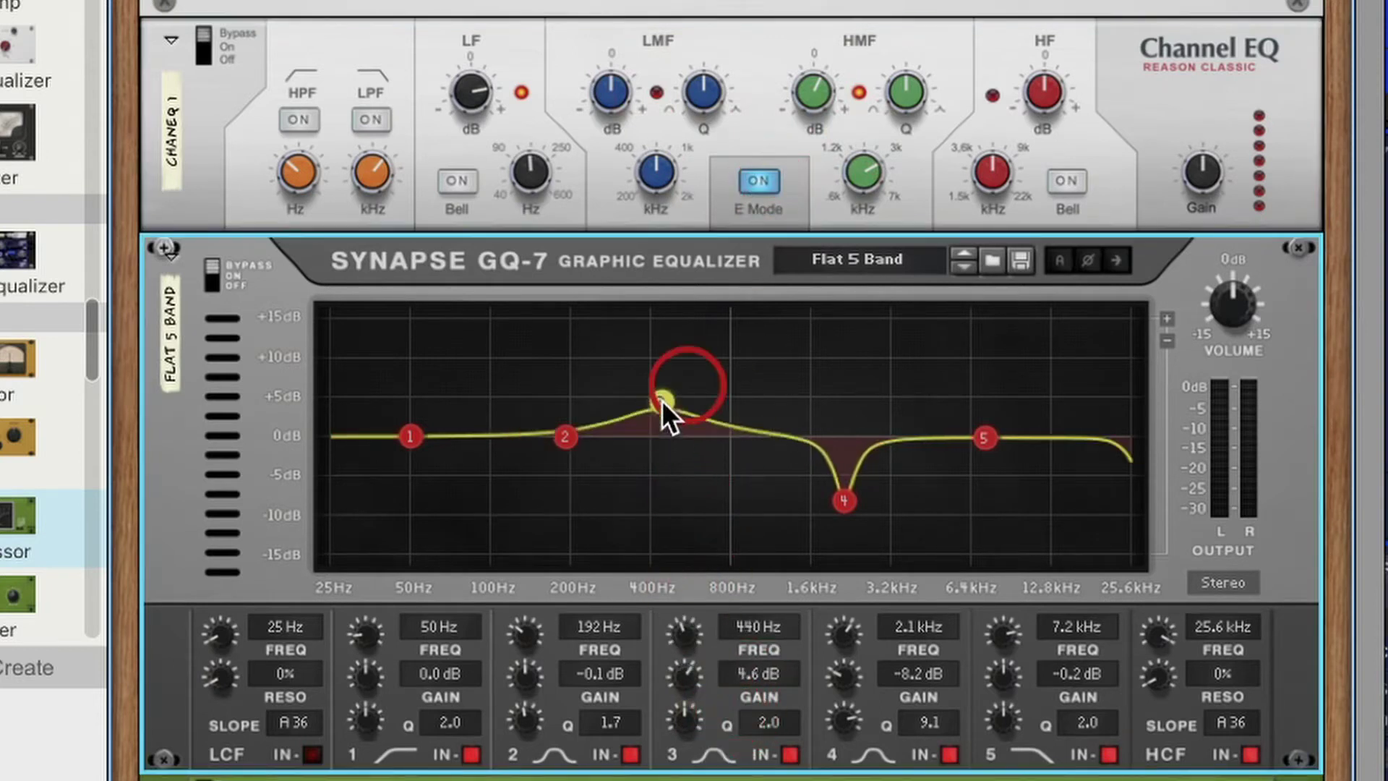
left_click_drag(686, 719, 689, 646)
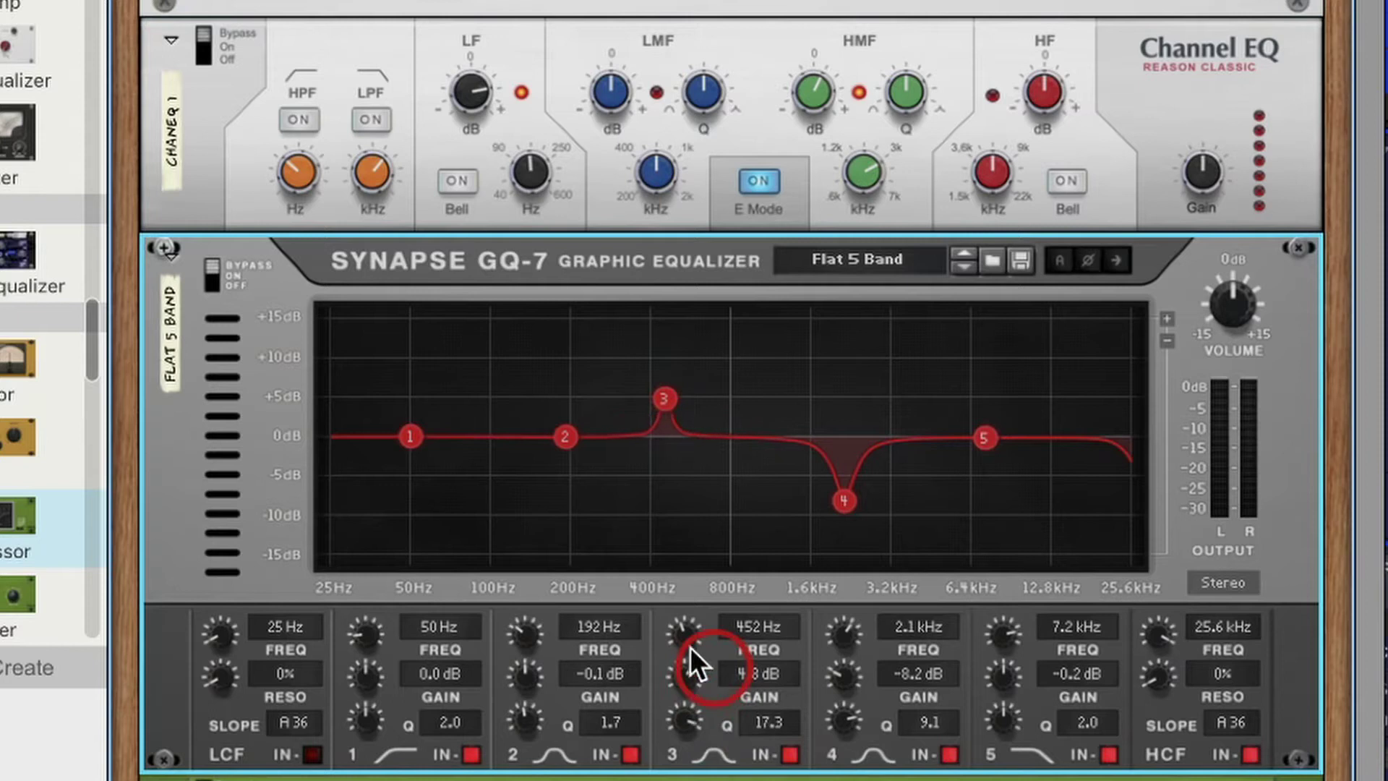
left_click_drag(663, 398, 678, 436)
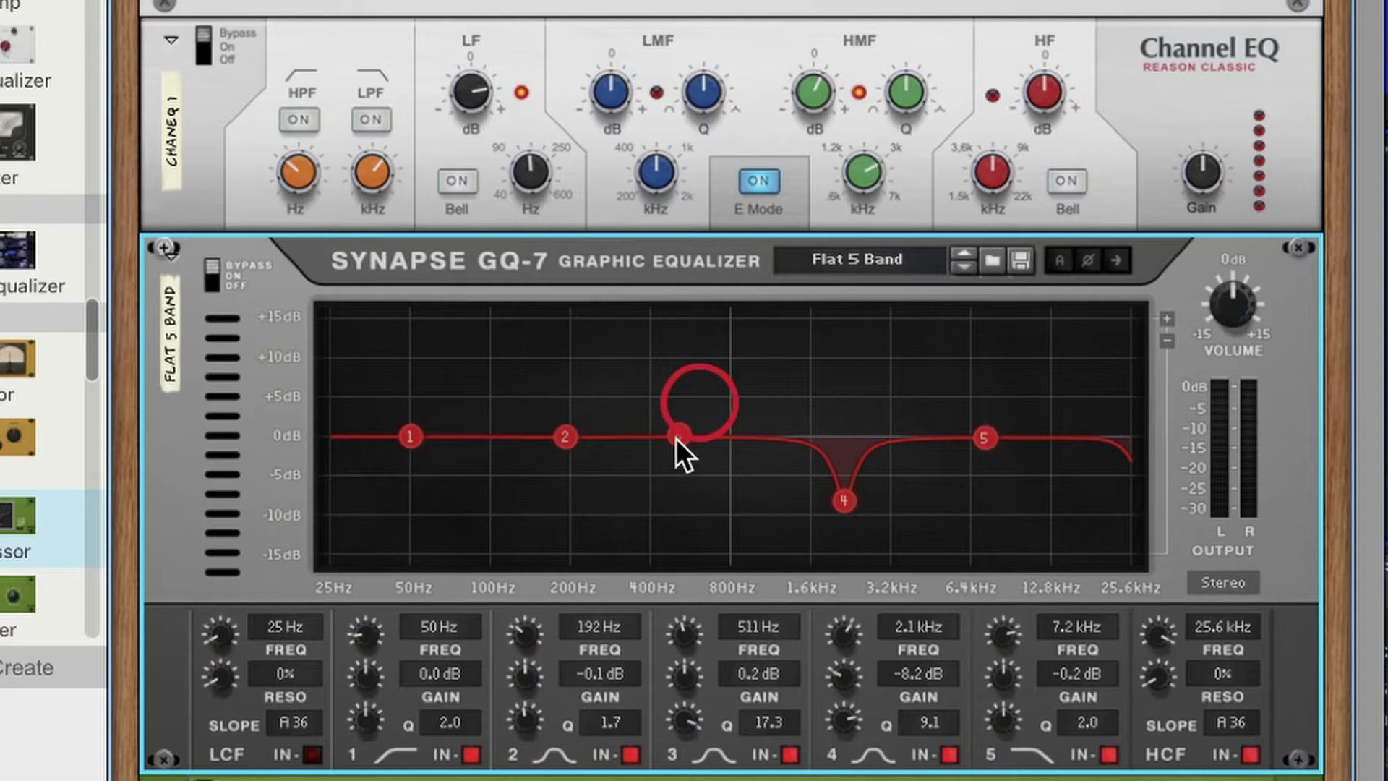
left_click(759, 186)
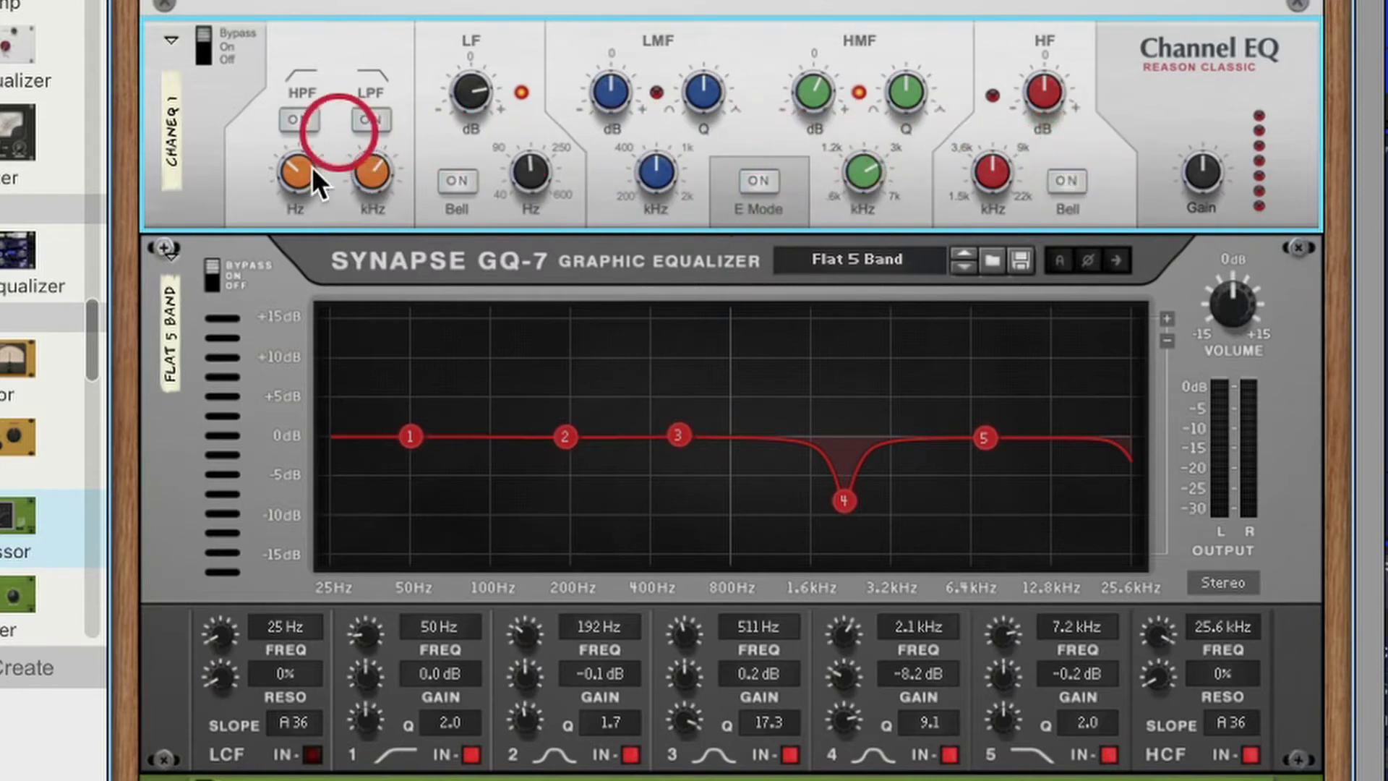
- Enable the GQ-7's low cut filter at 25 Hz and switch the Channel EQ from HPF to LPF, trying the GQ-7's cut frequency controls
left_click(288, 110)
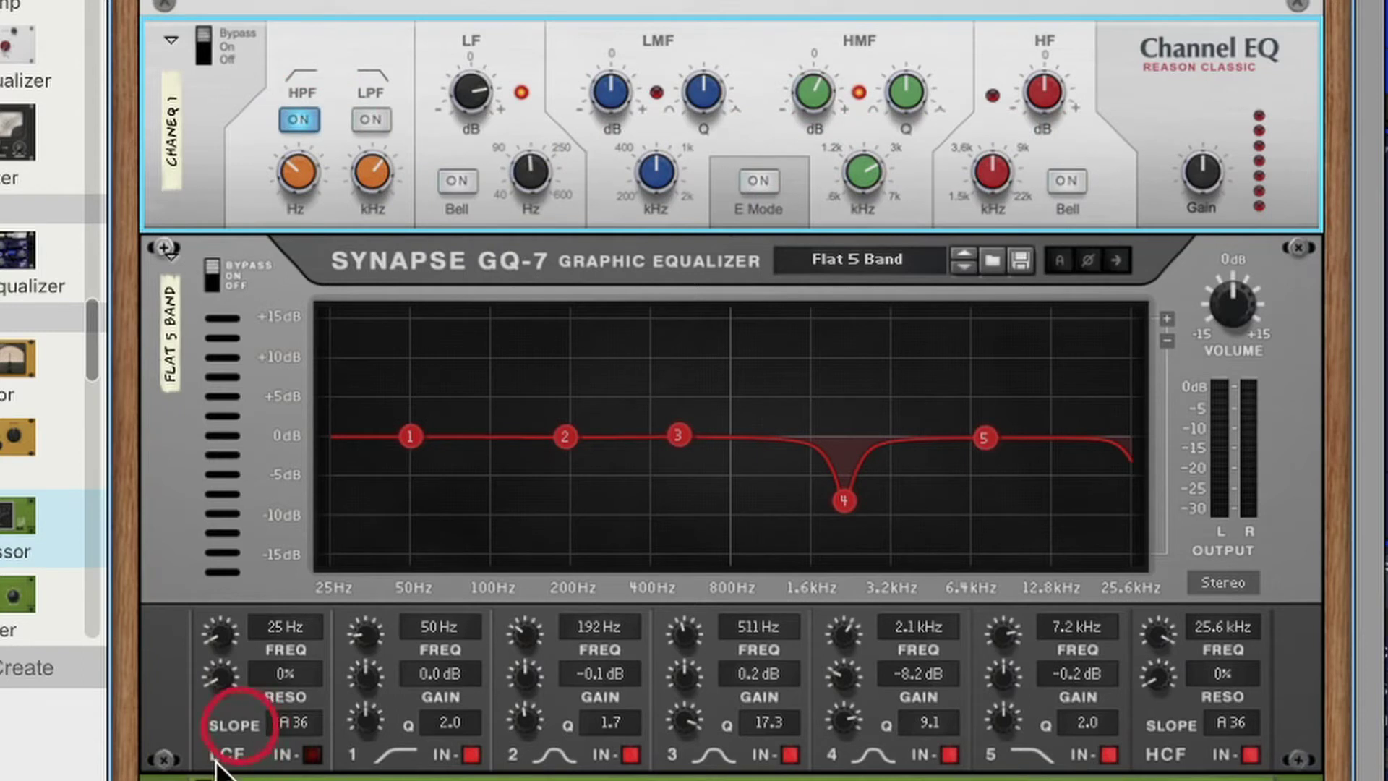
left_click(312, 754)
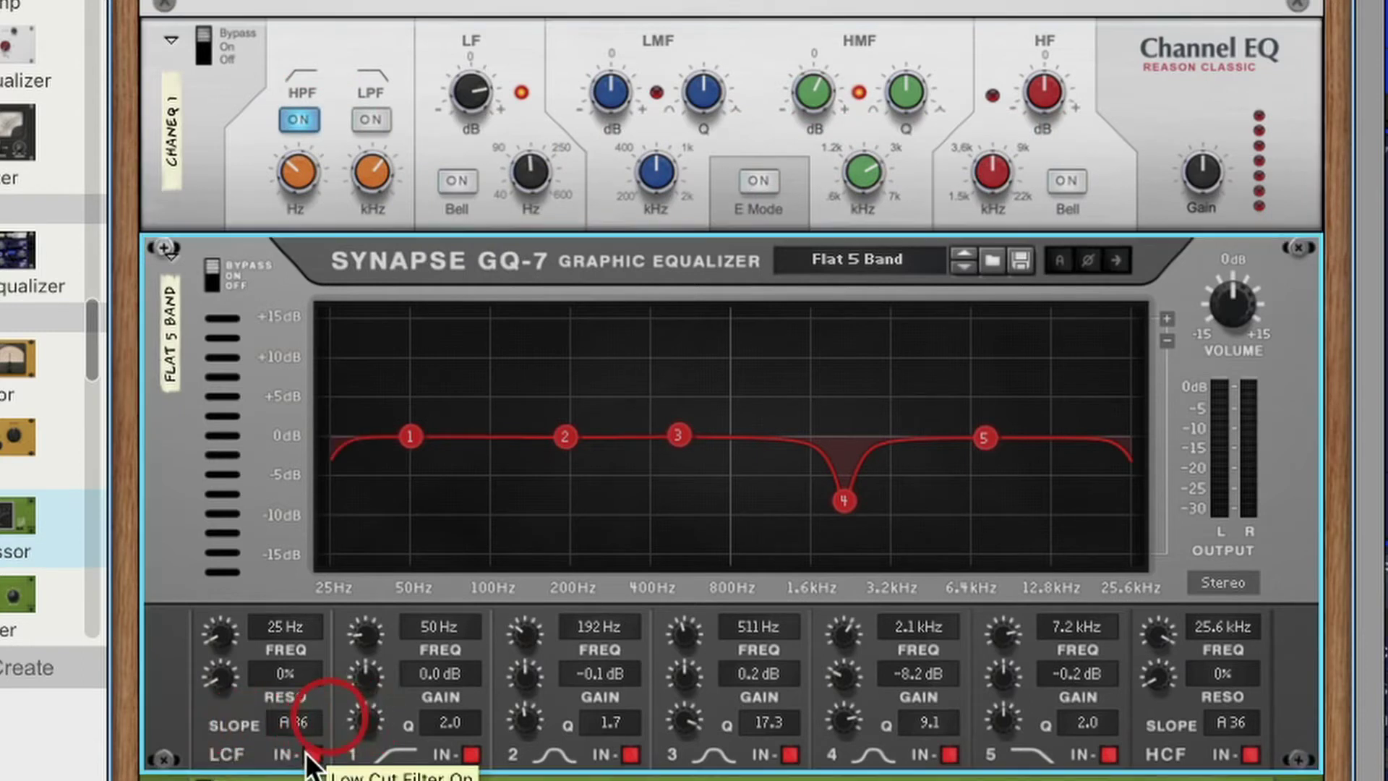
mouse_move(206, 642)
left_mouse_down()
mouse_move(224, 621)
mouse_move(222, 653)
left_mouse_up()
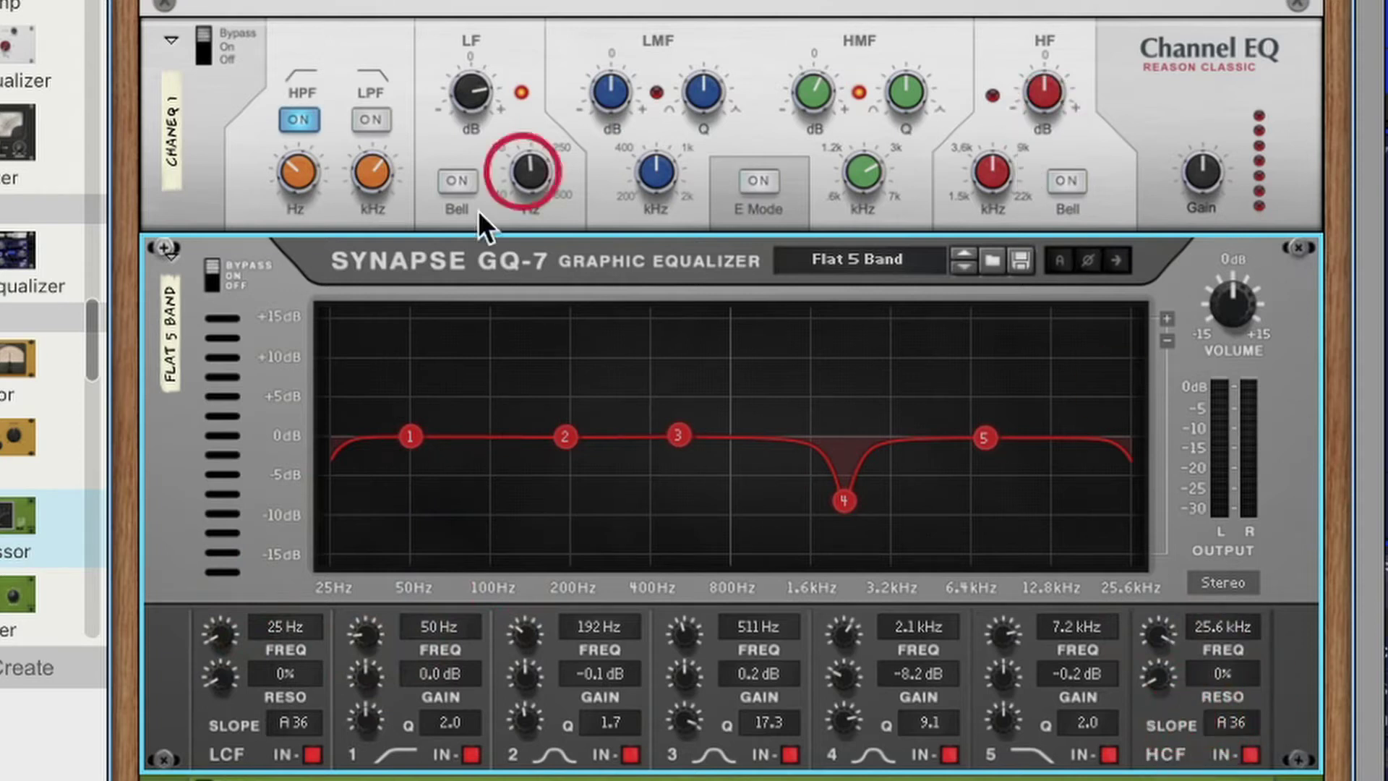
left_click(286, 121)
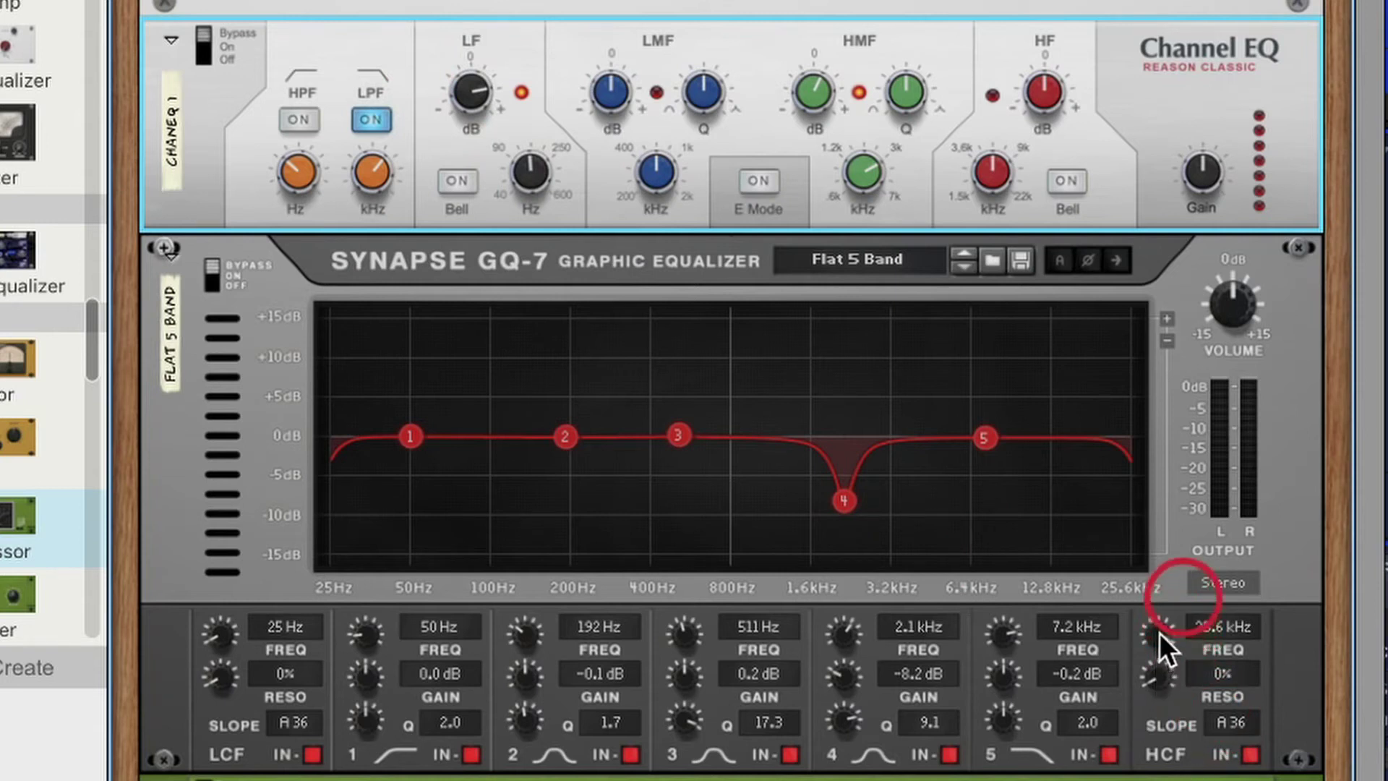
mouse_move(1160, 632)
left_mouse_down()
mouse_move(1161, 649)
mouse_move(1164, 606)
left_mouse_up()
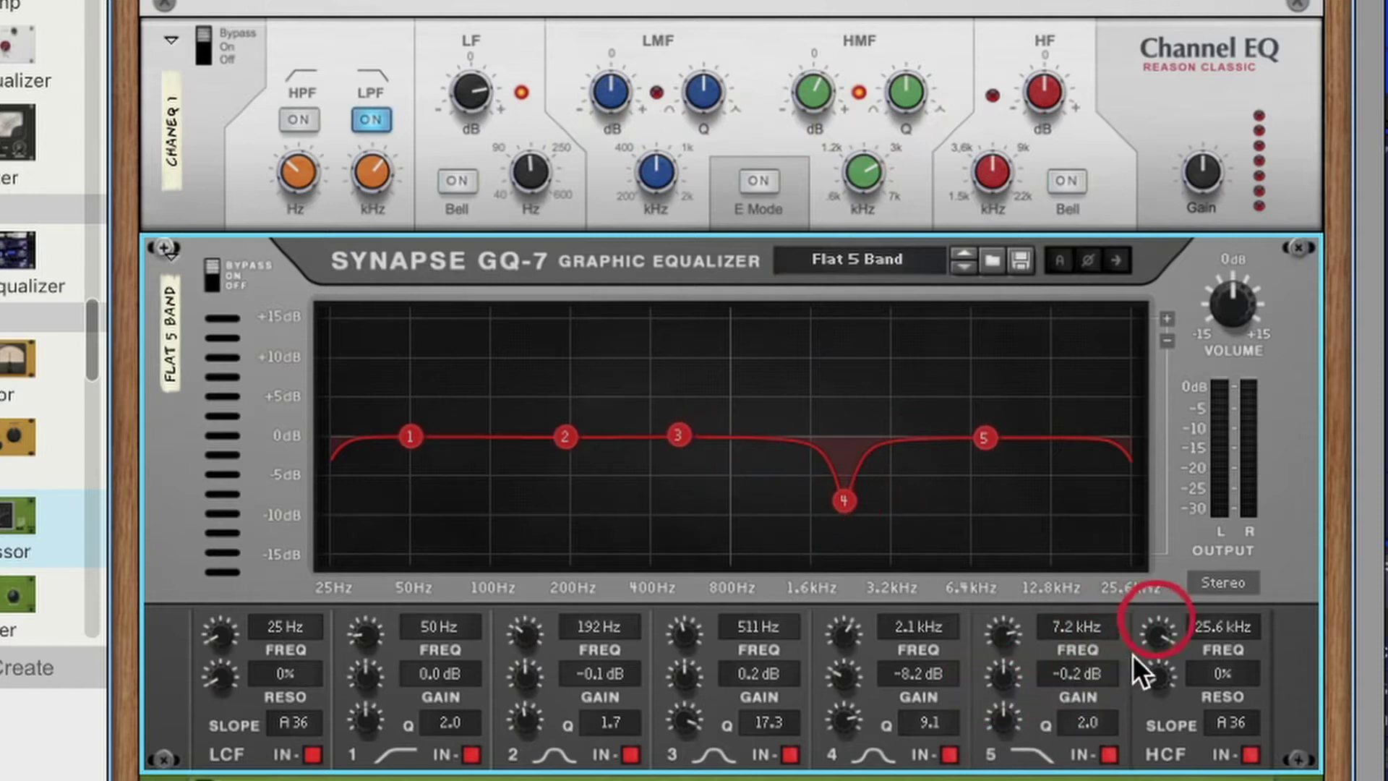
- Set Band 5 of the GQ-7 to 8.1 kHz with 0.6 dB gain, and try the EVE AT-4's high gain control
left_click_drag(982, 435, 987, 408)
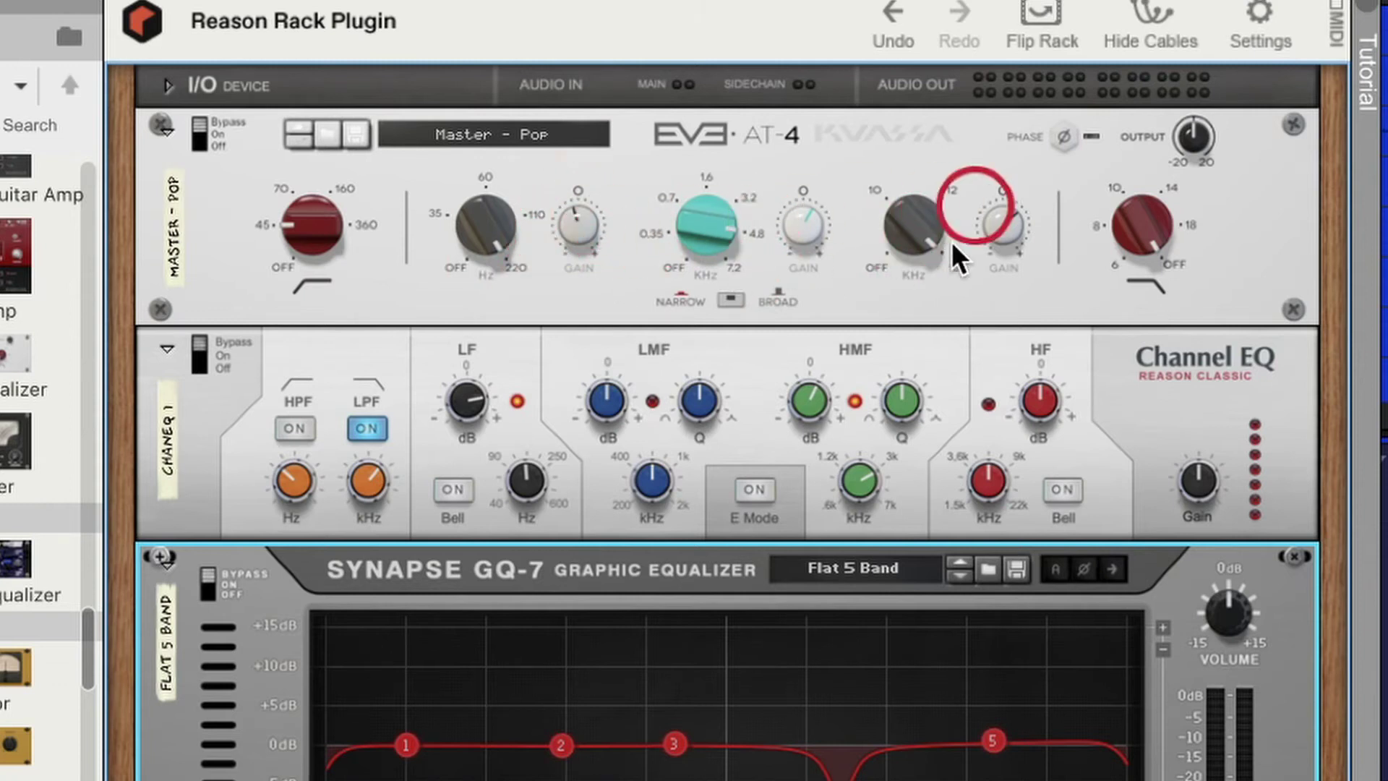
left_click(1014, 256)
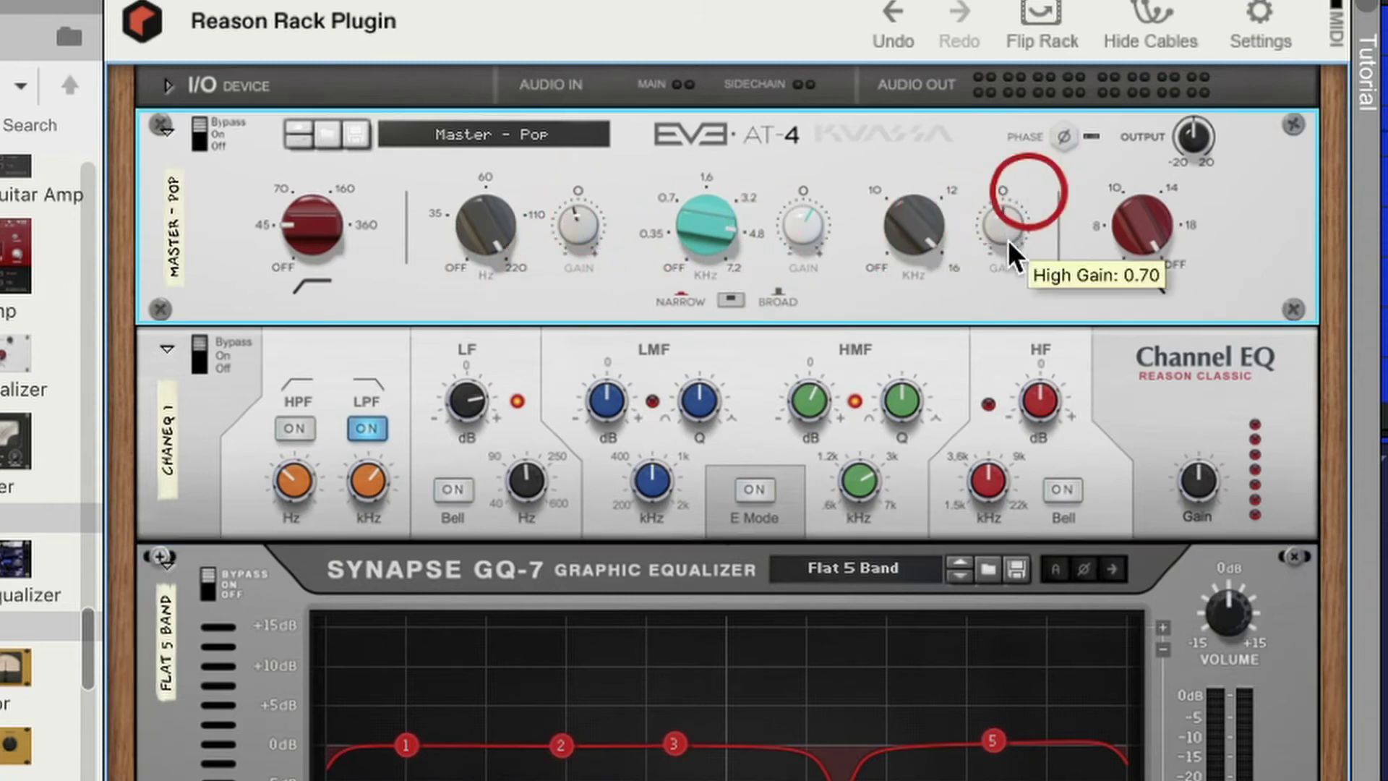
left_click_drag(1012, 266, 1012, 257)
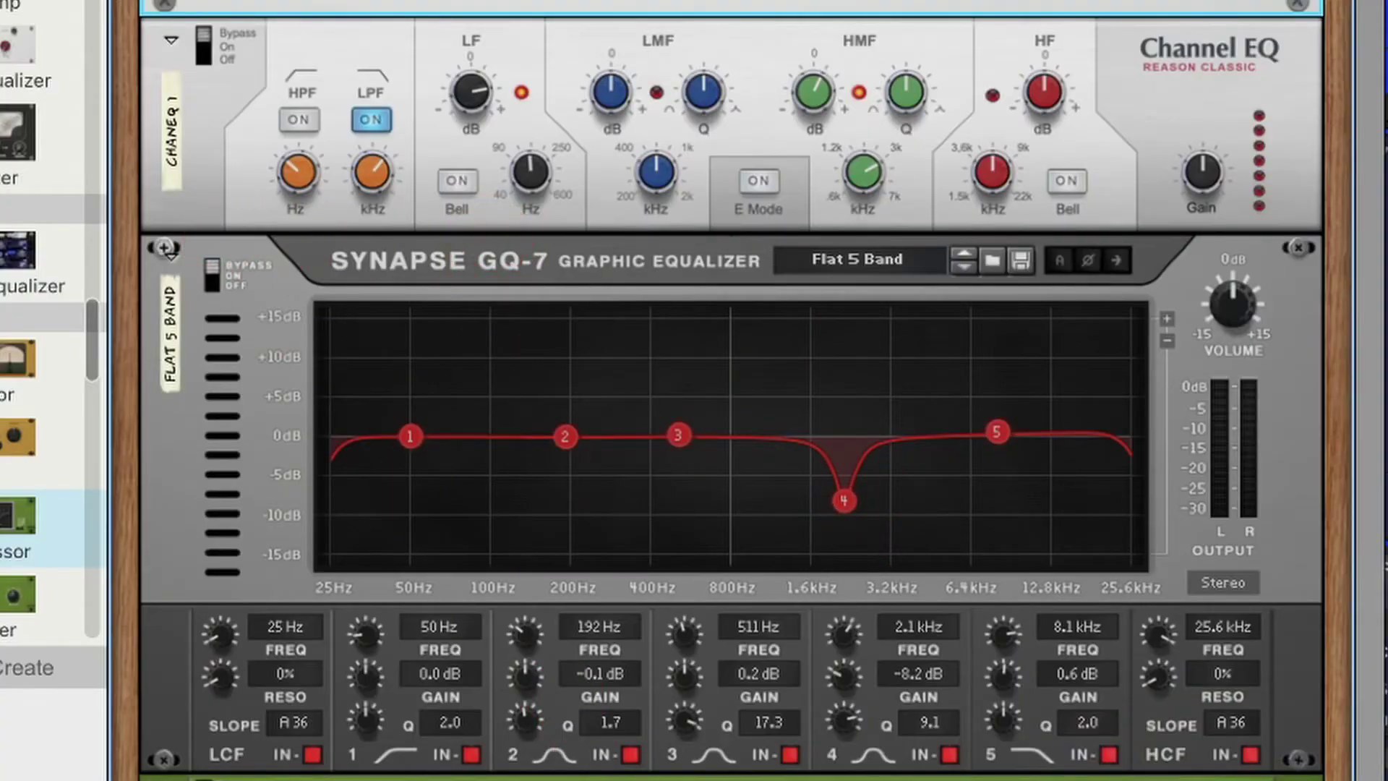
- Take the GQ-7 out of bypass during playback and reduce its Band 4 cut to -0.8 dB at 2.2 kHz
key("space")
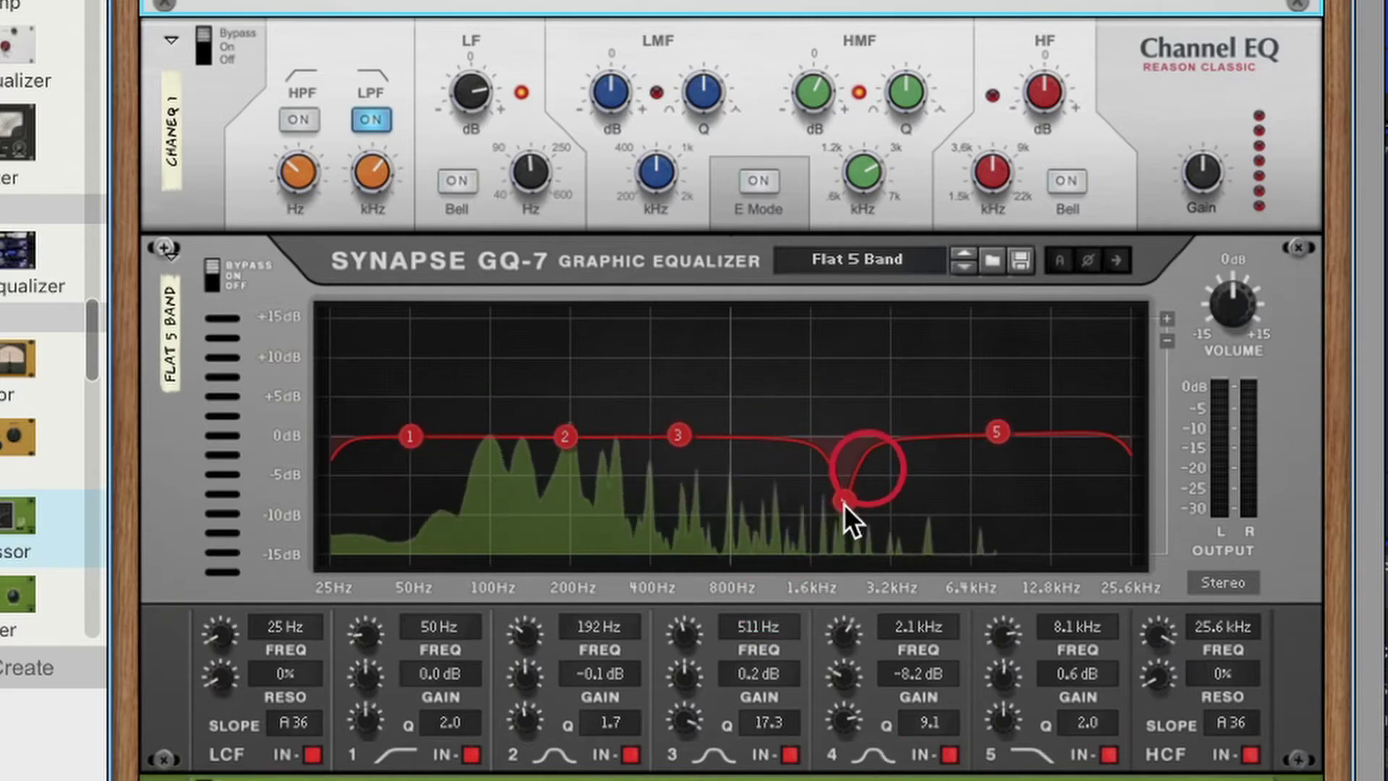
left_click(210, 281)
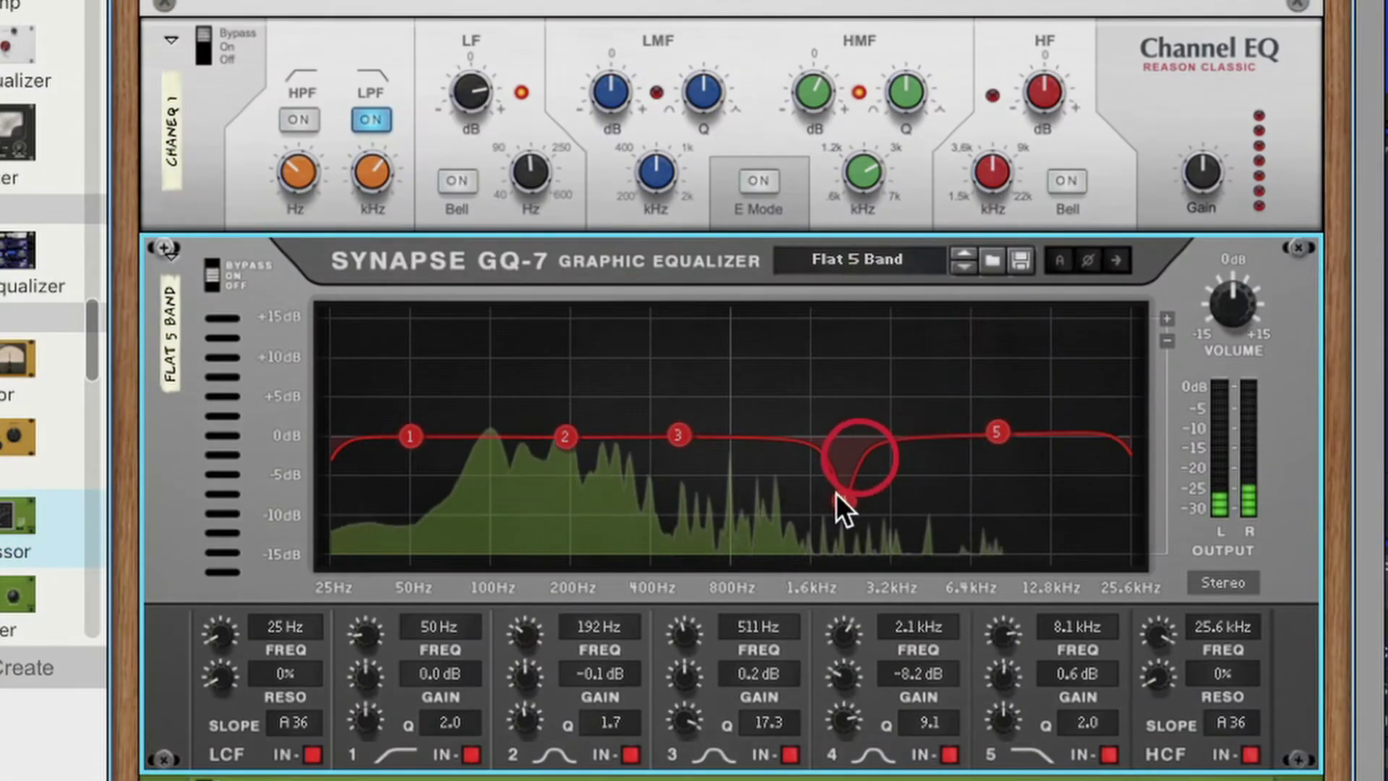
left_click_drag(840, 498, 844, 441)
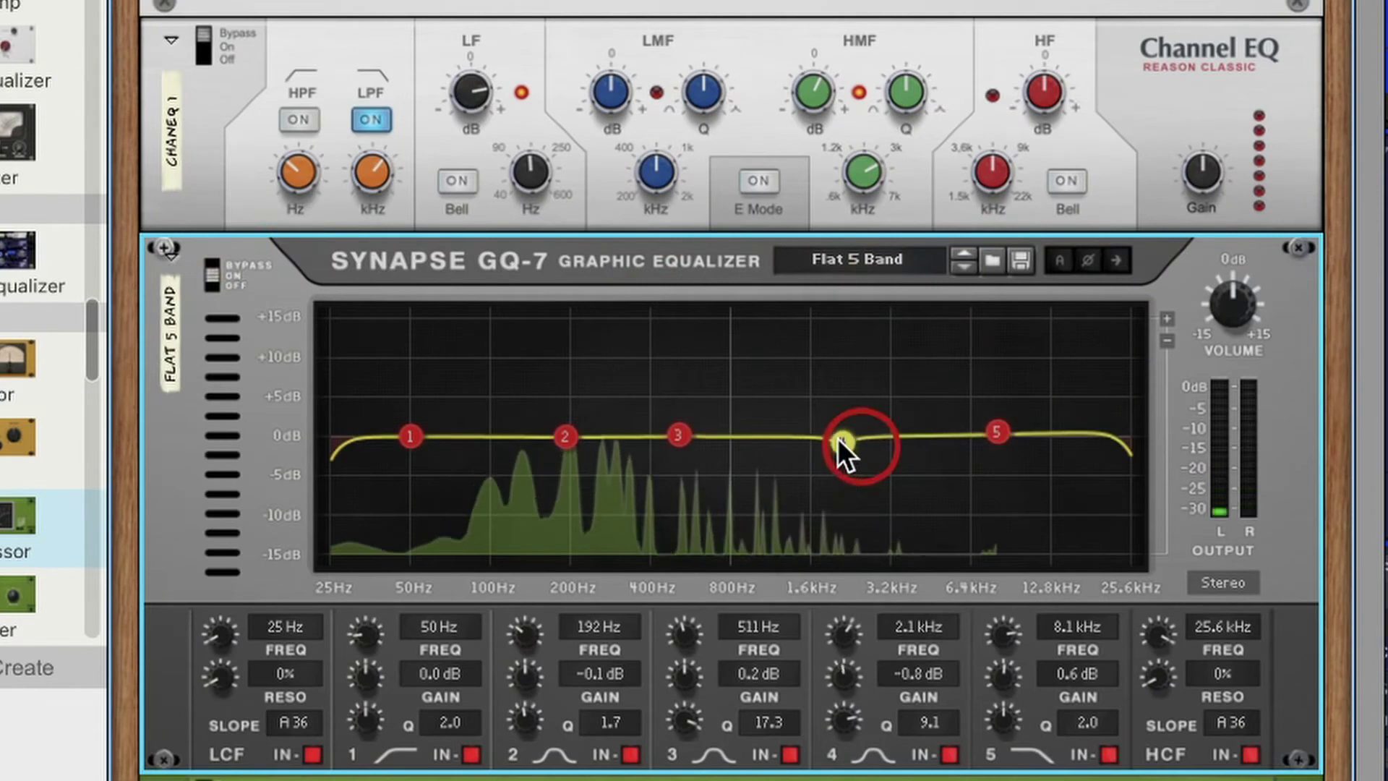
- Activate the Channel EQ and replace its LPF with the HPF
left_click(205, 44)
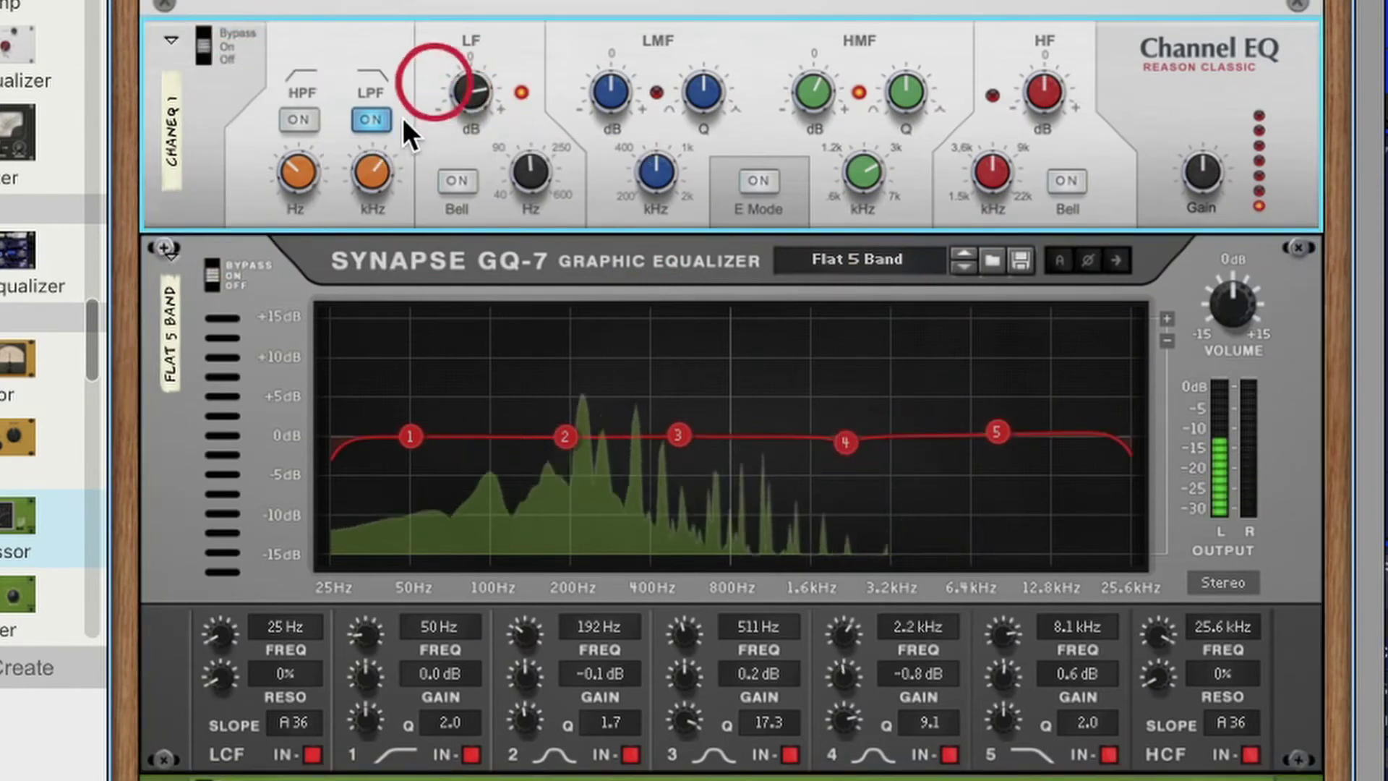
left_click(371, 119)
left_click(297, 119)
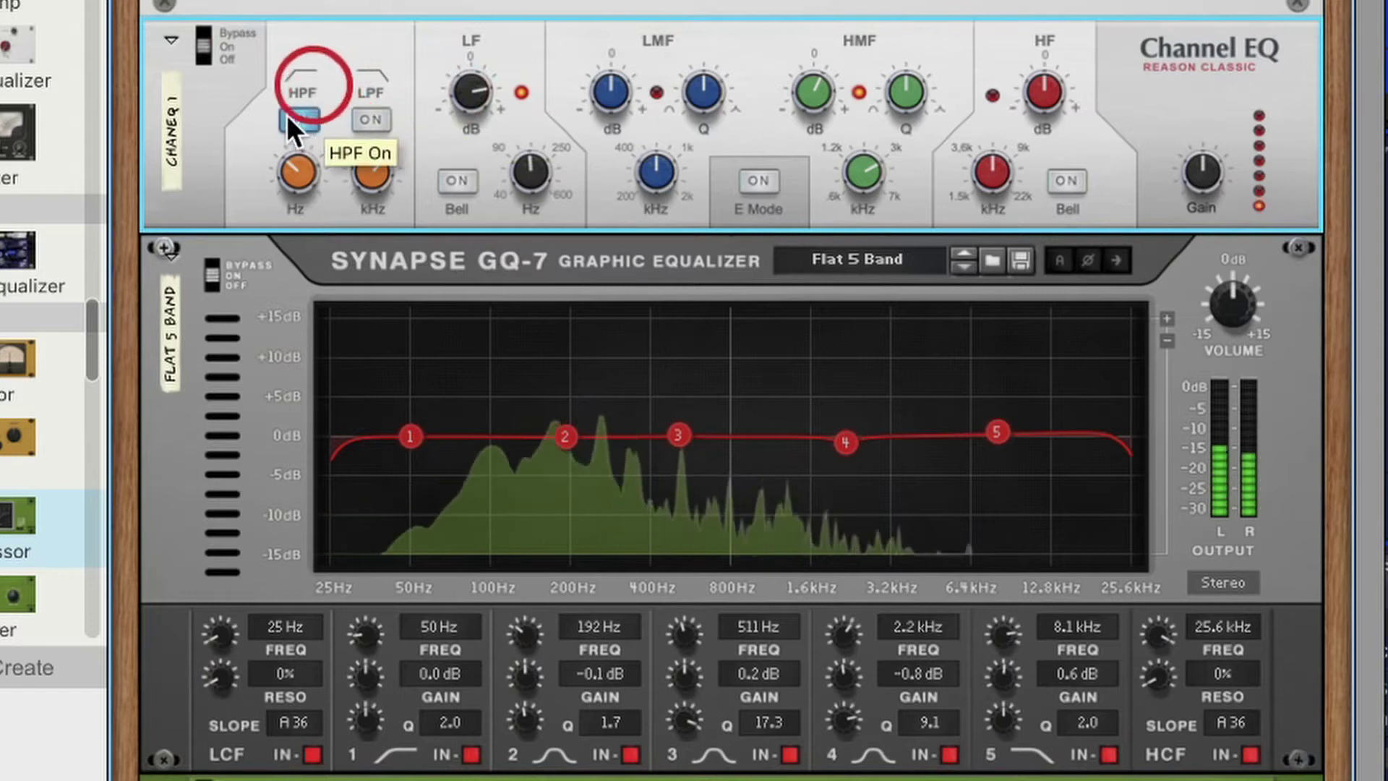
- Sweep the Channel EQ's HPF frequency up and back down to about 0.34 while listening, and stop playback
mouse_move(292, 181)
left_mouse_down()
mouse_move(293, 226)
mouse_move(303, 158)
left_mouse_up()
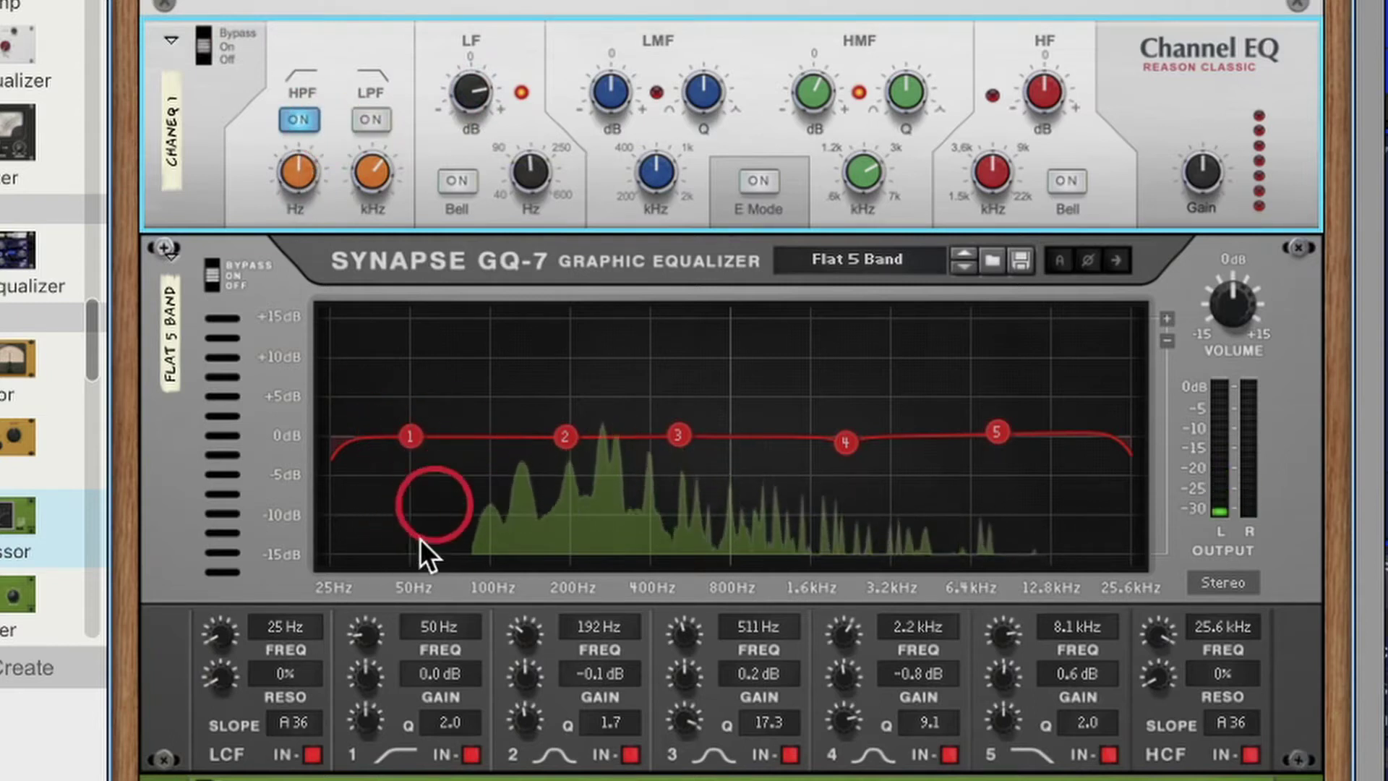
mouse_move(294, 185)
left_mouse_down()
mouse_move(296, 223)
mouse_move(297, 194)
left_mouse_up()
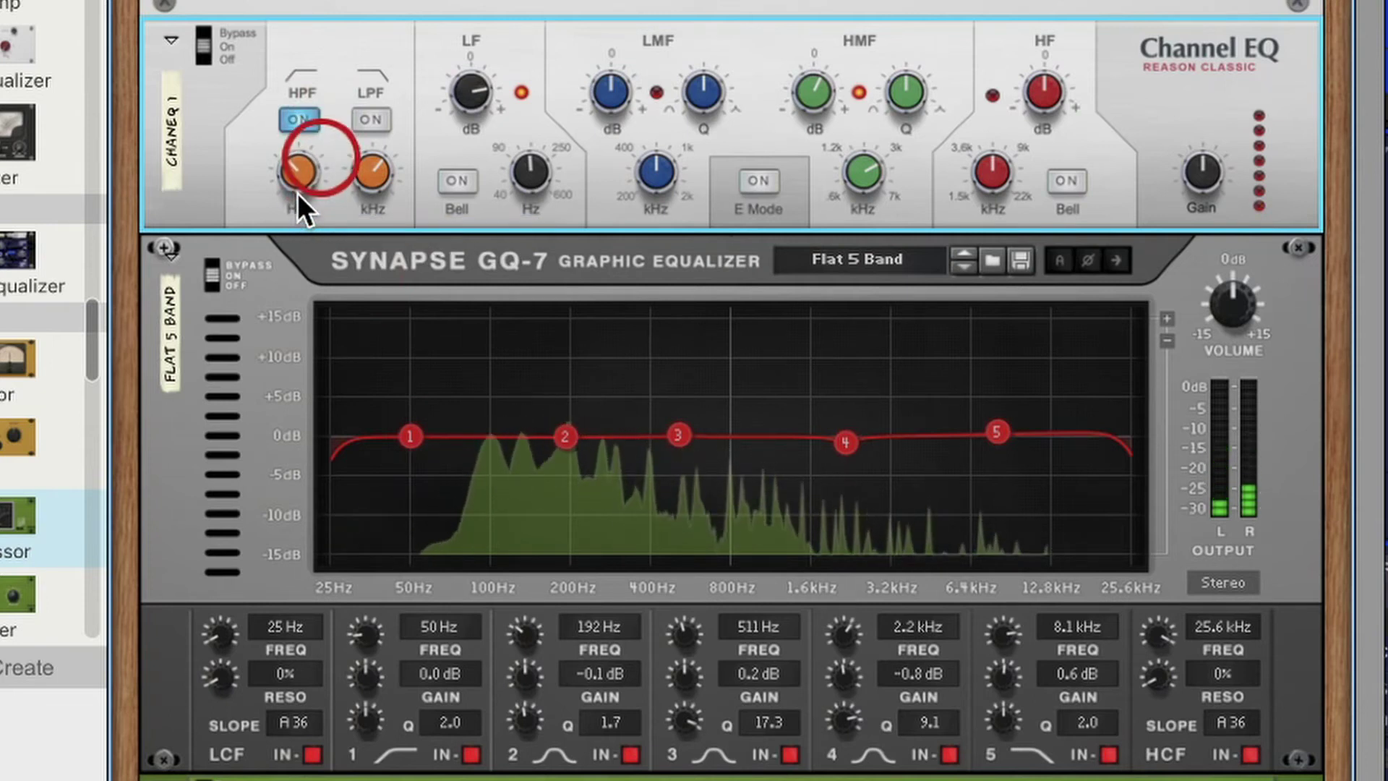
left_click(679, 759)
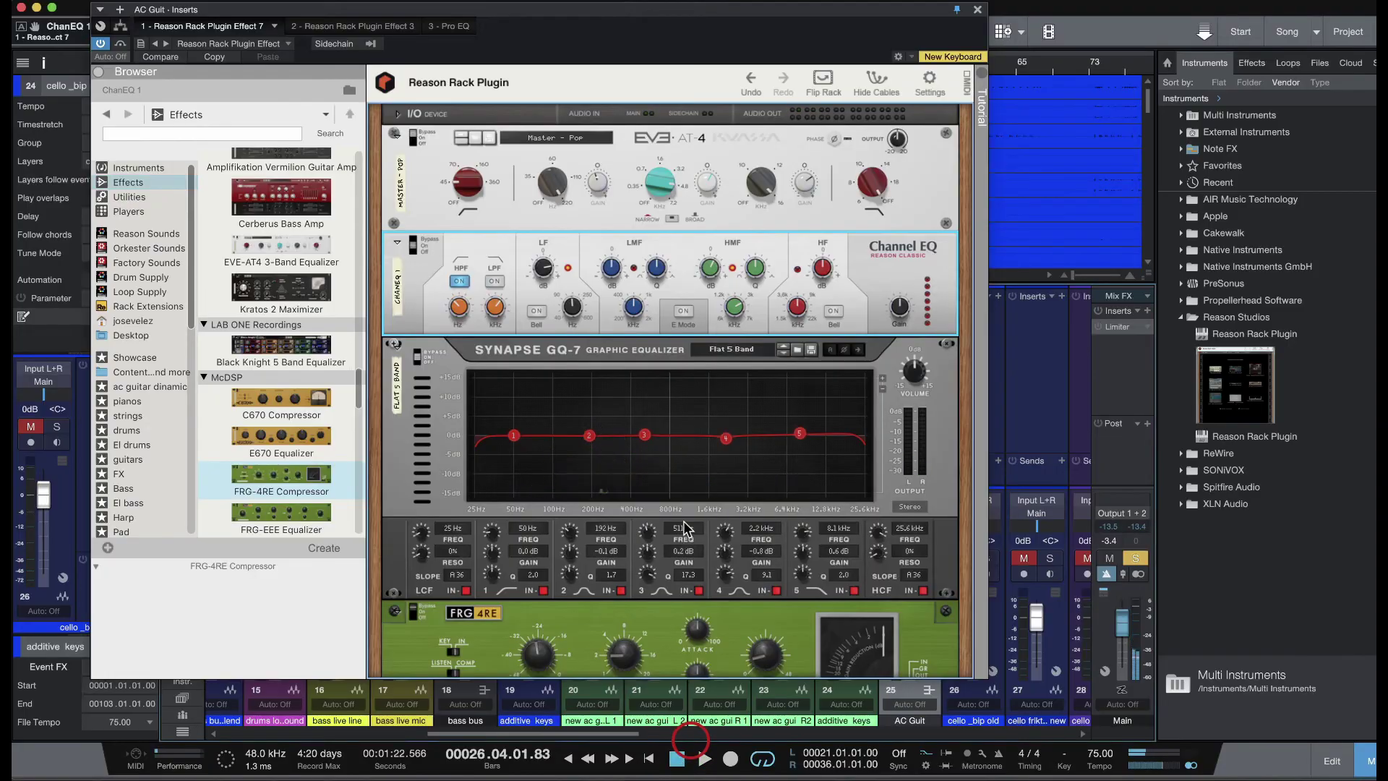
- Move the AC Guit plug-in window aside to view the mixer, and put it back
left_click_drag(824, 16, 835, 578)
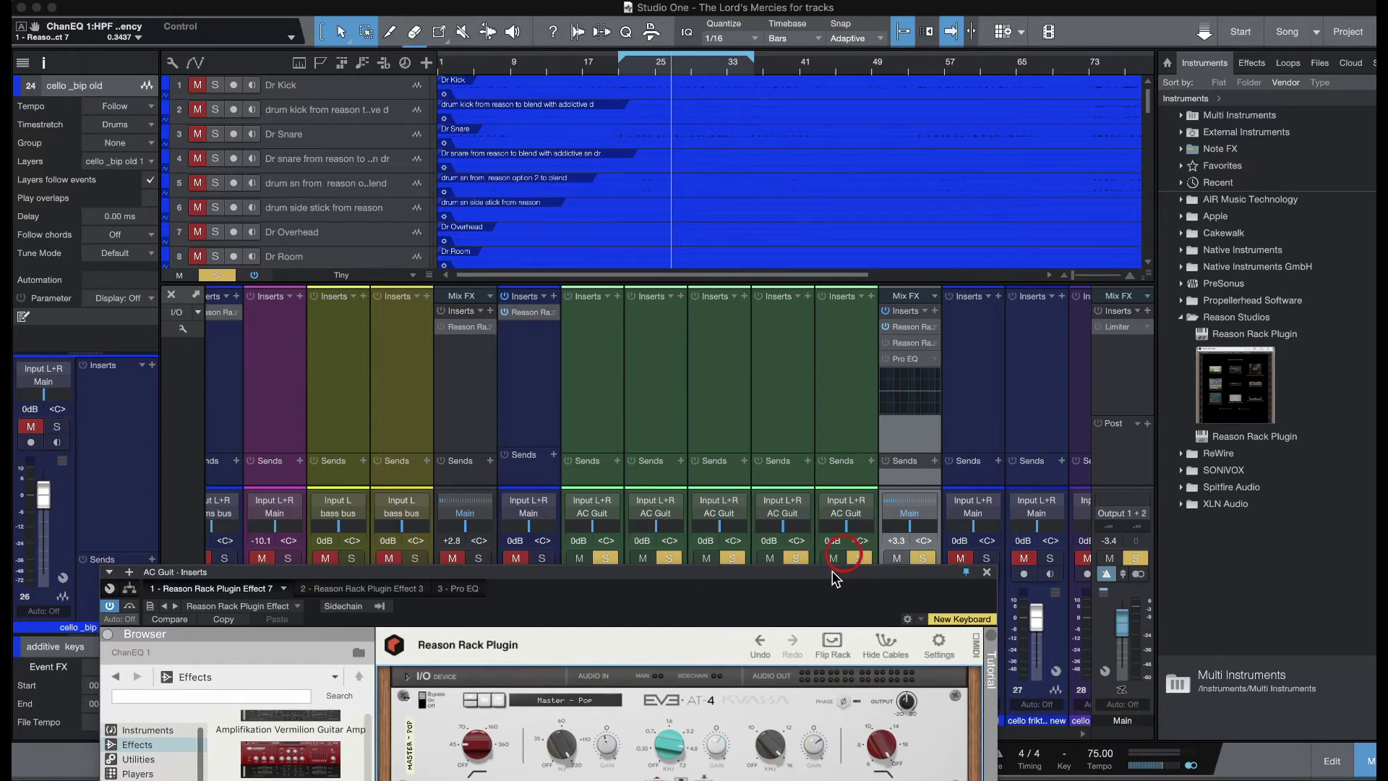
left_click_drag(835, 578, 799, 20)
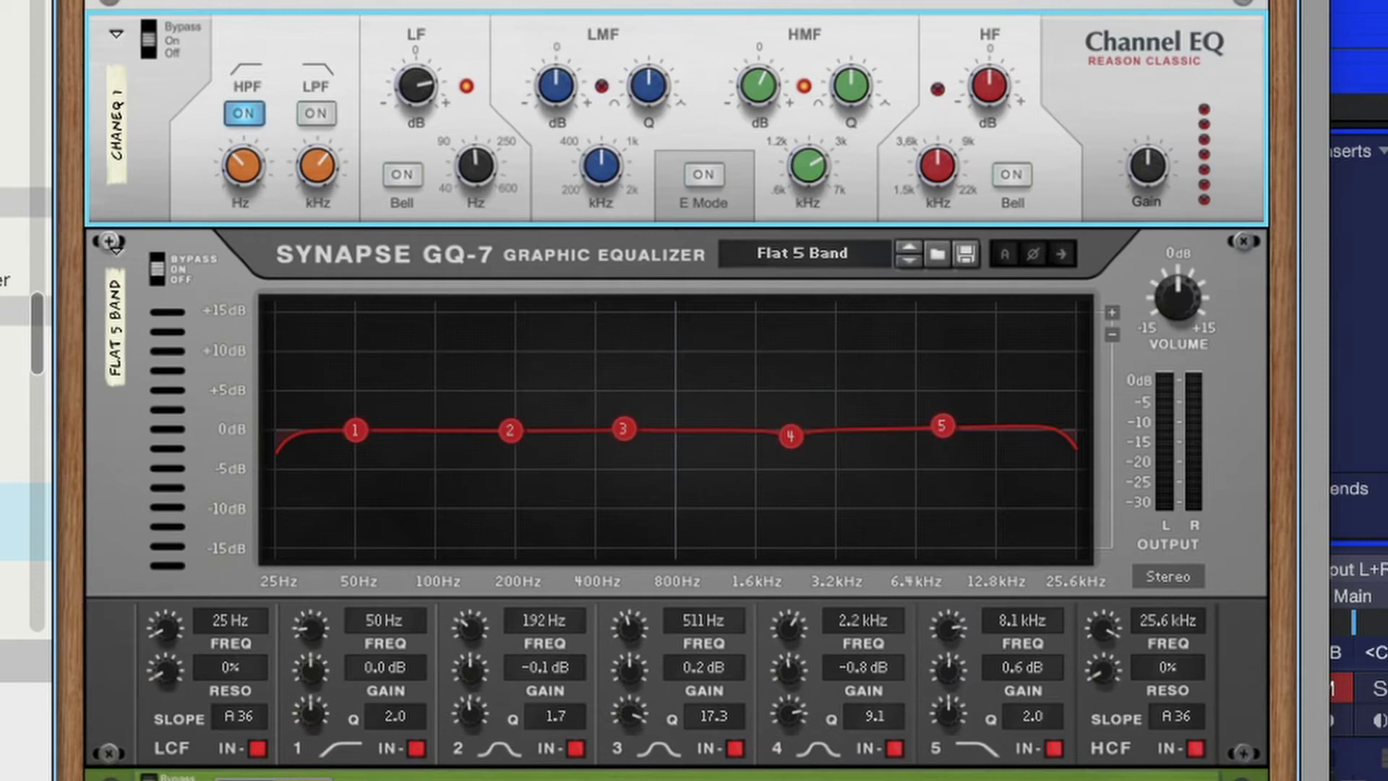
- Start playback, readjust the Channel EQ's HPF frequency while listening, and switch the HPF off
key("space")
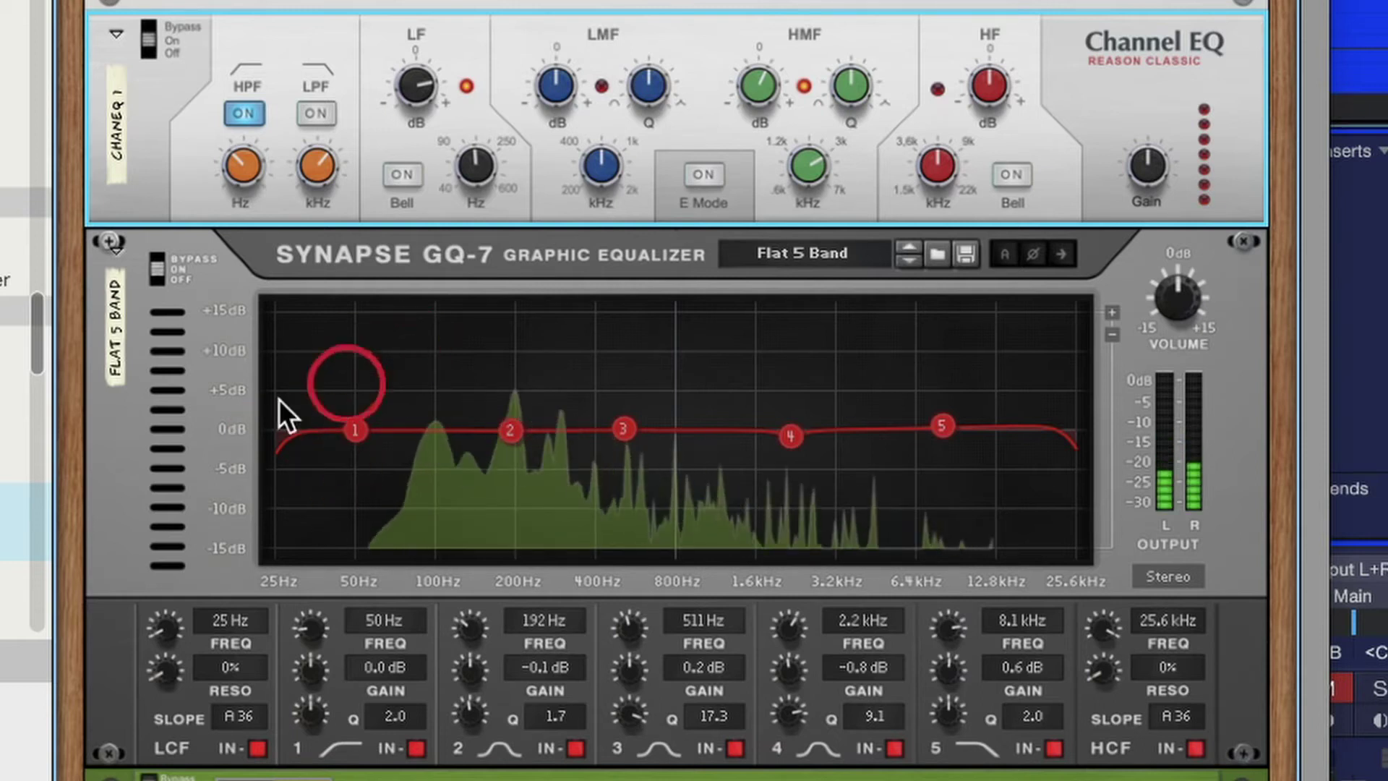
mouse_move(232, 195)
left_mouse_down()
mouse_move(231, 215)
mouse_move(230, 172)
left_mouse_up()
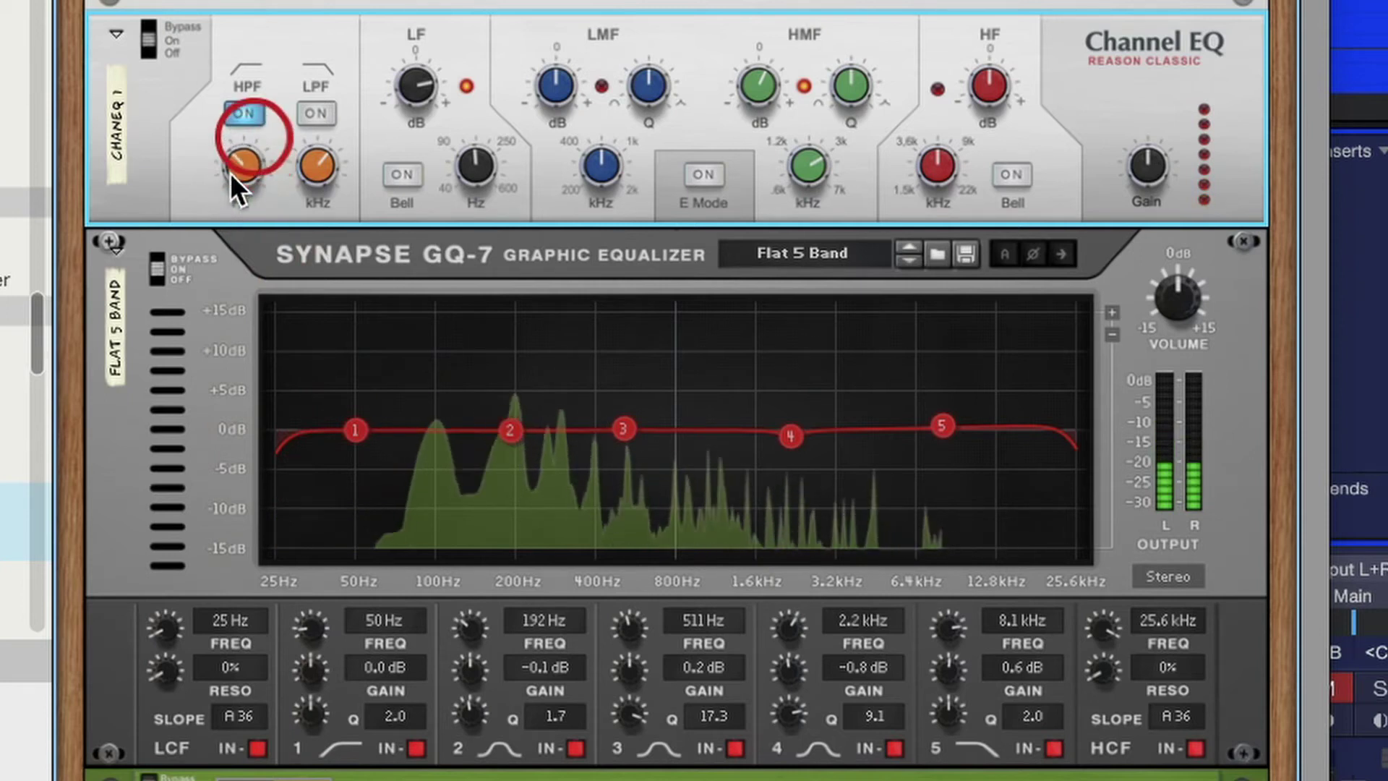
left_click(243, 114)
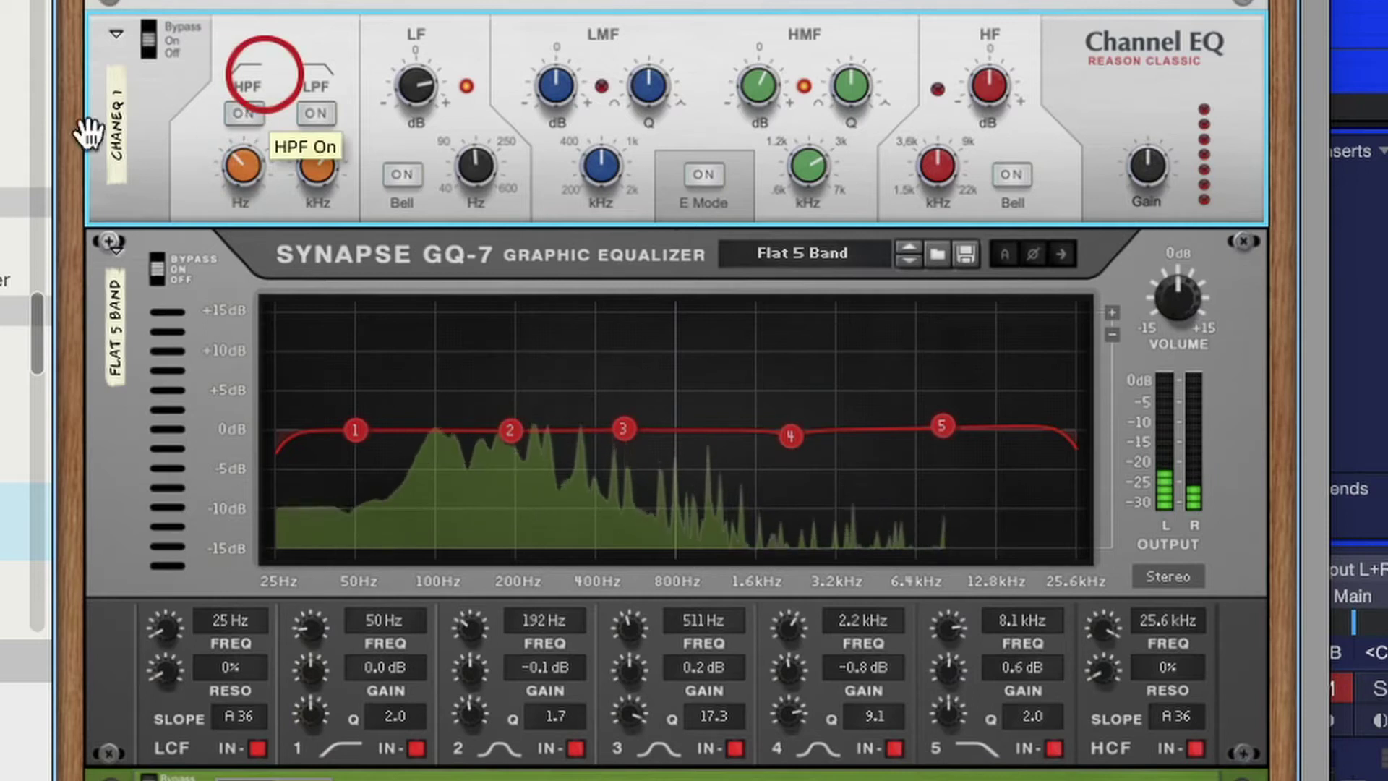
- Raise the GQ-7's low-cut filter (LCF) frequency to 53 Hz
left_click(167, 636)
left_click_drag(167, 636, 167, 628)
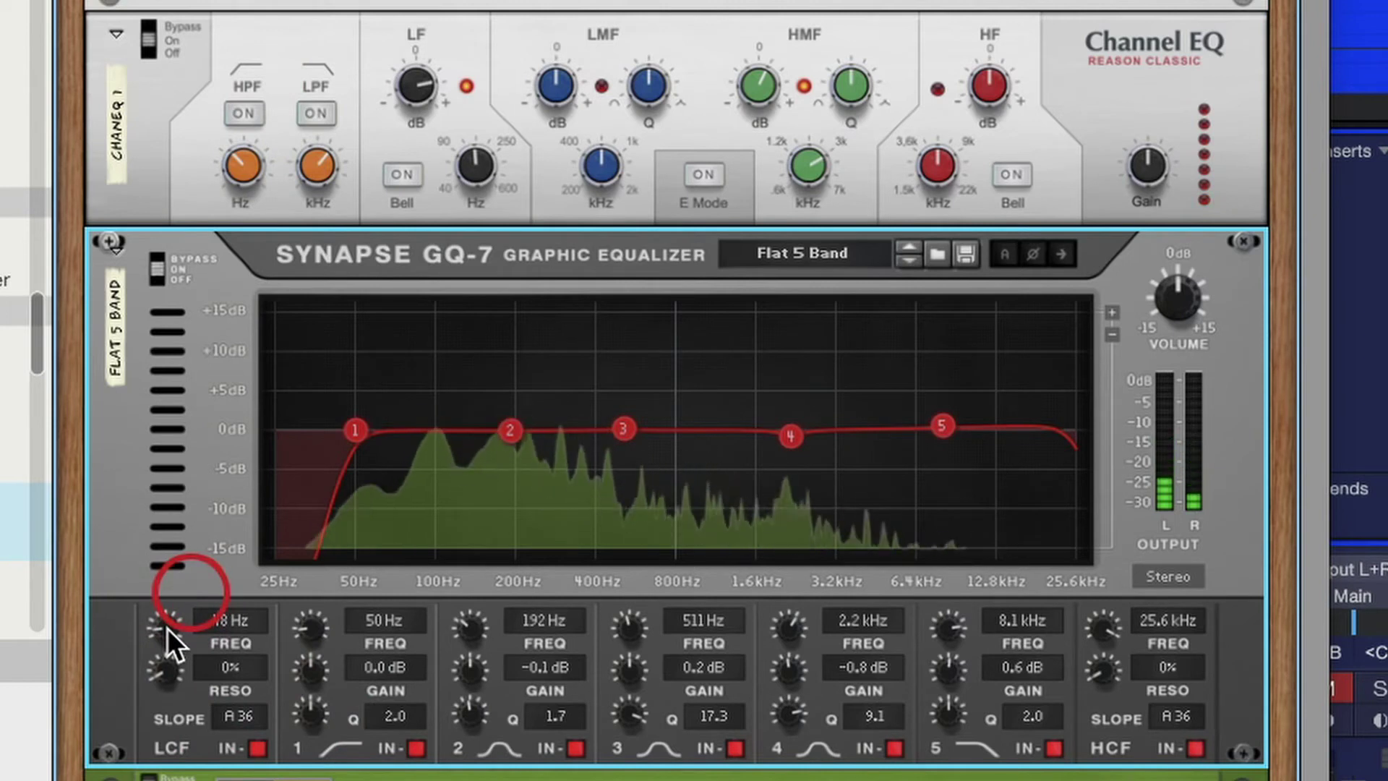
mouse_move(161, 628)
left_mouse_down()
mouse_move(163, 600)
mouse_move(166, 628)
left_mouse_up()
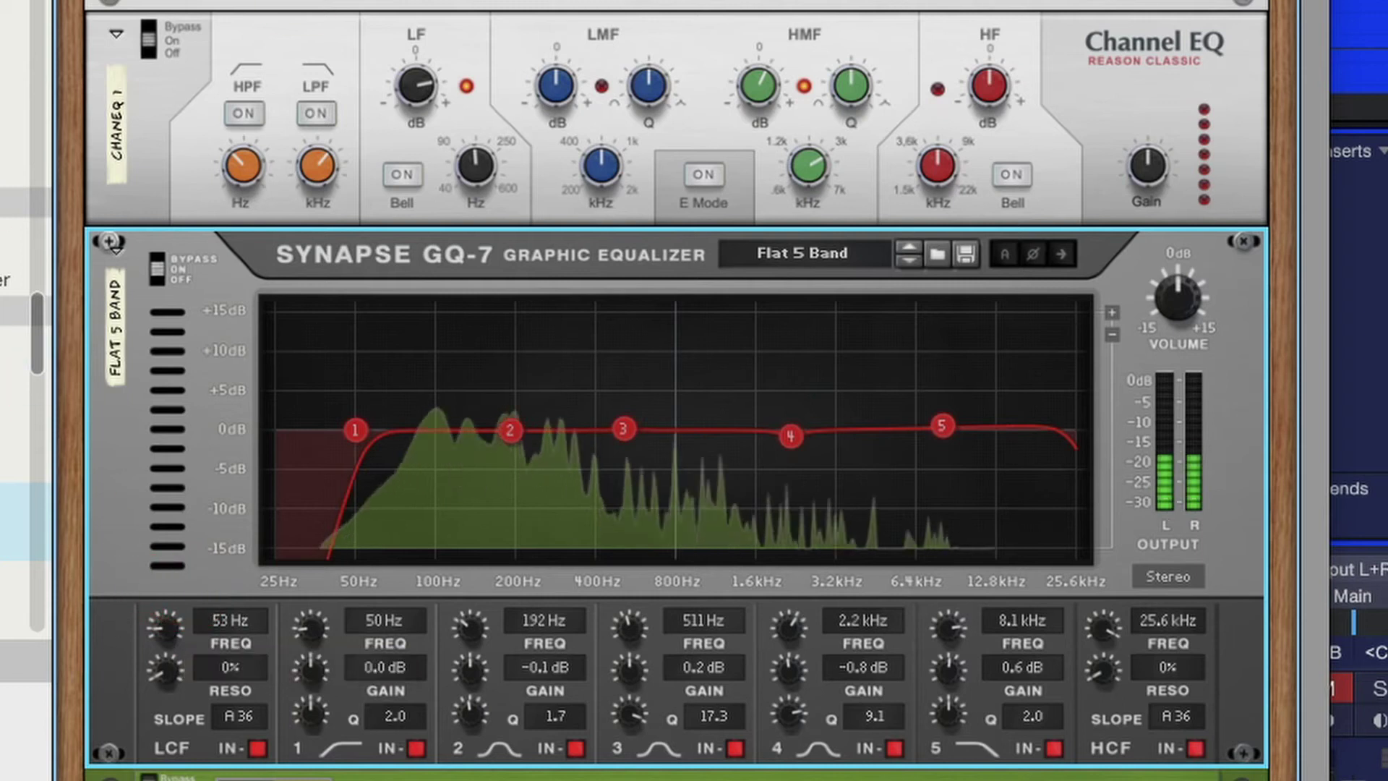
- Lower the Channel EQ's HMF frequency and Q and increase its HMF gain while listening
left_click(683, 195)
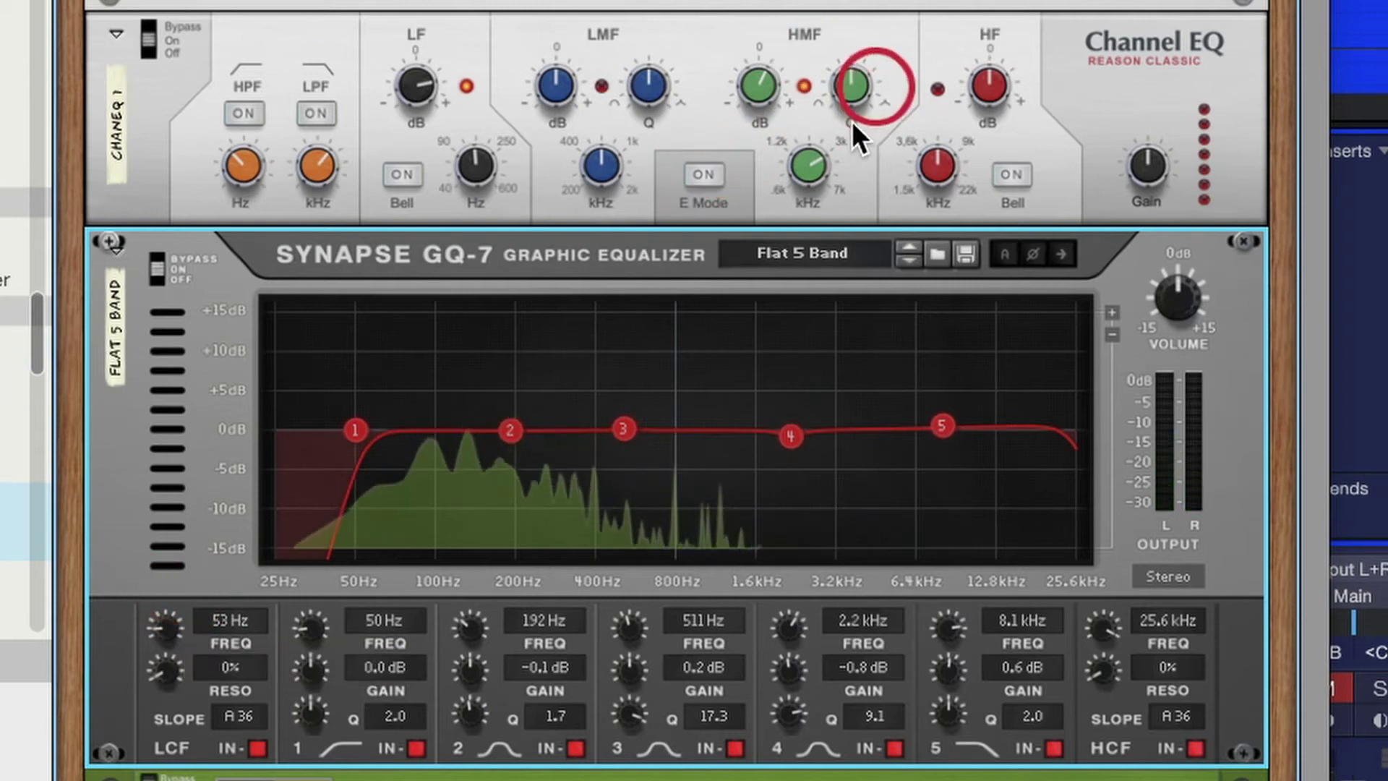
left_click(750, 91)
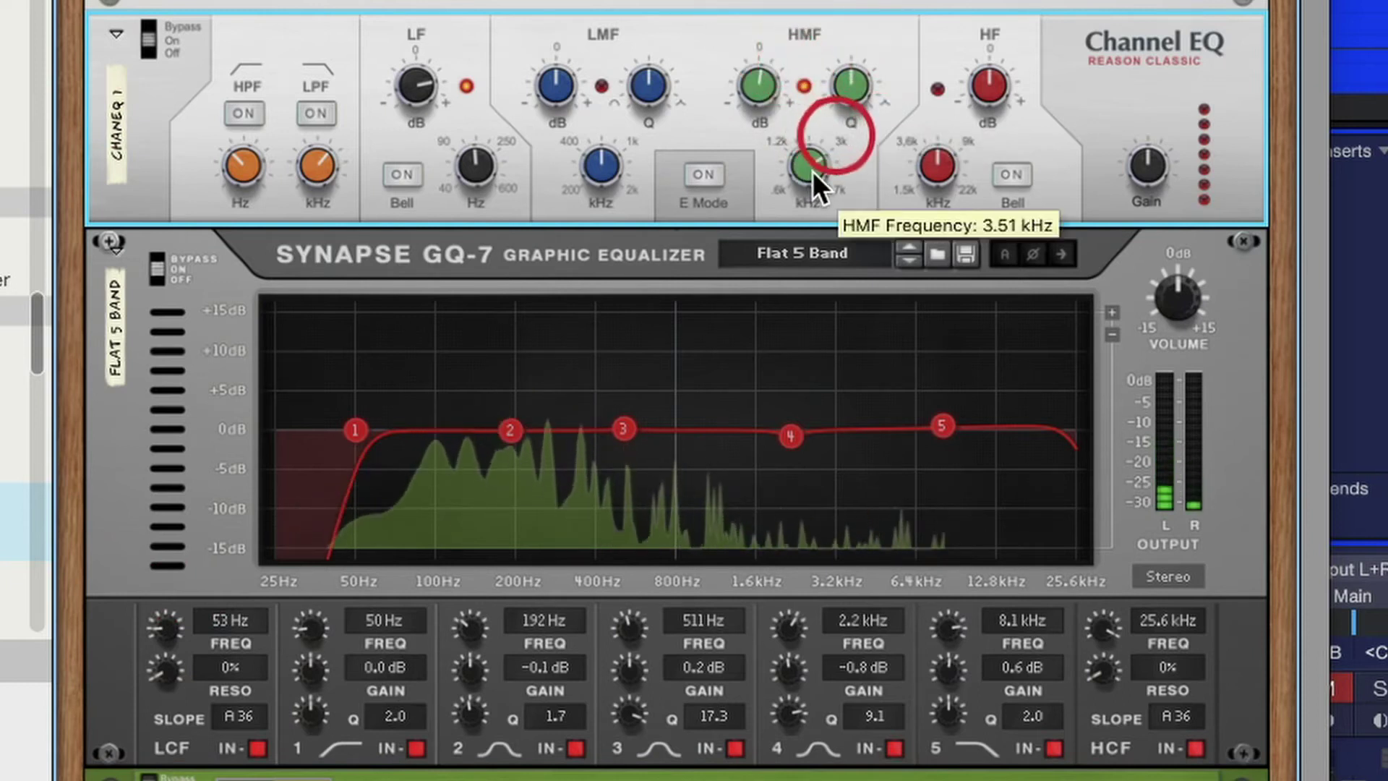
left_click_drag(813, 171, 814, 176)
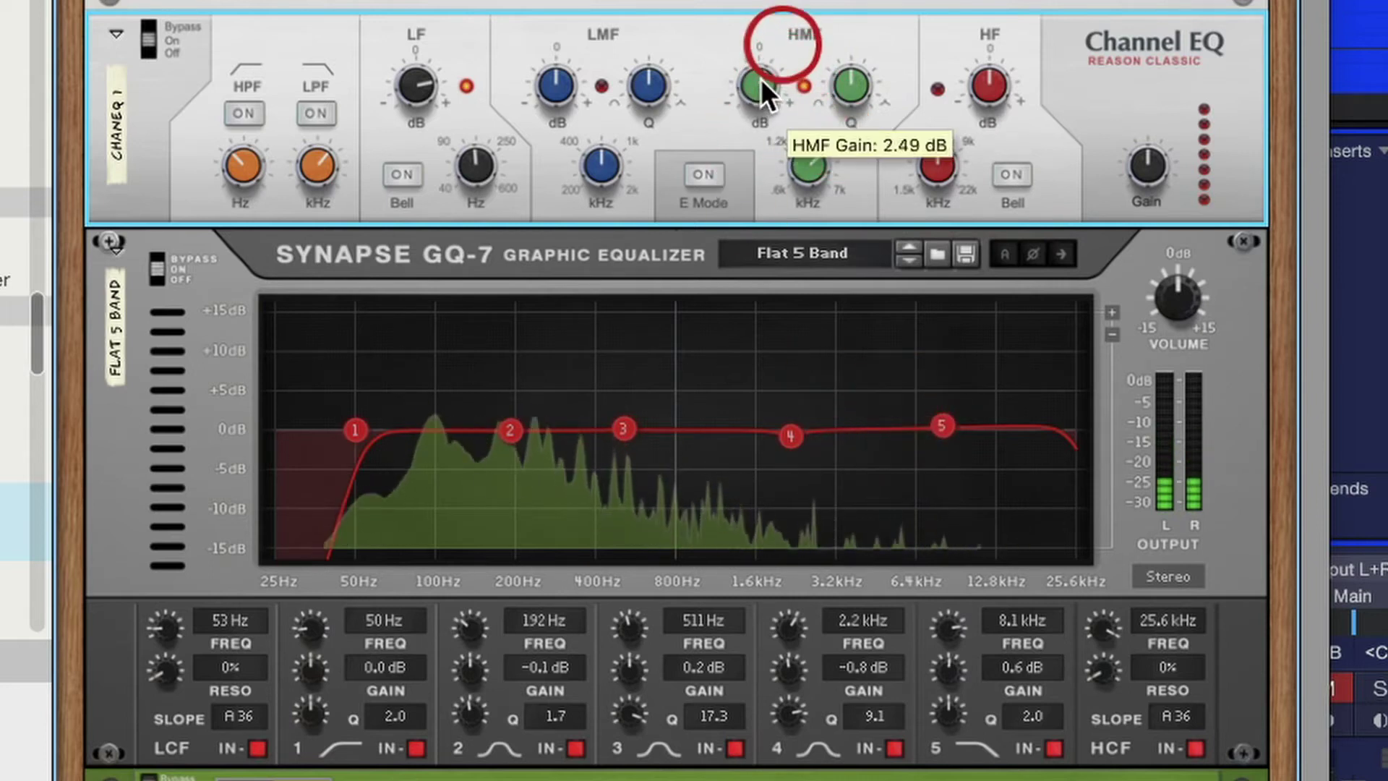
left_click_drag(760, 78, 760, 77)
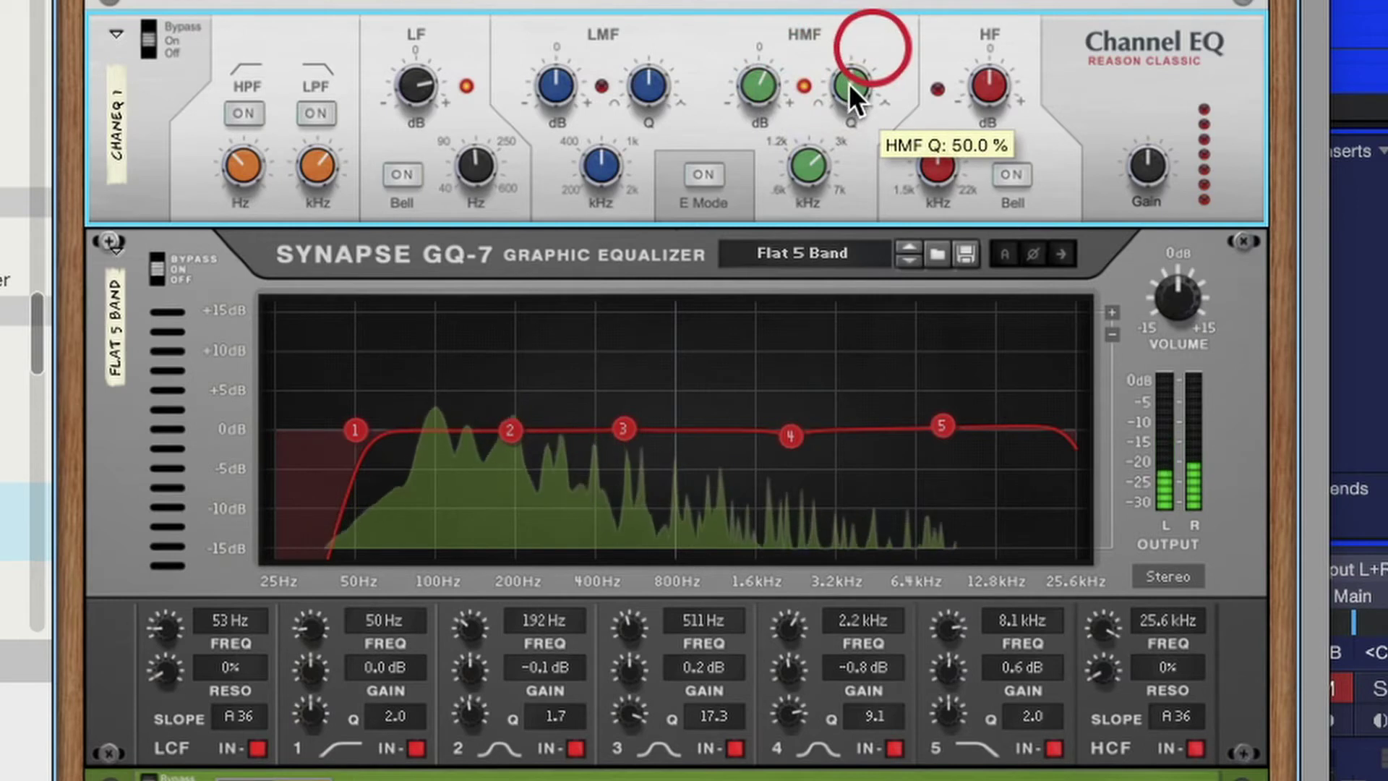
left_click_drag(849, 84, 845, 89)
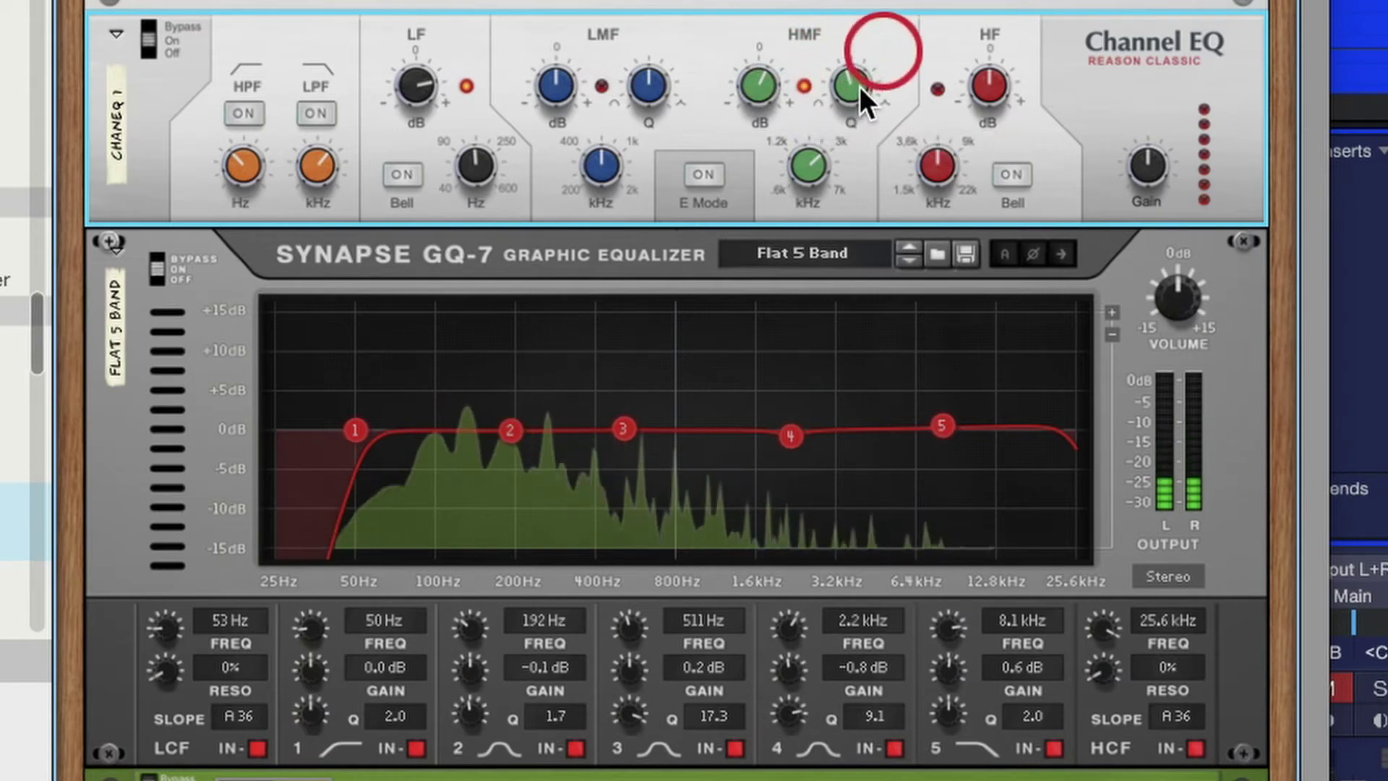
mouse_move(859, 85)
left_mouse_down()
mouse_move(873, 24)
mouse_move(870, 89)
left_mouse_up()
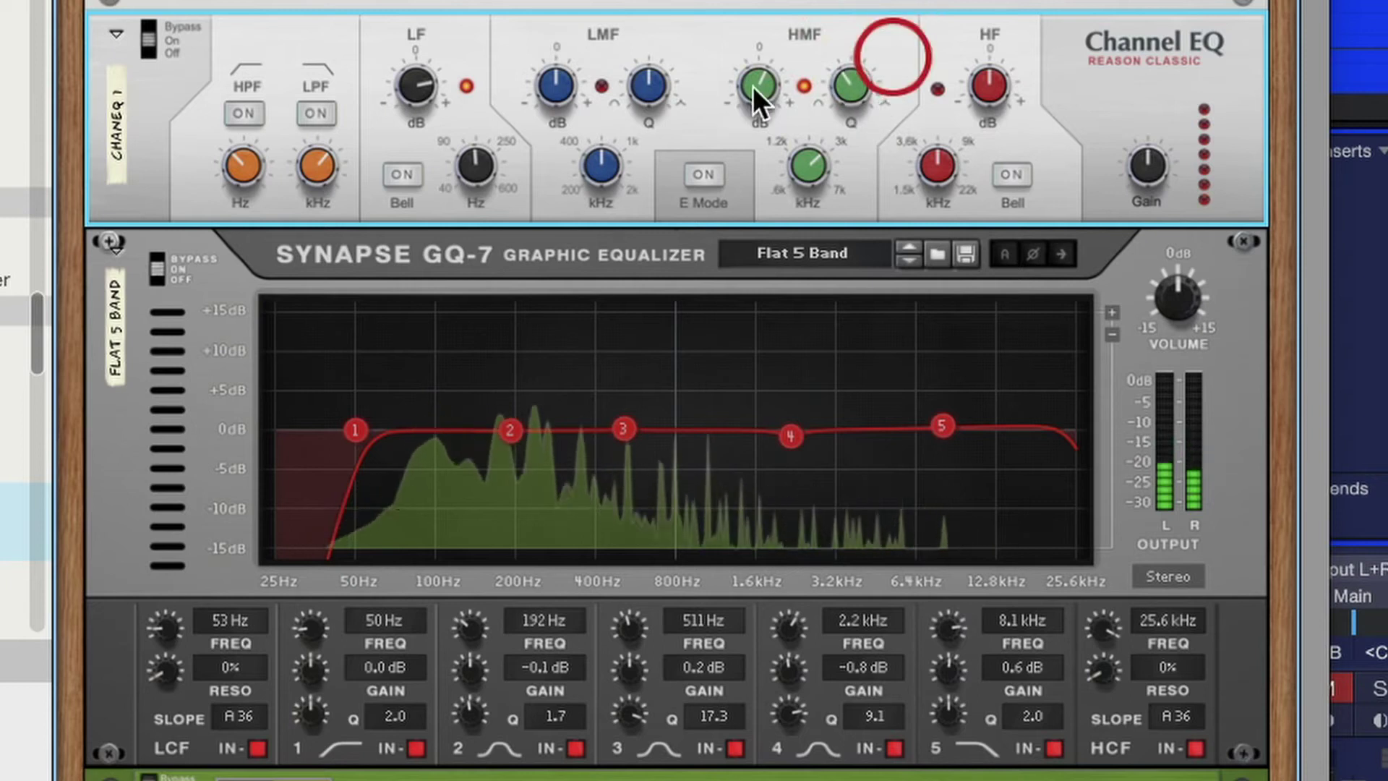
mouse_move(759, 75)
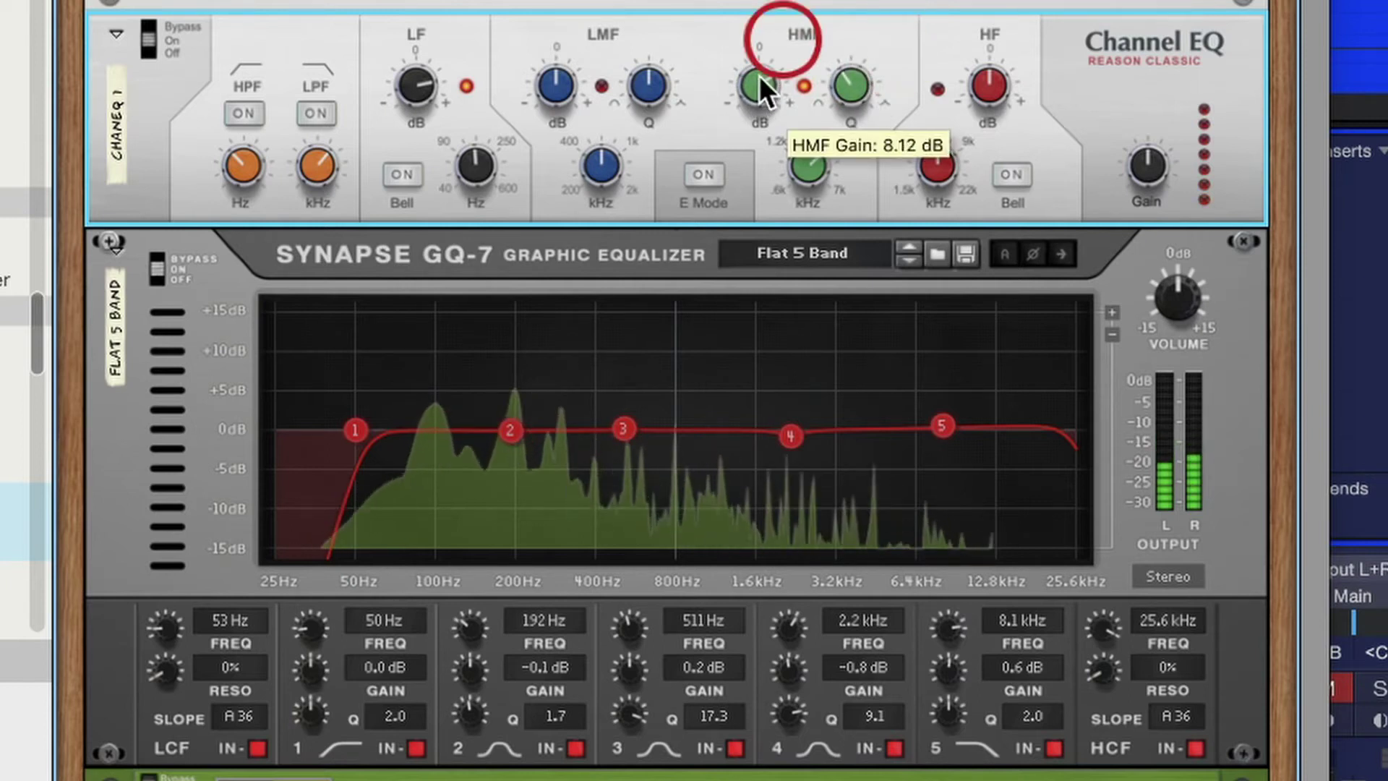
mouse_move(761, 76)
left_mouse_down()
mouse_move(762, 43)
mouse_move(752, 89)
left_mouse_up()
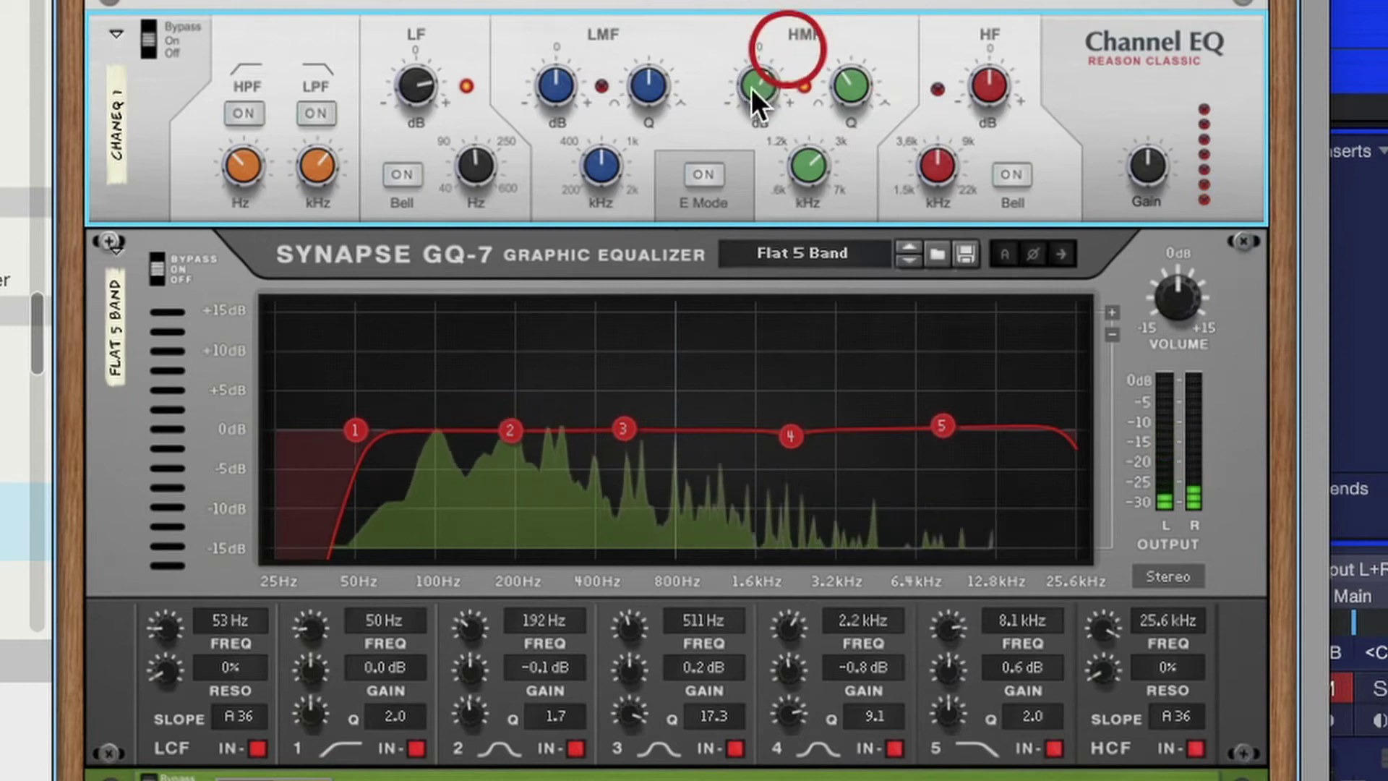
- Bypass the Channel EQ and move the GQ-7's Band 5 to 3.7 kHz with a gain of 0.6 dB
left_click(150, 32)
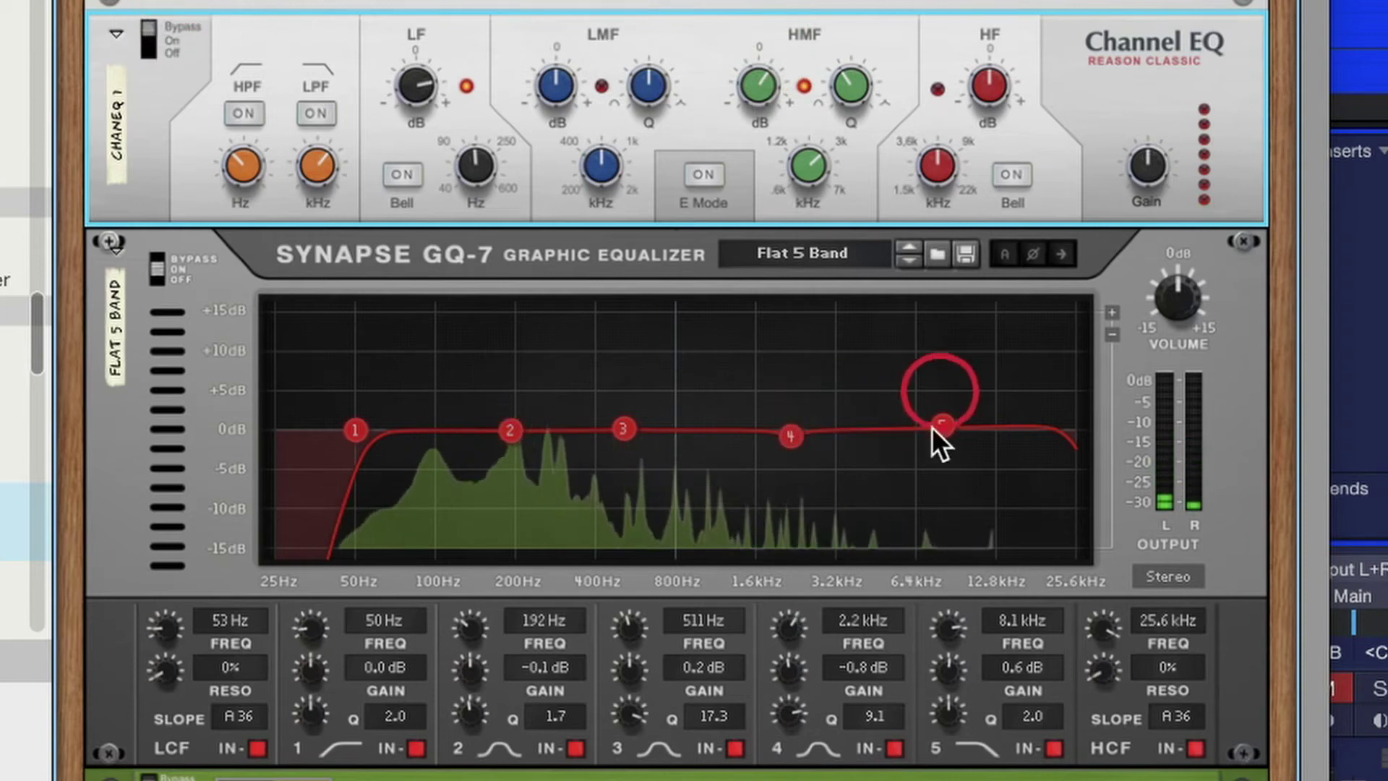
left_click_drag(939, 426, 820, 428)
left_click_drag(830, 406, 851, 396)
left_click(959, 667)
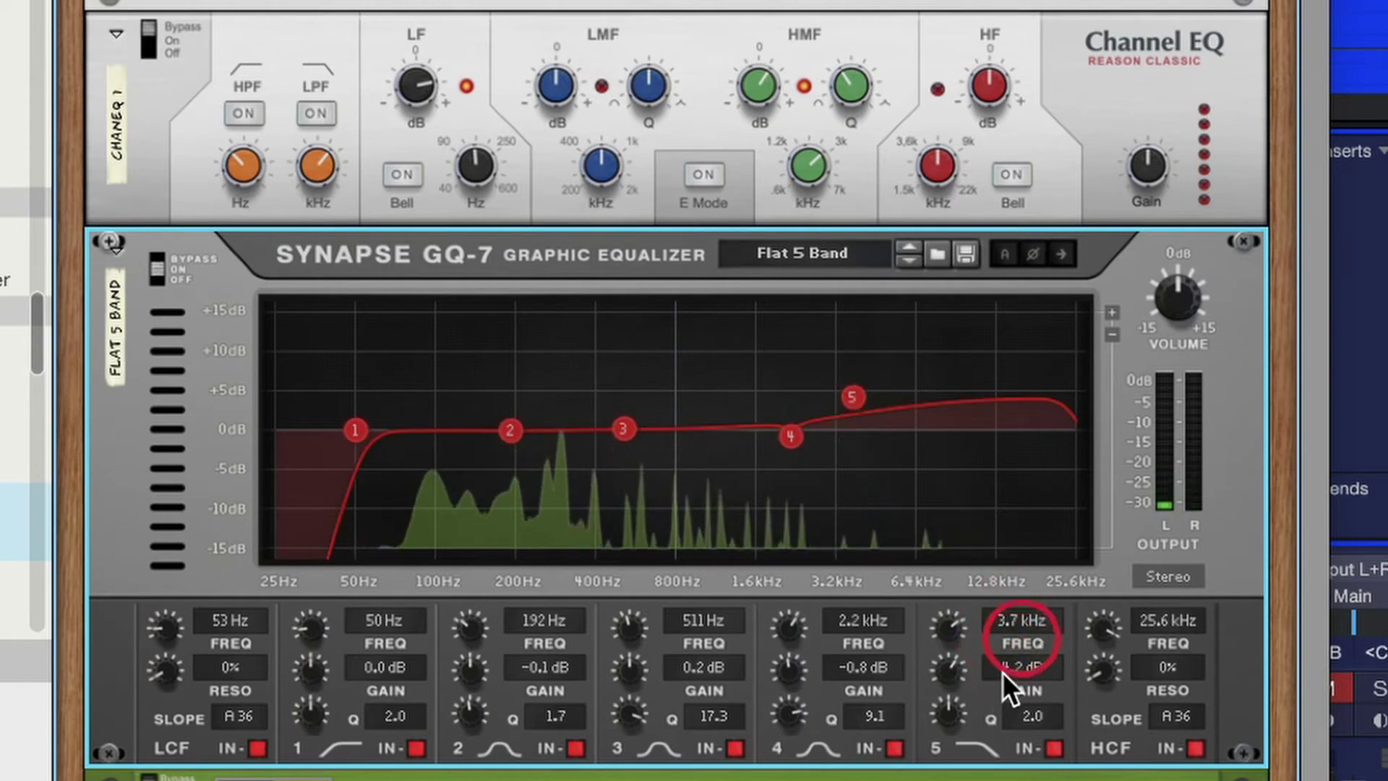
left_click_drag(853, 395, 853, 424)
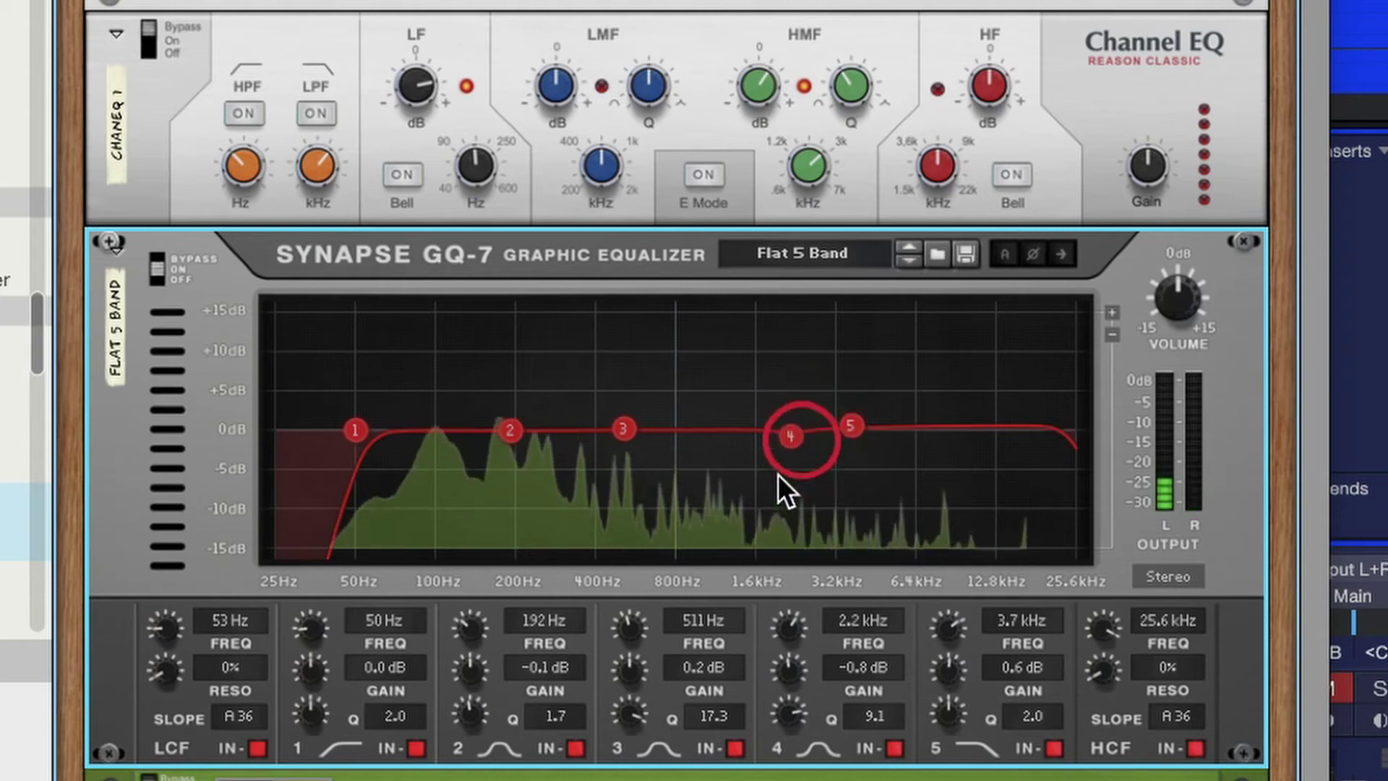
- Narrow the GQ-7's Band 4 to a Q of 18.6, sweep it as a boost, and set it to -6.3 dB at 2.2 kHz
left_click_drag(792, 437, 783, 358)
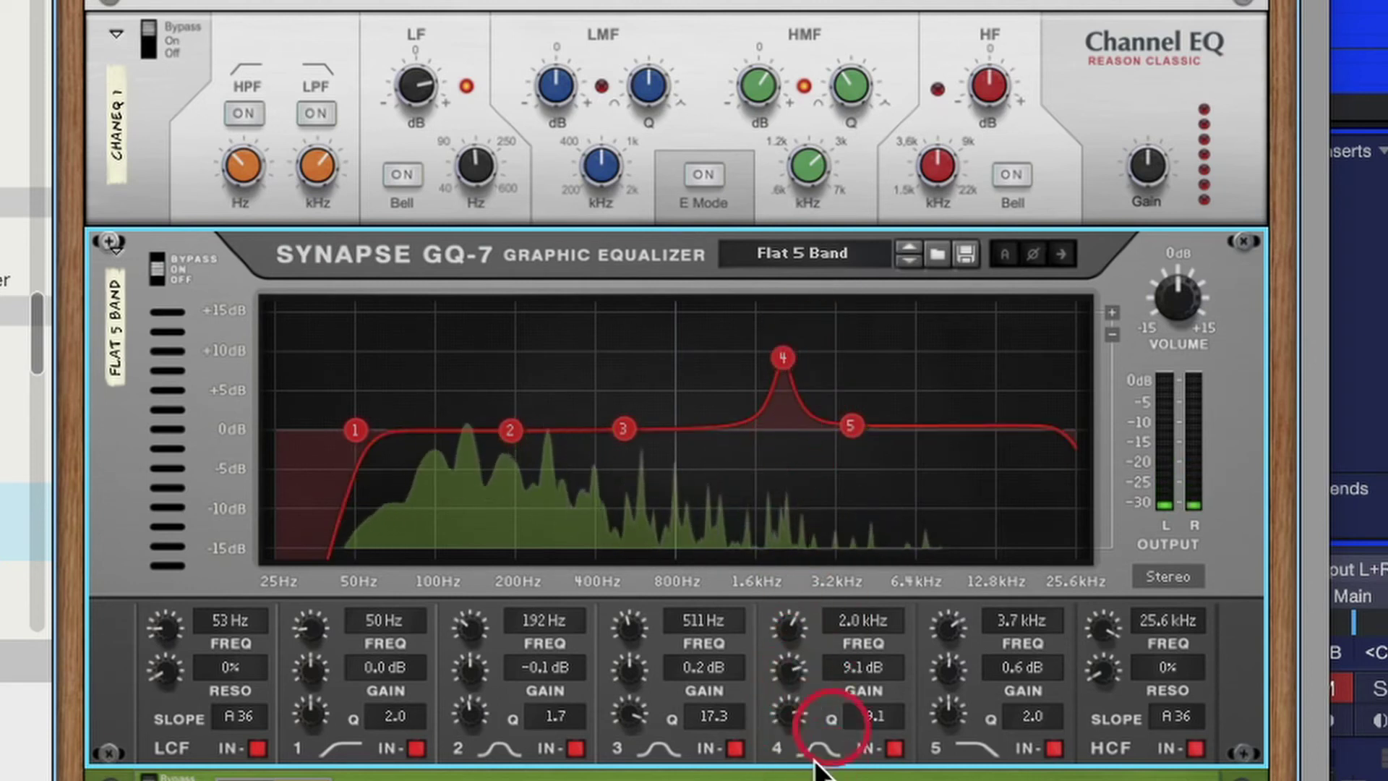
mouse_move(789, 713)
left_mouse_down()
mouse_move(794, 738)
mouse_move(796, 697)
left_mouse_up()
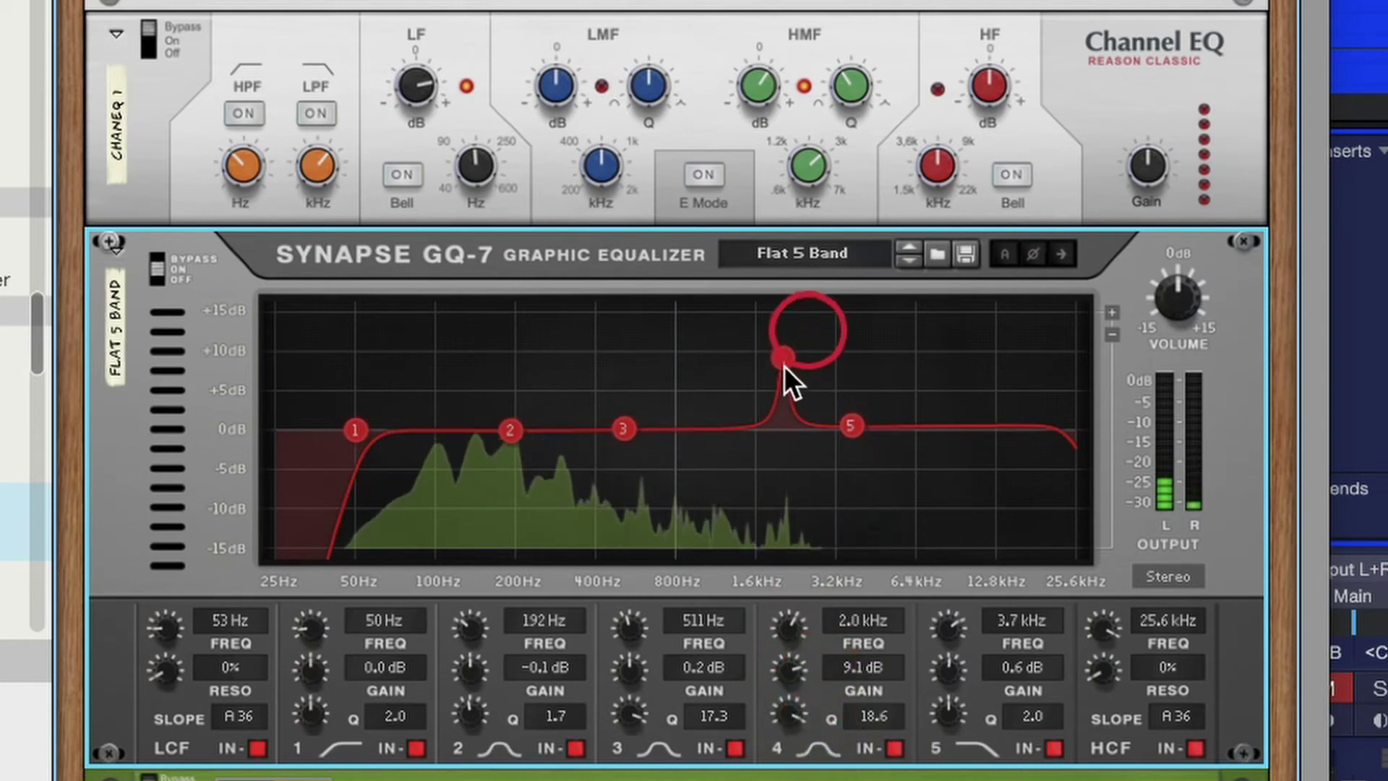
left_click_drag(784, 623, 826, 623)
left_click_drag(794, 356, 788, 360)
left_click_drag(797, 663, 803, 713)
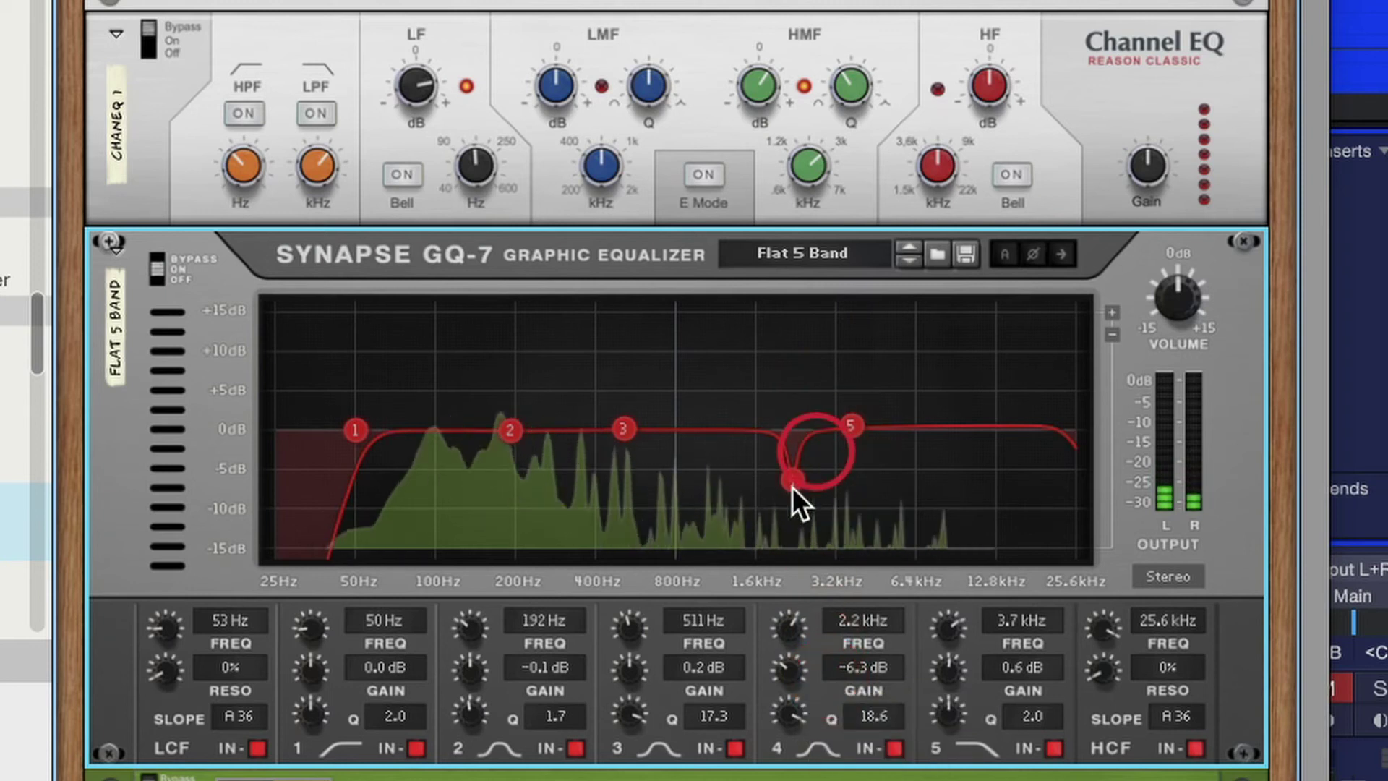
- Set the GQ-7's Band 5 to 2.4 dB at 6.9 kHz and lower the high-cut filter (HCF) to 16.6 kHz
left_click_drag(850, 425, 922, 410)
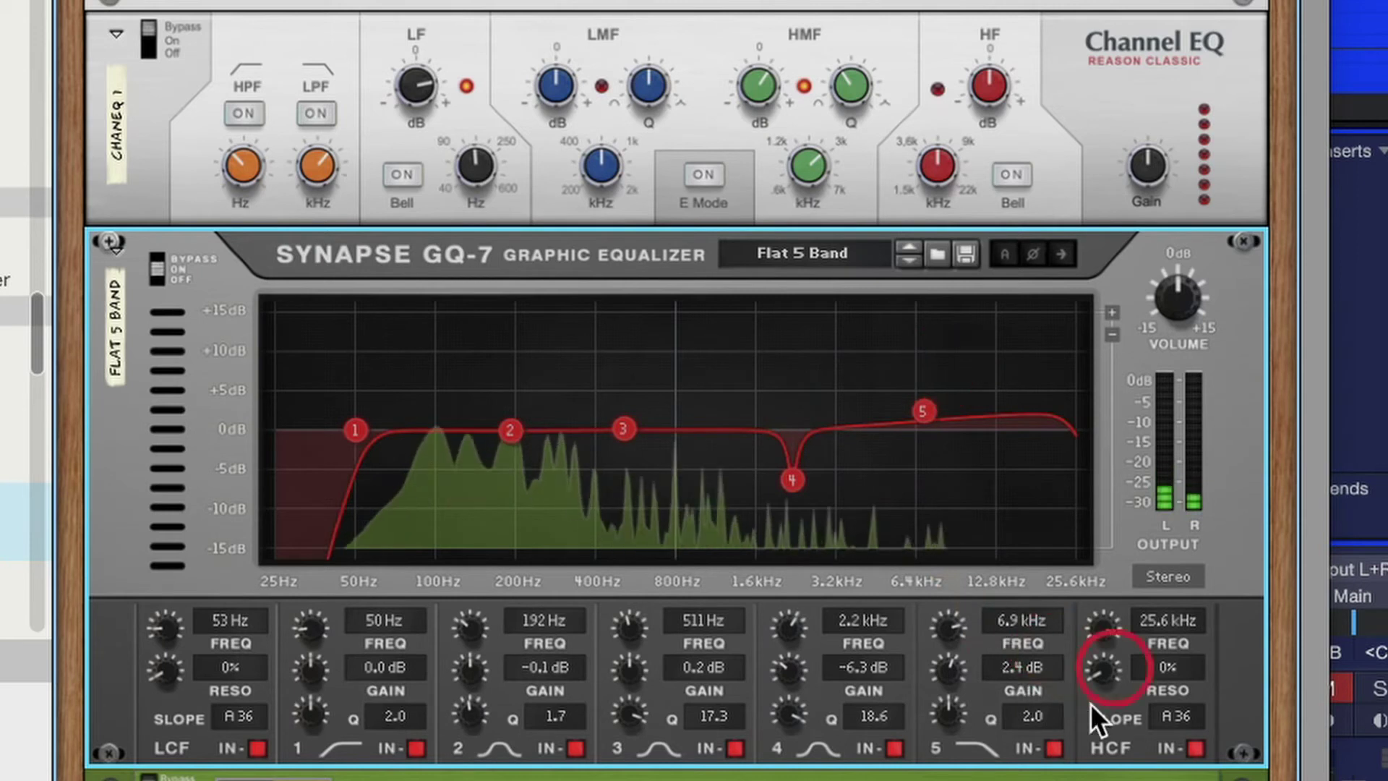
left_click_drag(1101, 635, 1103, 639)
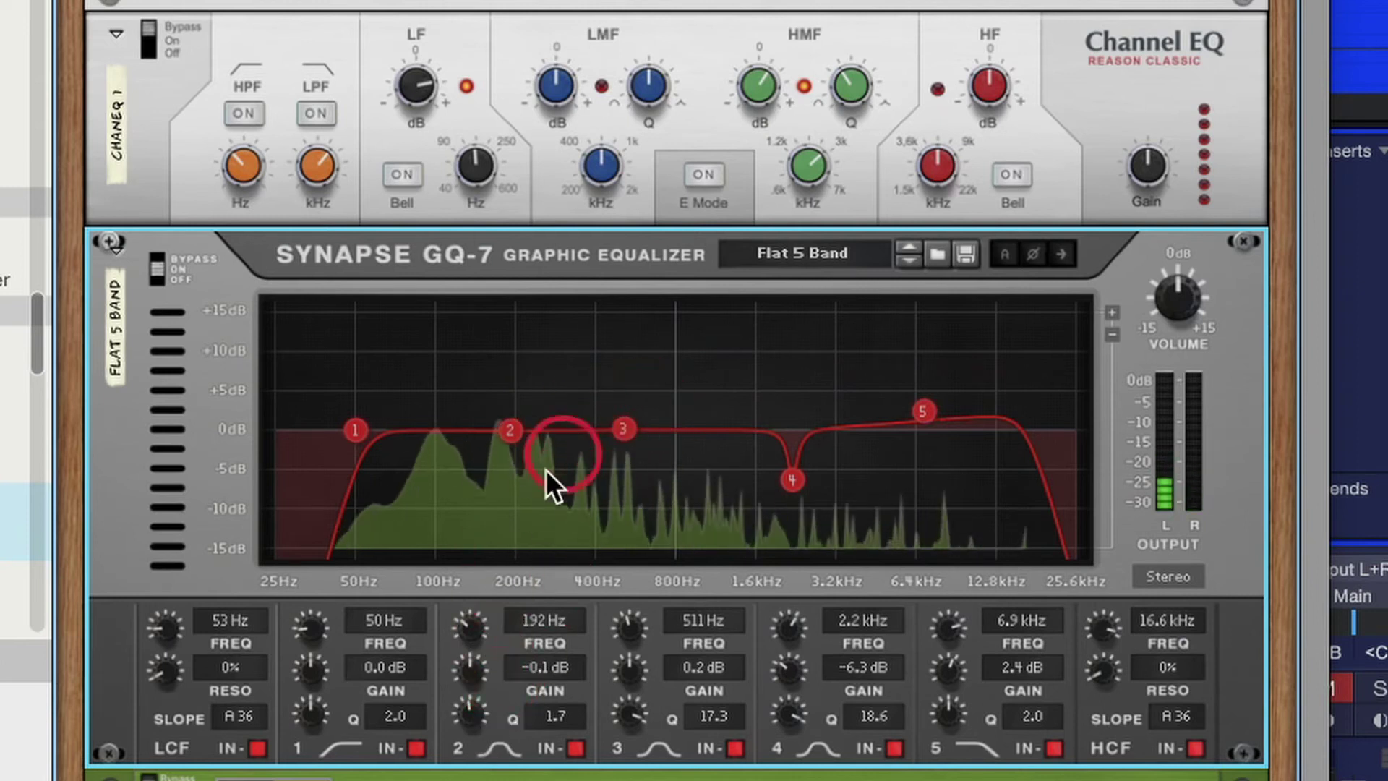
- Boost the GQ-7's Band 2 by 1.9 dB at 165 Hz and cut Band 3 by 3.2 dB at 405 Hz with a Q of 3.8
mouse_move(510, 430)
left_mouse_down()
mouse_move(483, 423)
mouse_move(485, 403)
mouse_move(499, 414)
left_mouse_up()
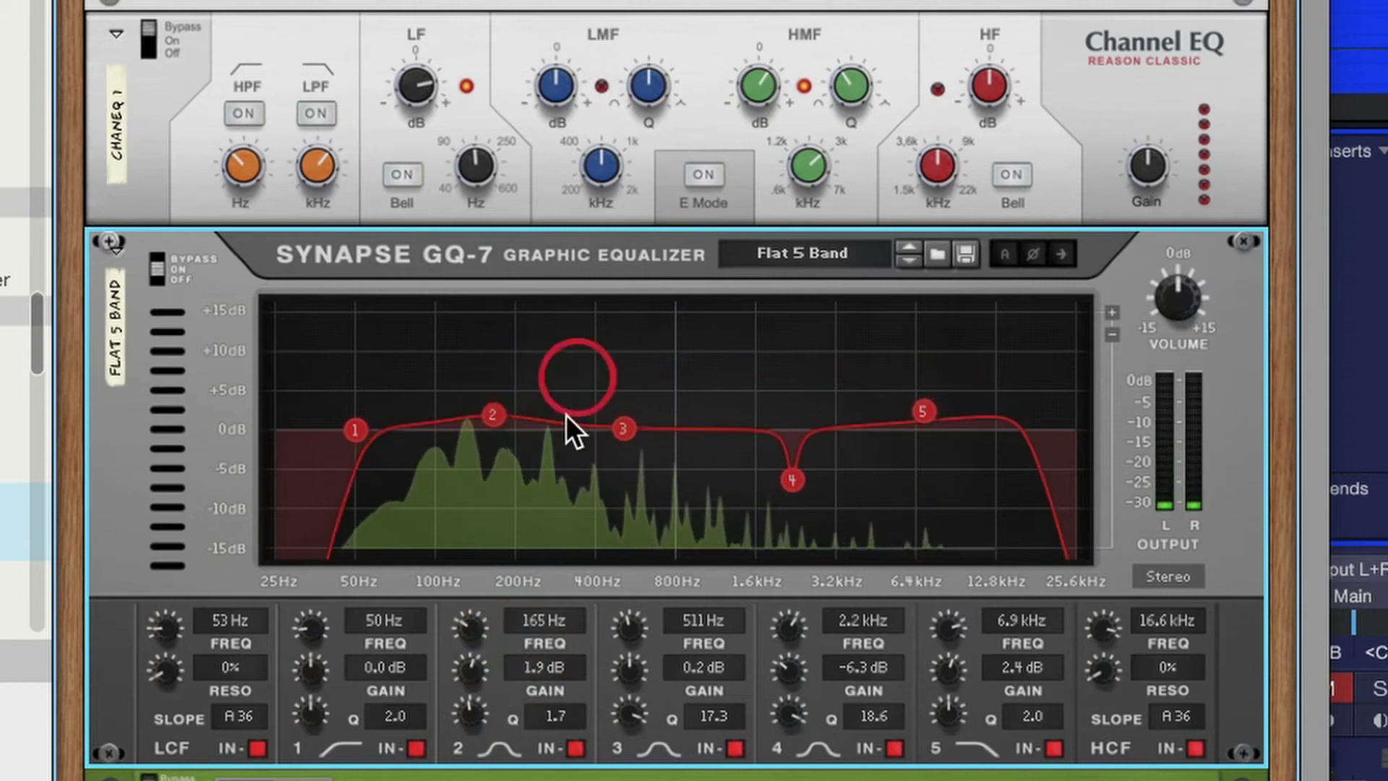
left_click_drag(625, 424, 597, 449)
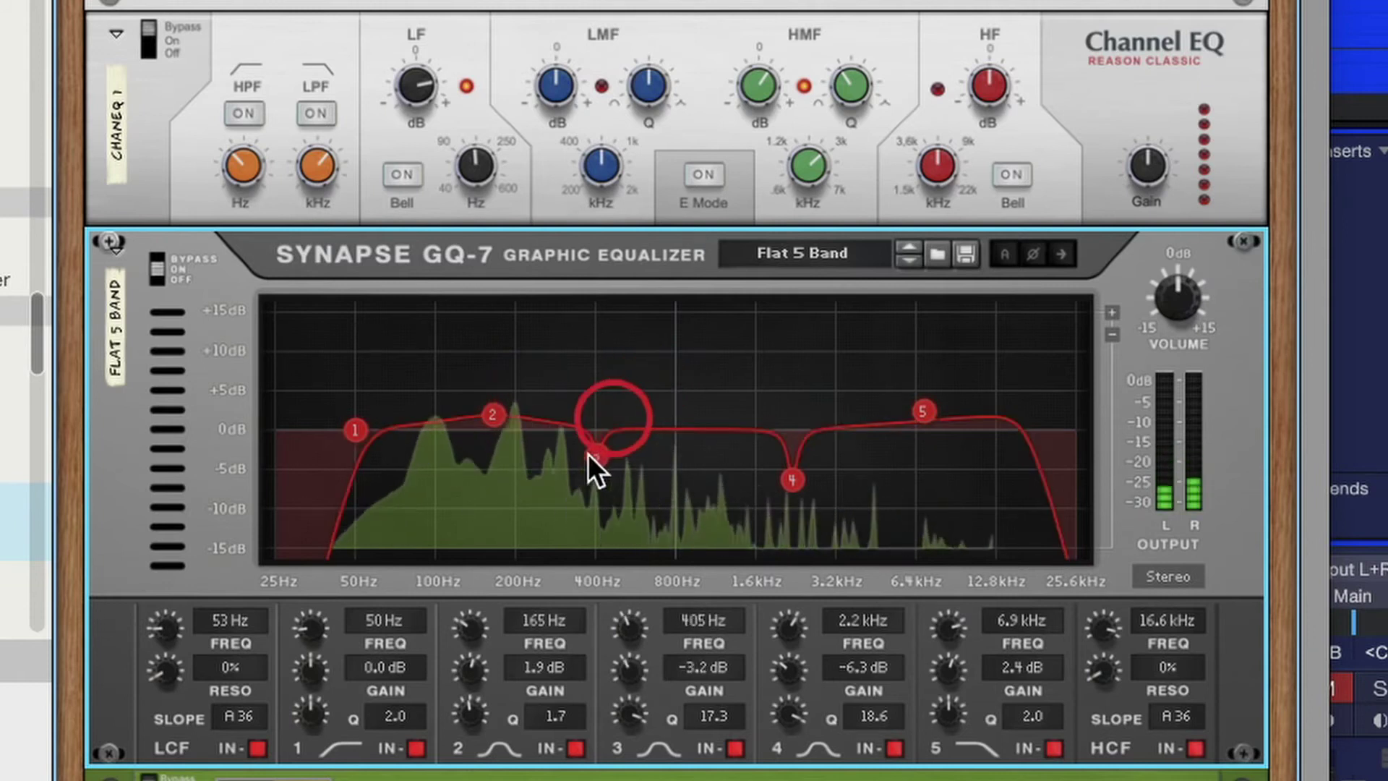
left_click_drag(623, 705, 640, 738)
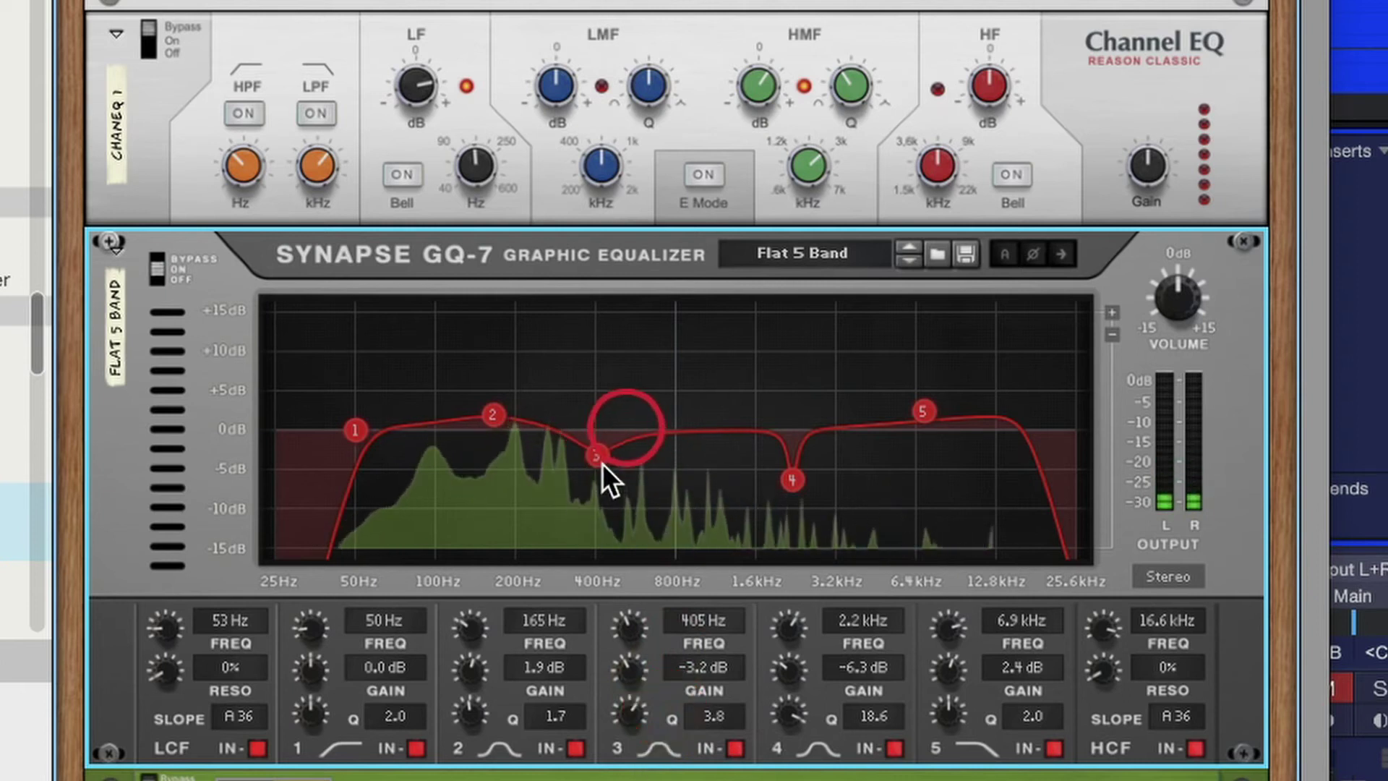
left_click(155, 270)
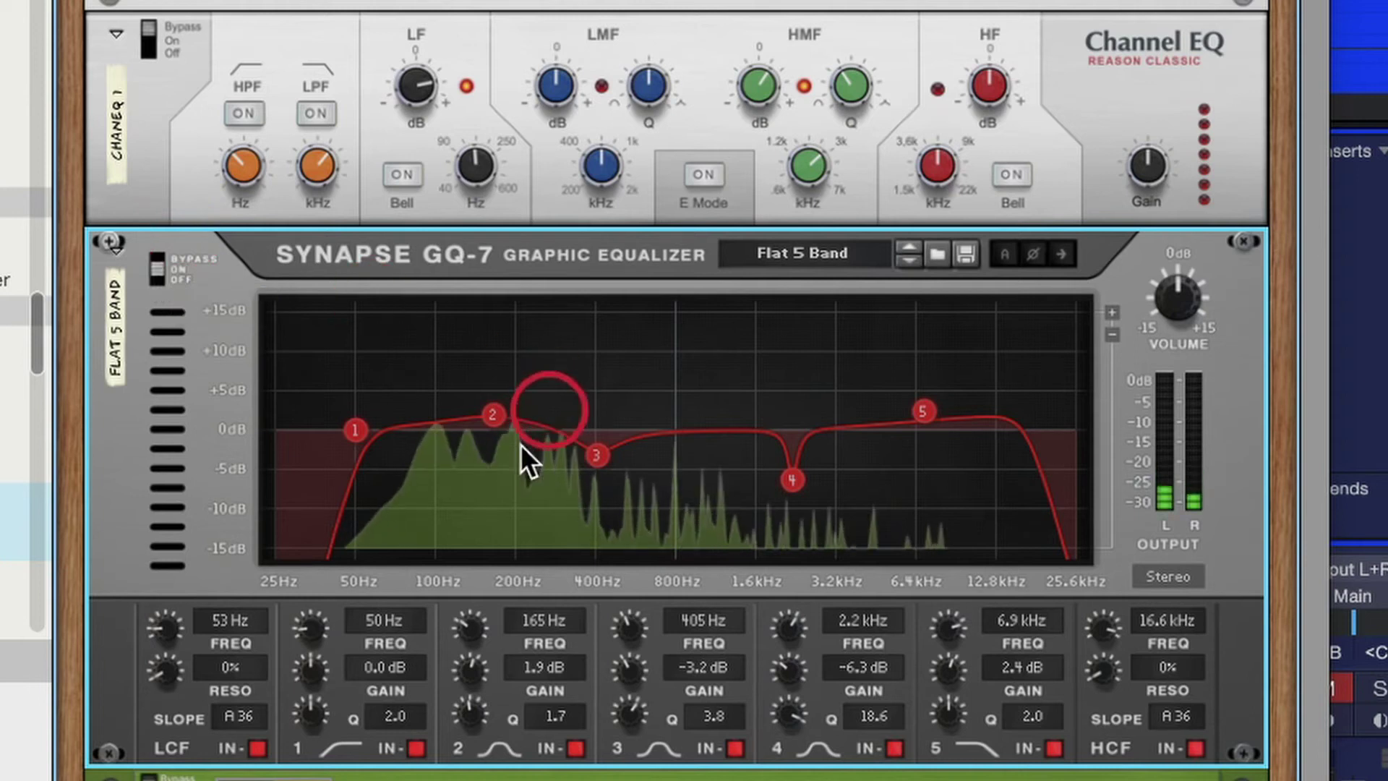
- Fine-tune the GQ-7 by ear, setting Band 2 to 2.3 dB at 135 Hz and Band 5 to 2.5 dB at 3.7 kHz
mouse_move(492, 414)
left_mouse_down()
mouse_move(480, 316)
mouse_move(478, 402)
left_mouse_up()
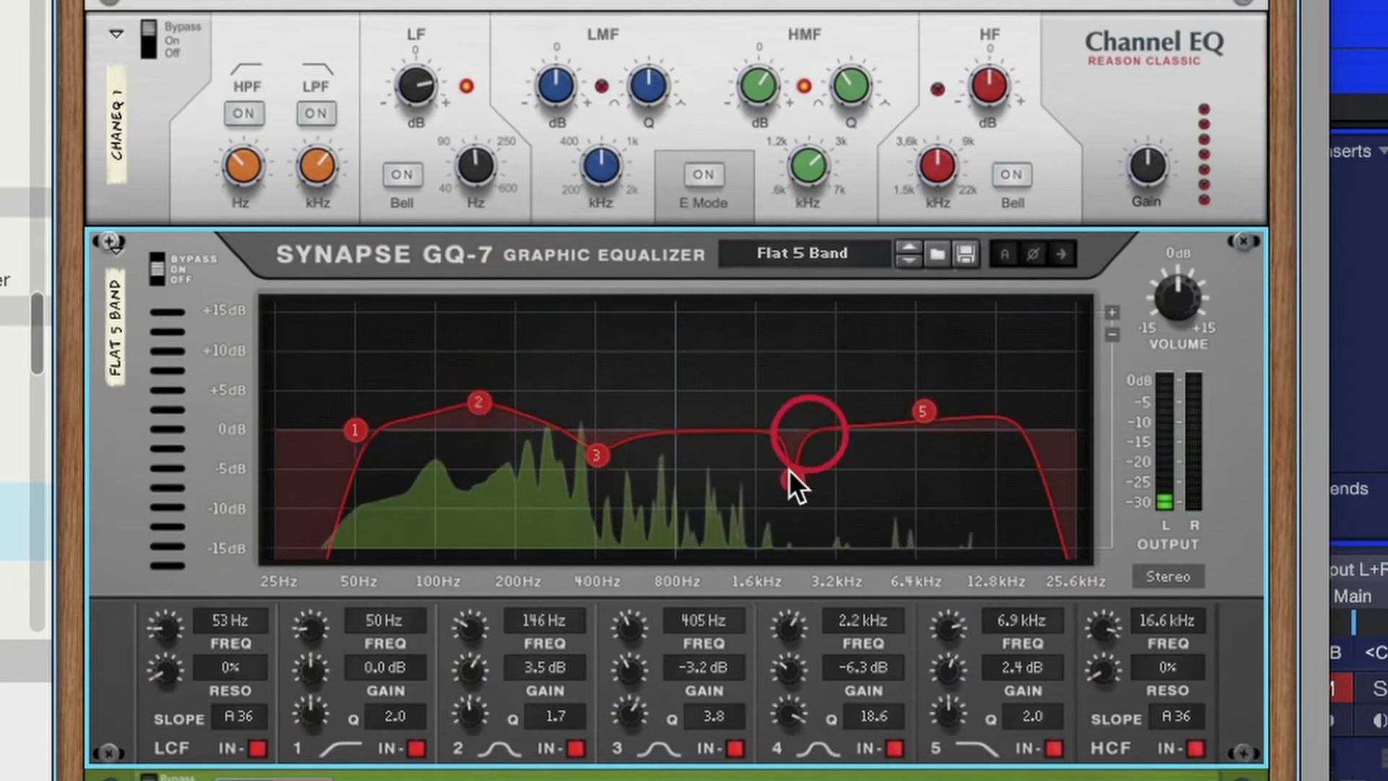
left_click_drag(933, 411, 883, 406)
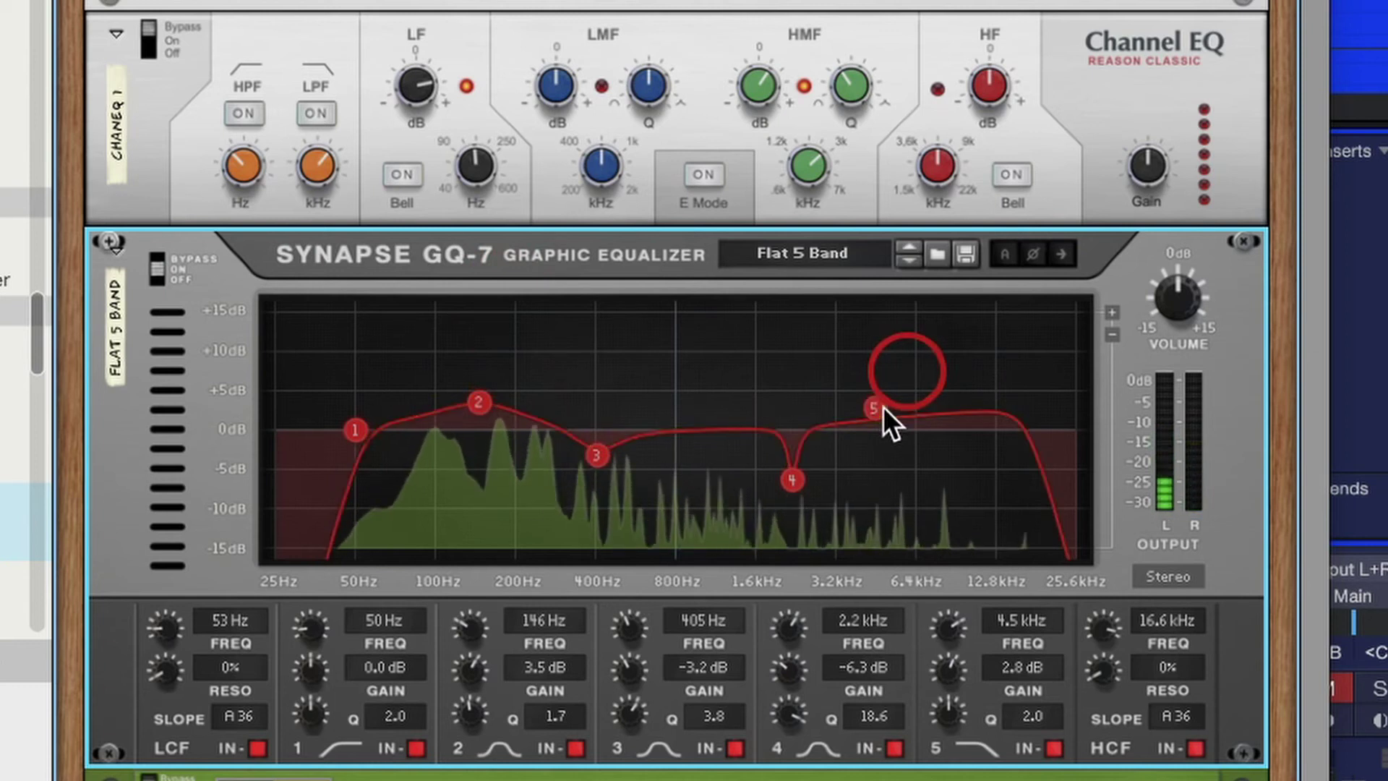
left_click_drag(475, 413, 466, 423)
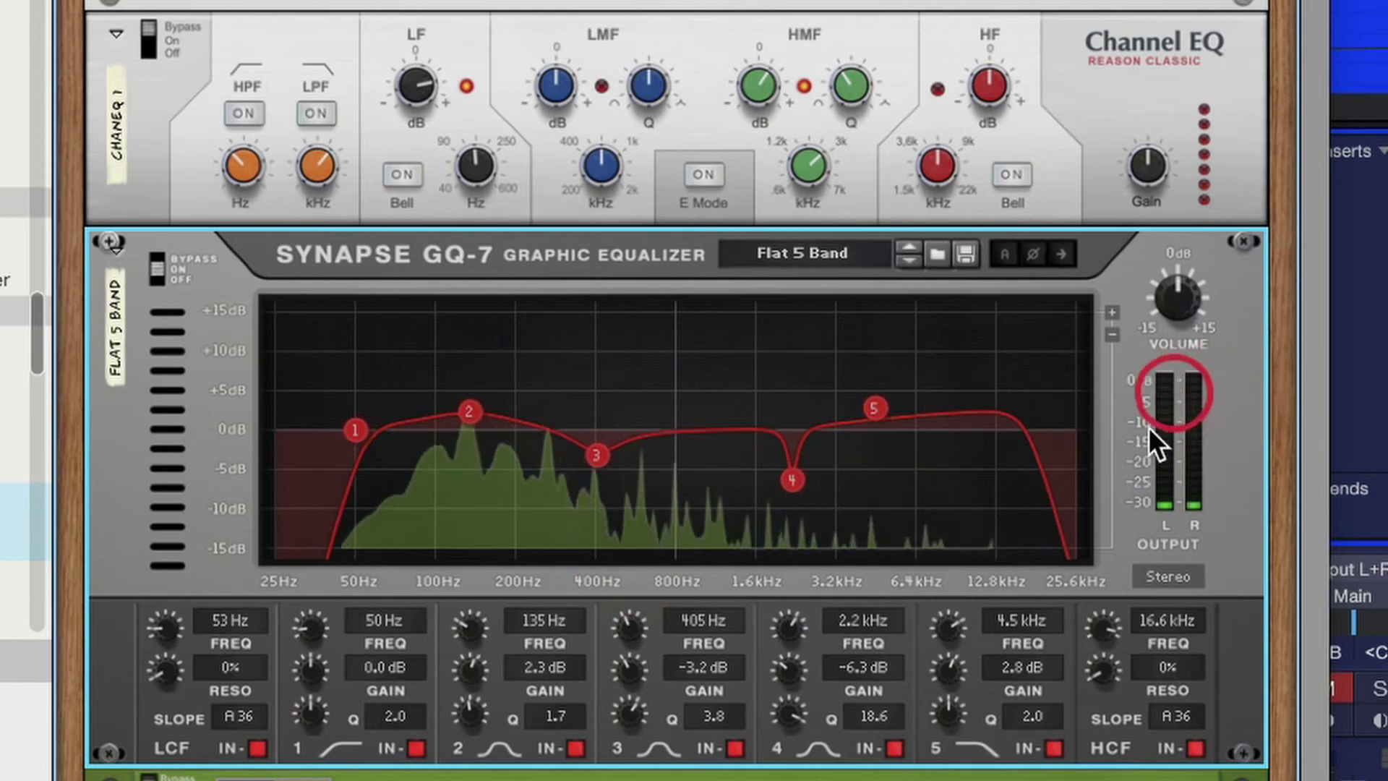
left_click_drag(875, 407, 834, 288)
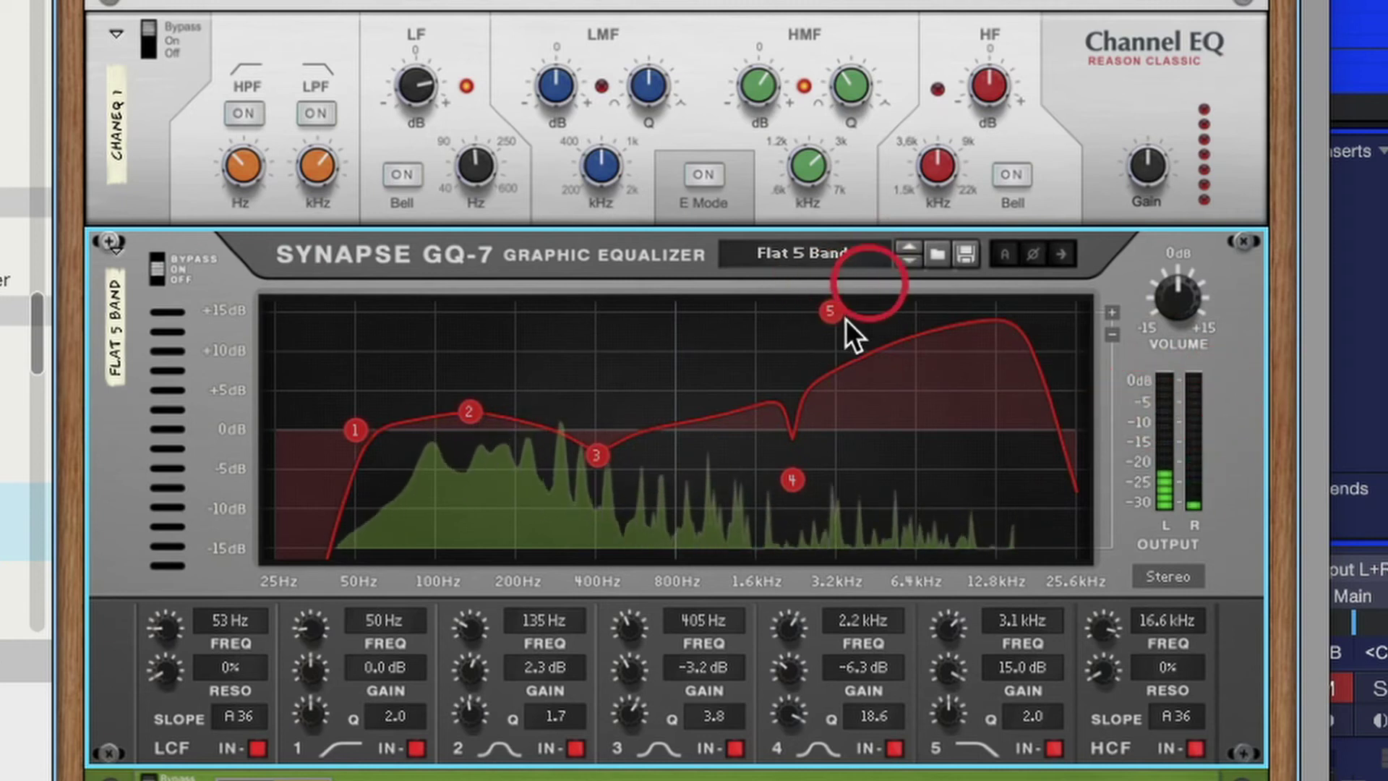
left_click_drag(831, 310, 853, 410)
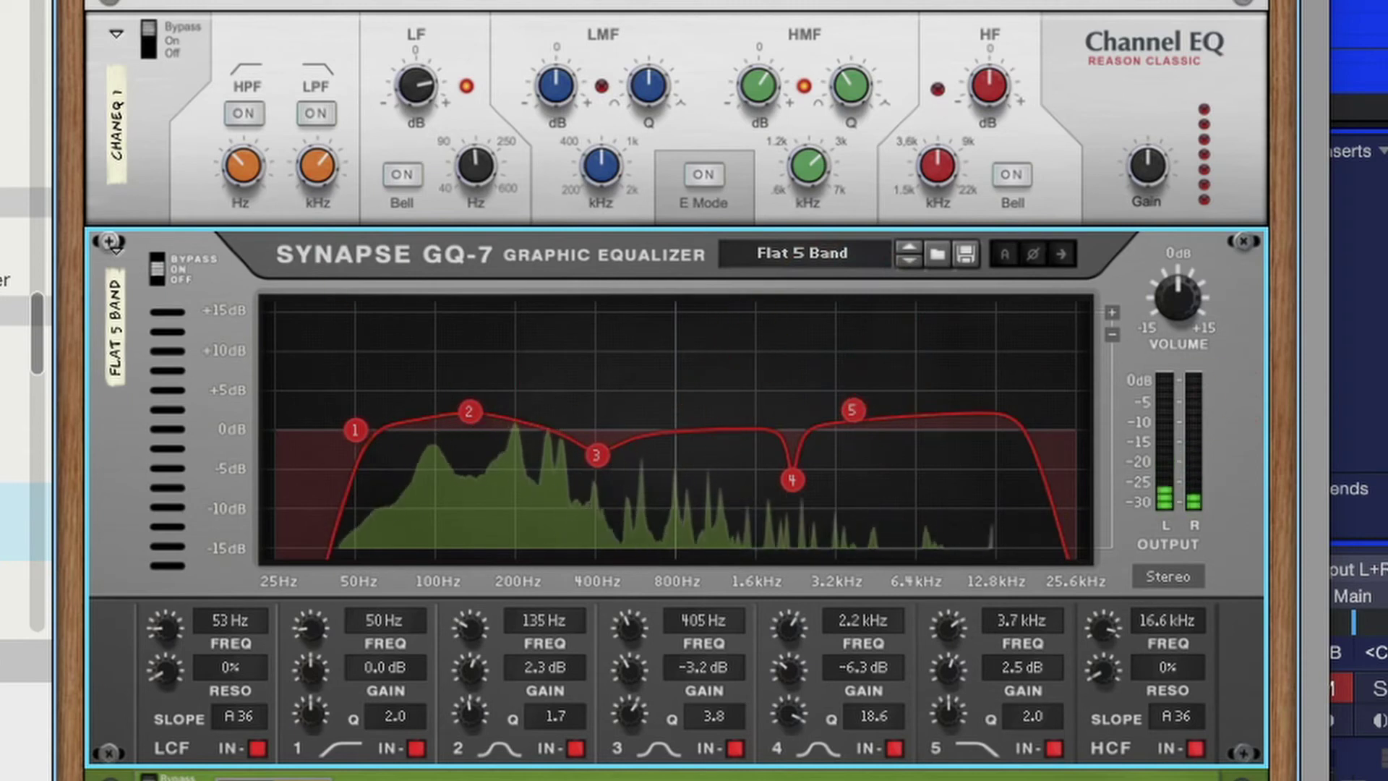
- Turn on the FRG-4RE compressor beneath the GQ-7 and look over its controls
left_click(31, 567)
left_click(150, 779)
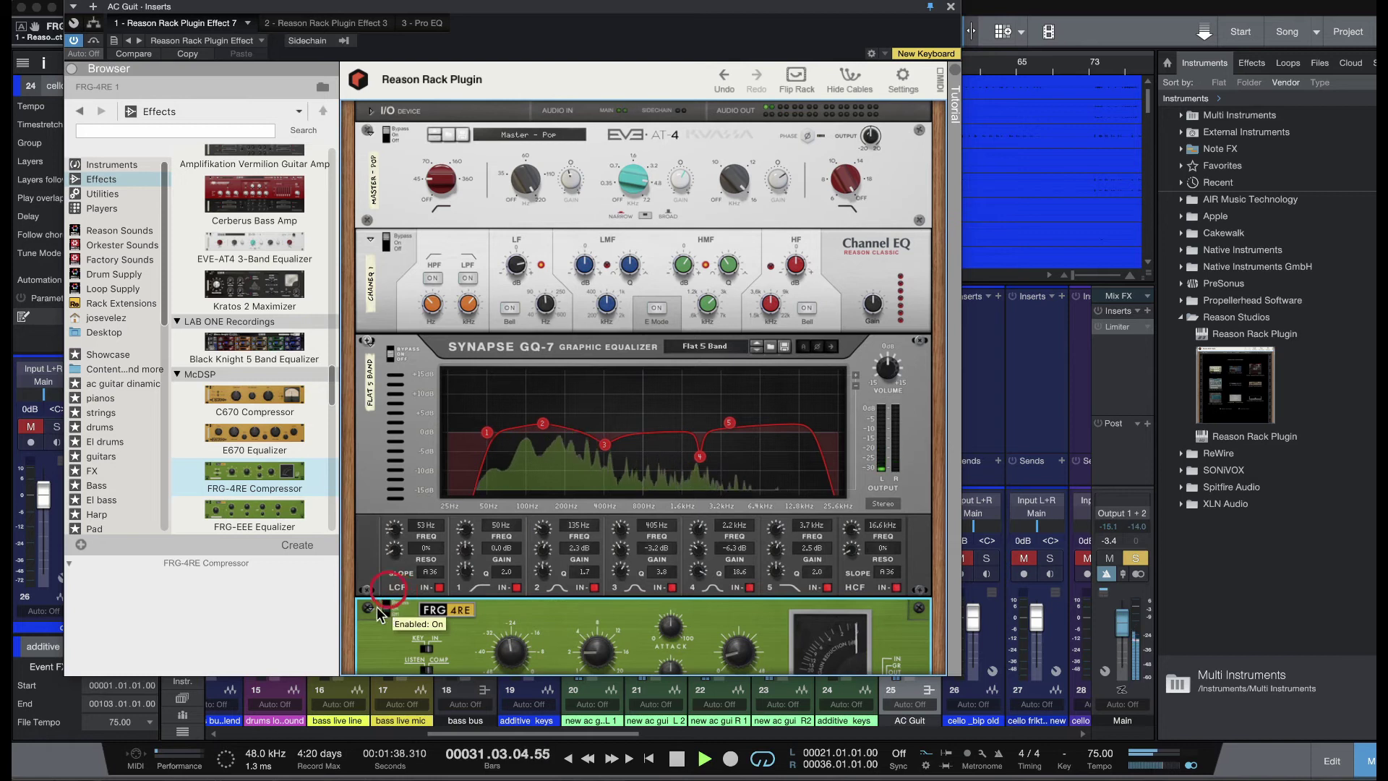
scroll(642, 573, "down", 5)
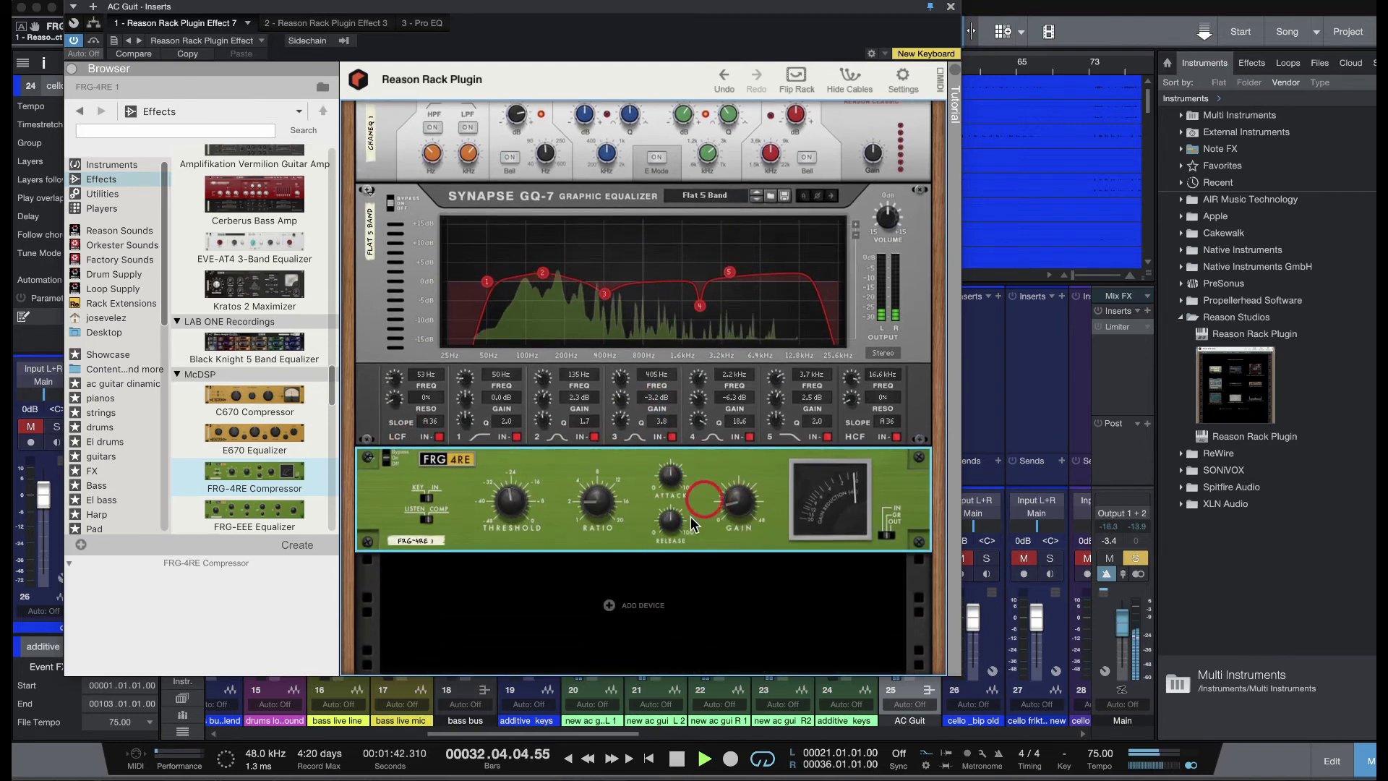
scroll(689, 519, "up", 5)
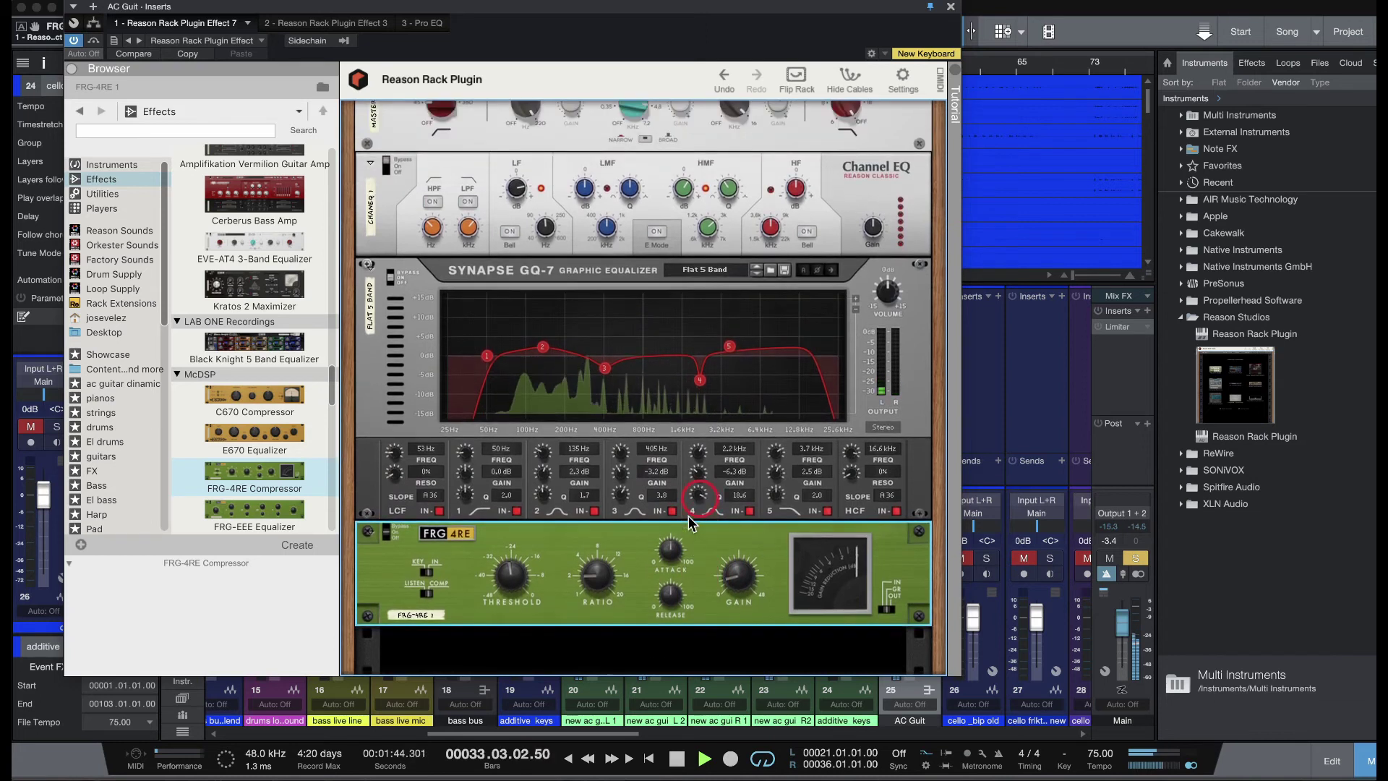
- Close the AC Guit plug-in window and switch the solo from the AC Guit bus to additive keys track 19
left_click(948, 8)
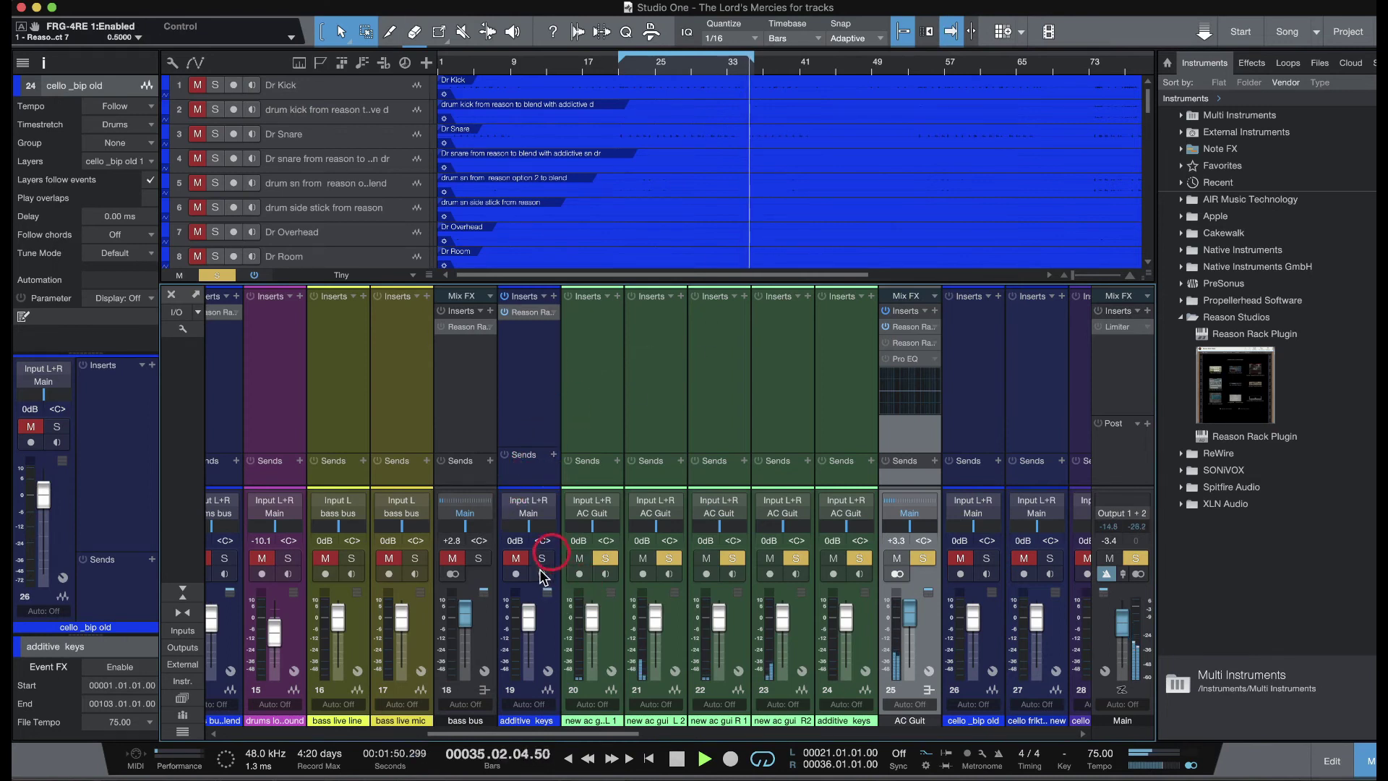
left_click(917, 558)
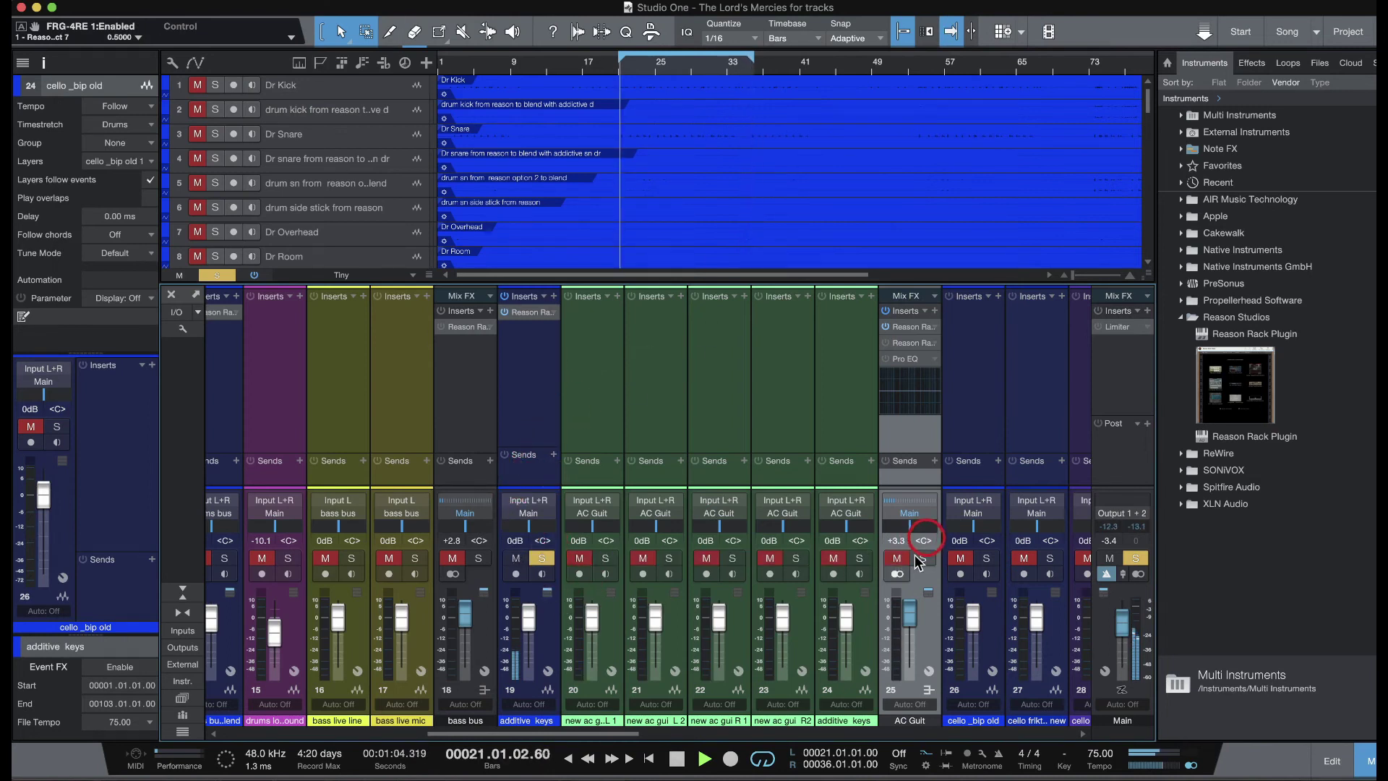
- Open the Reason Rack Plugin on the additive keys track, reset the Channel EQ's HMF gain to 0 dB and raise it slightly
left_click(519, 315)
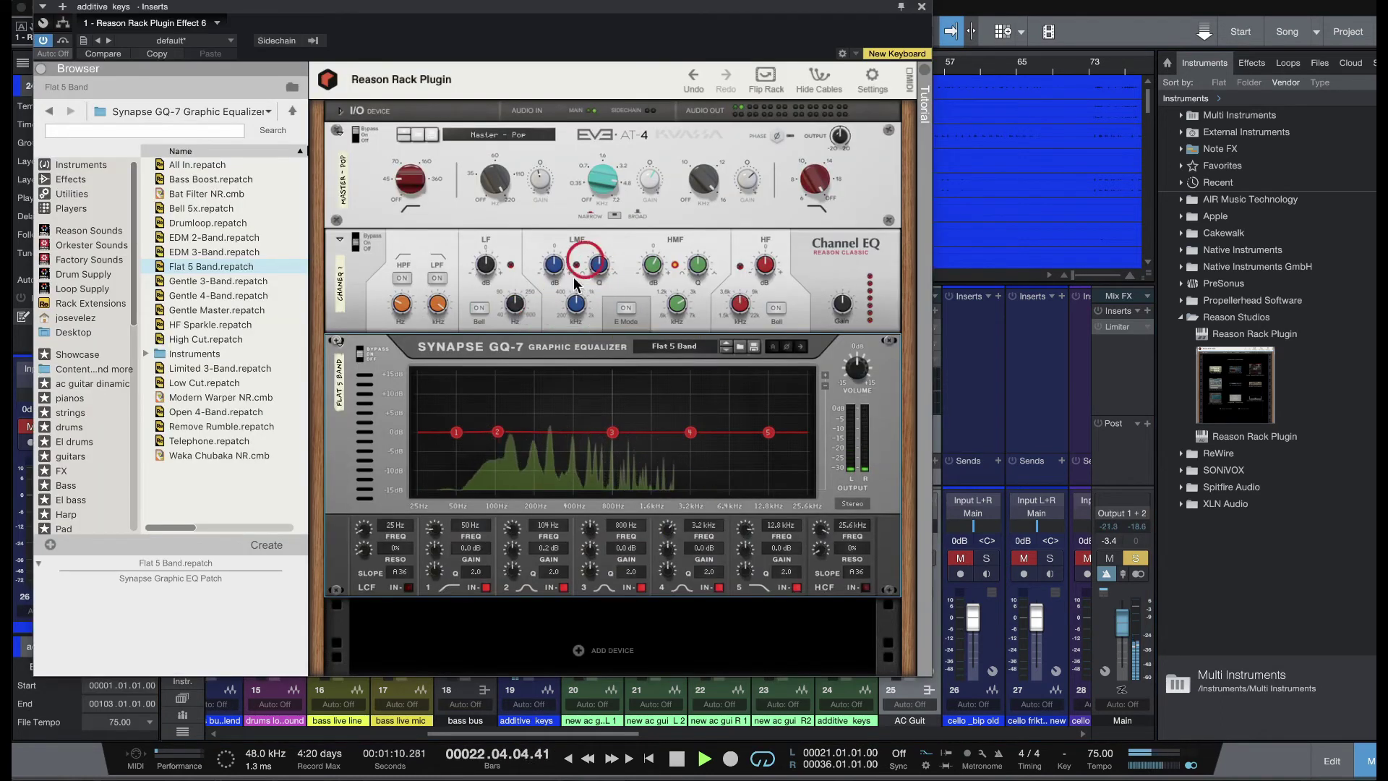
left_click(649, 277)
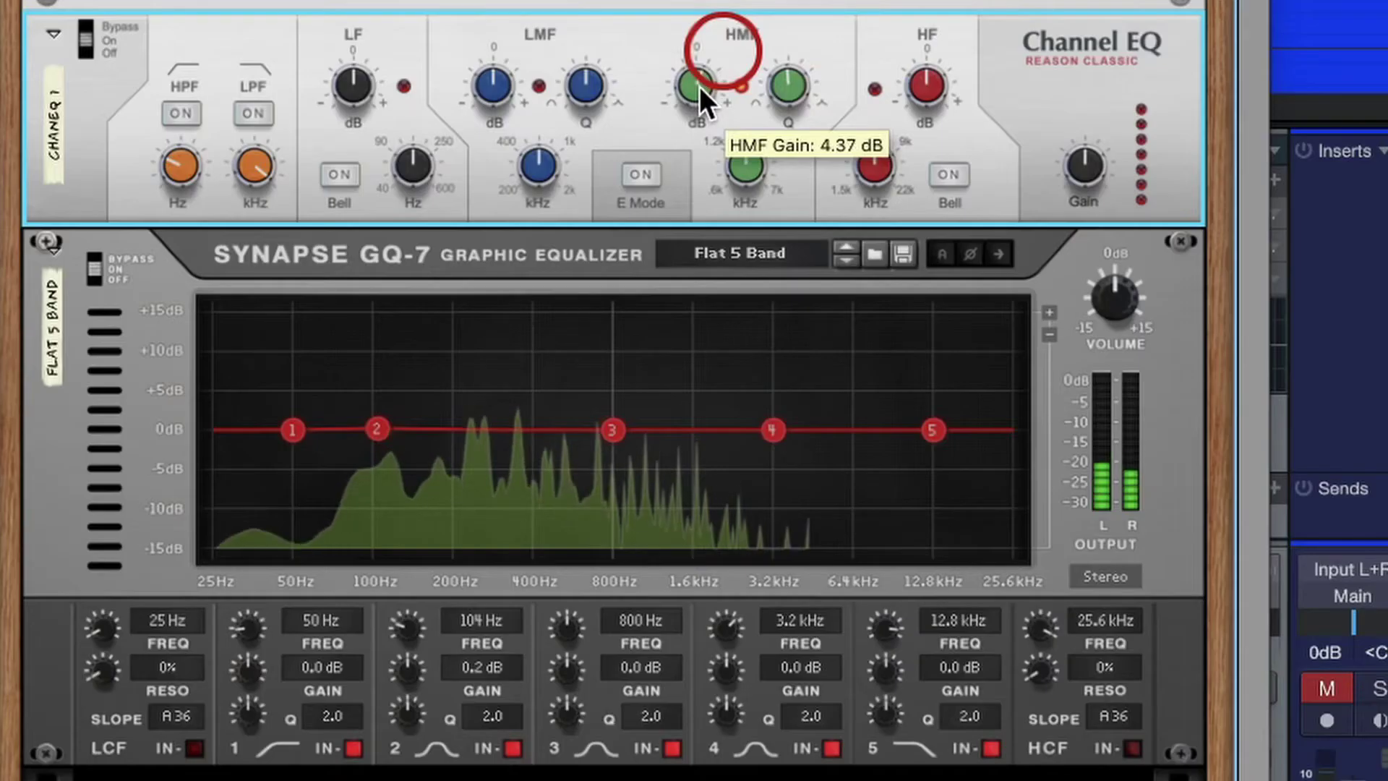
left_click(654, 267, "ctrl")
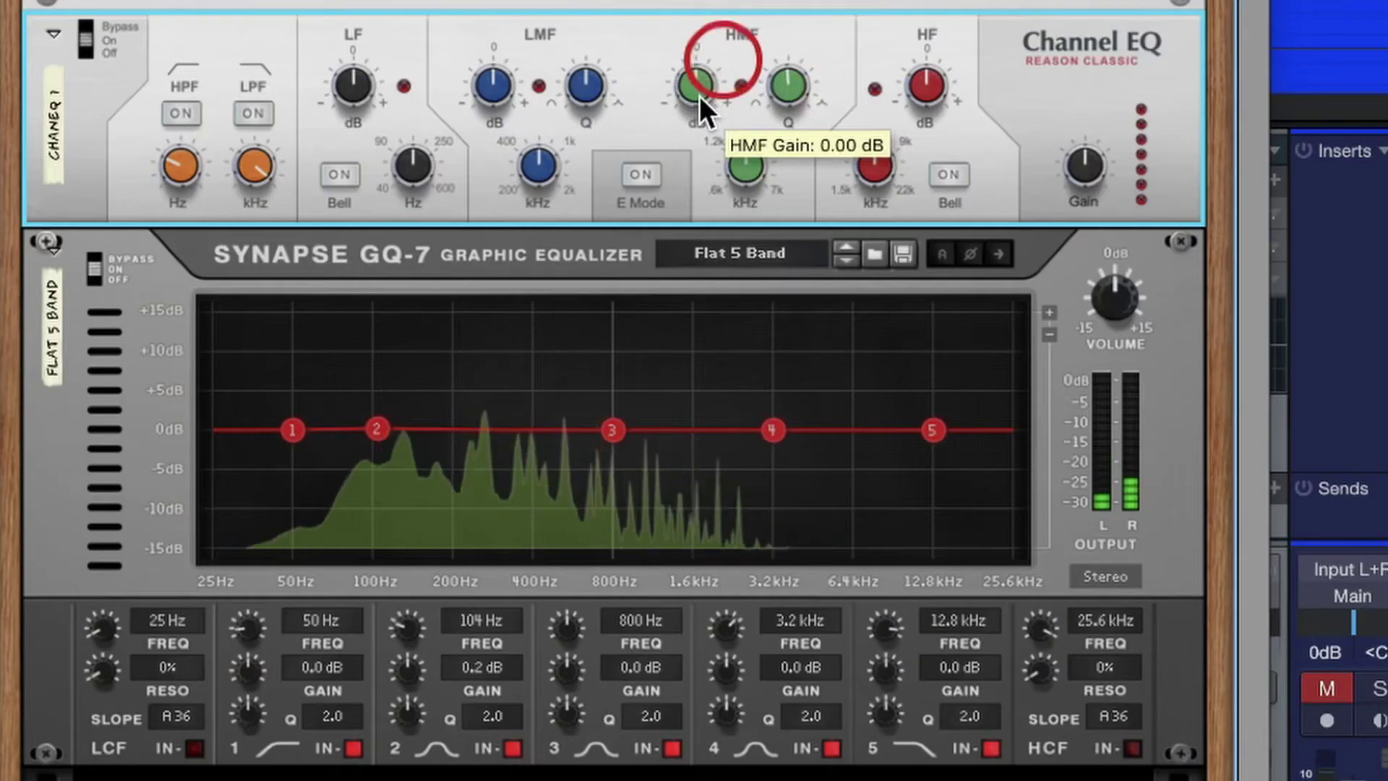
left_click_drag(700, 94, 703, 84)
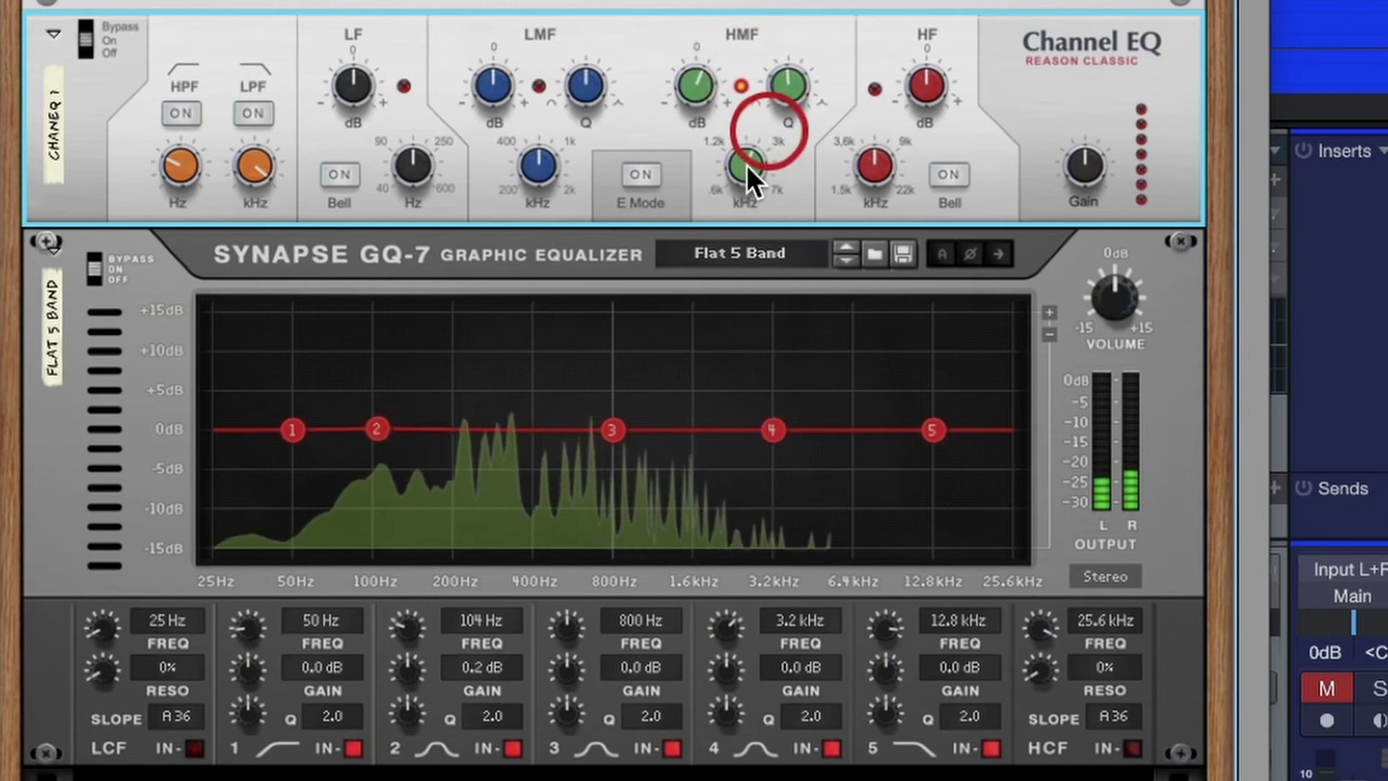
- Fine-tune the Channel EQ's HMF frequency and gain boost by ear, then bypass the Channel EQ
left_click_drag(743, 181, 770, 119)
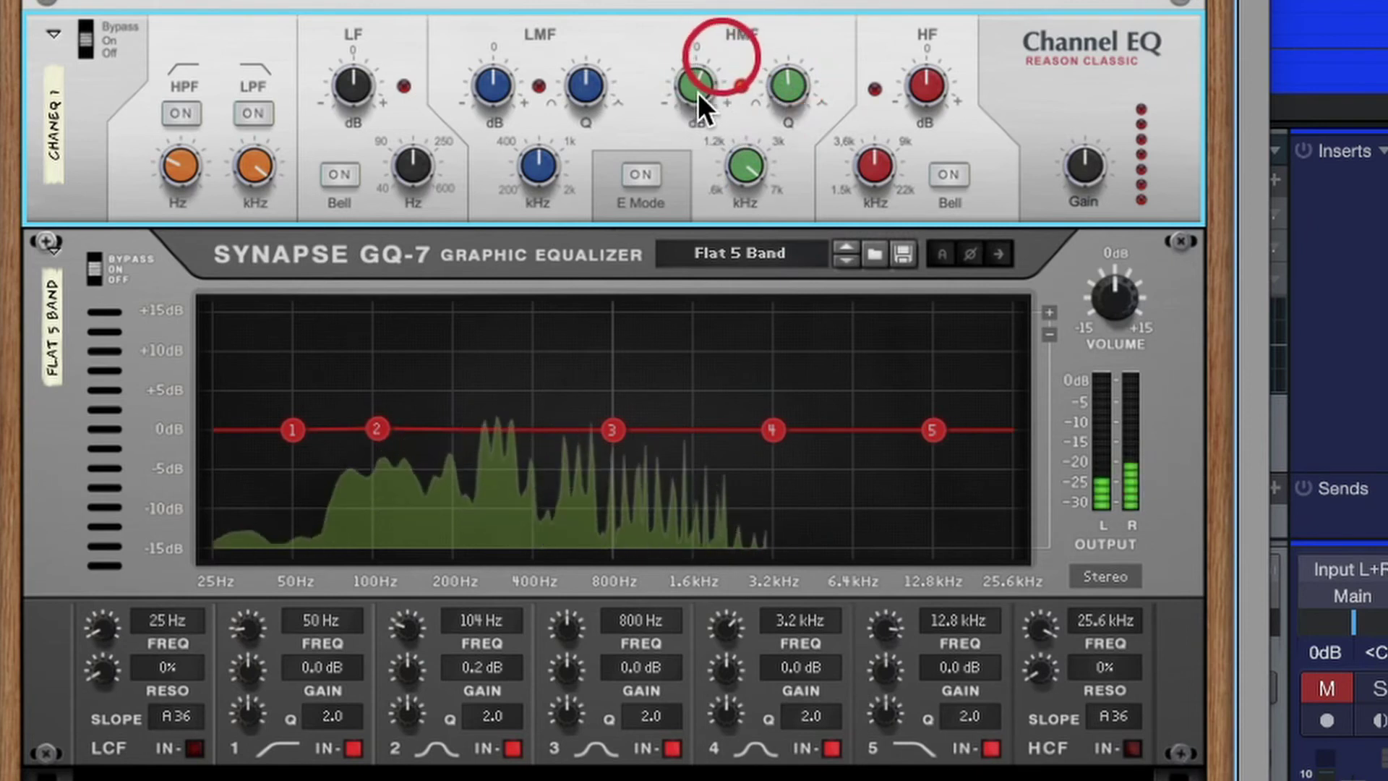
left_click_drag(739, 167, 713, 145)
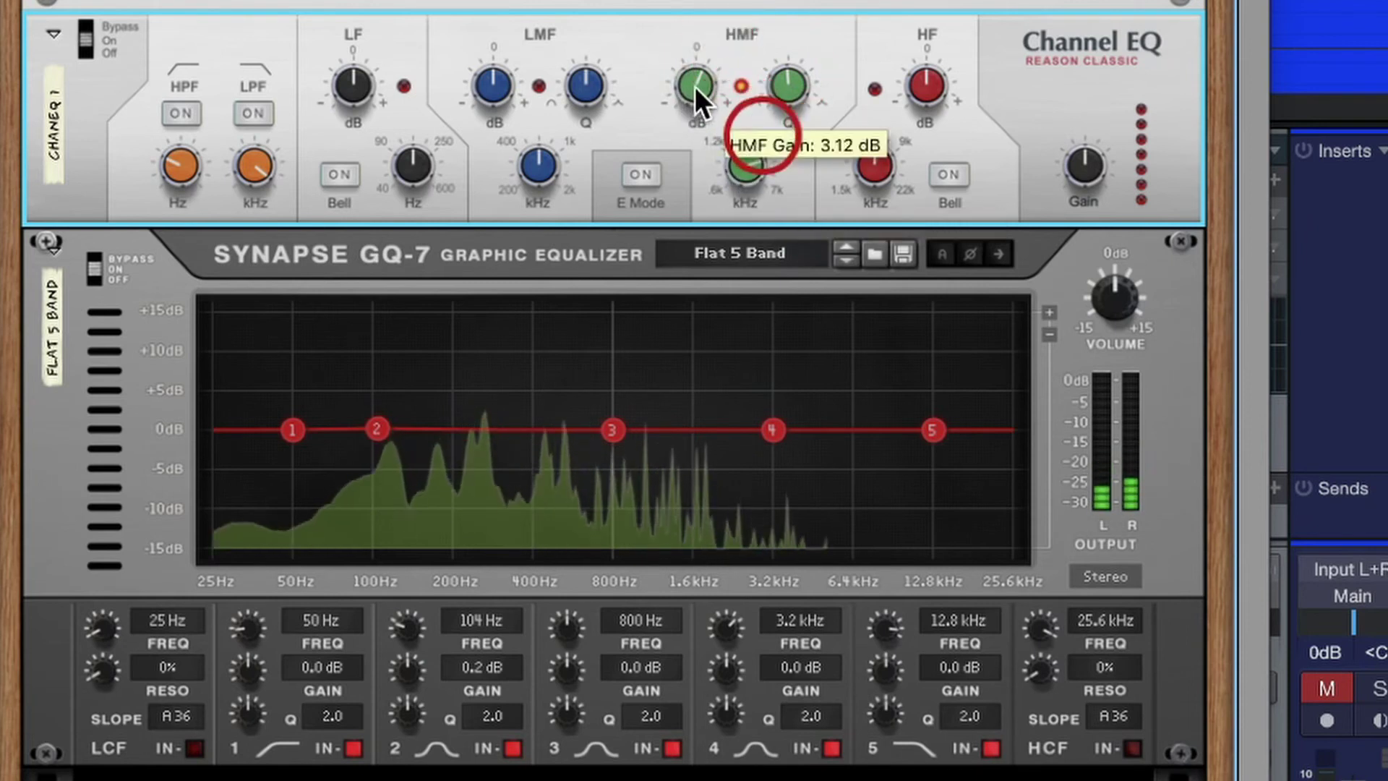
left_click_drag(695, 85, 700, 51)
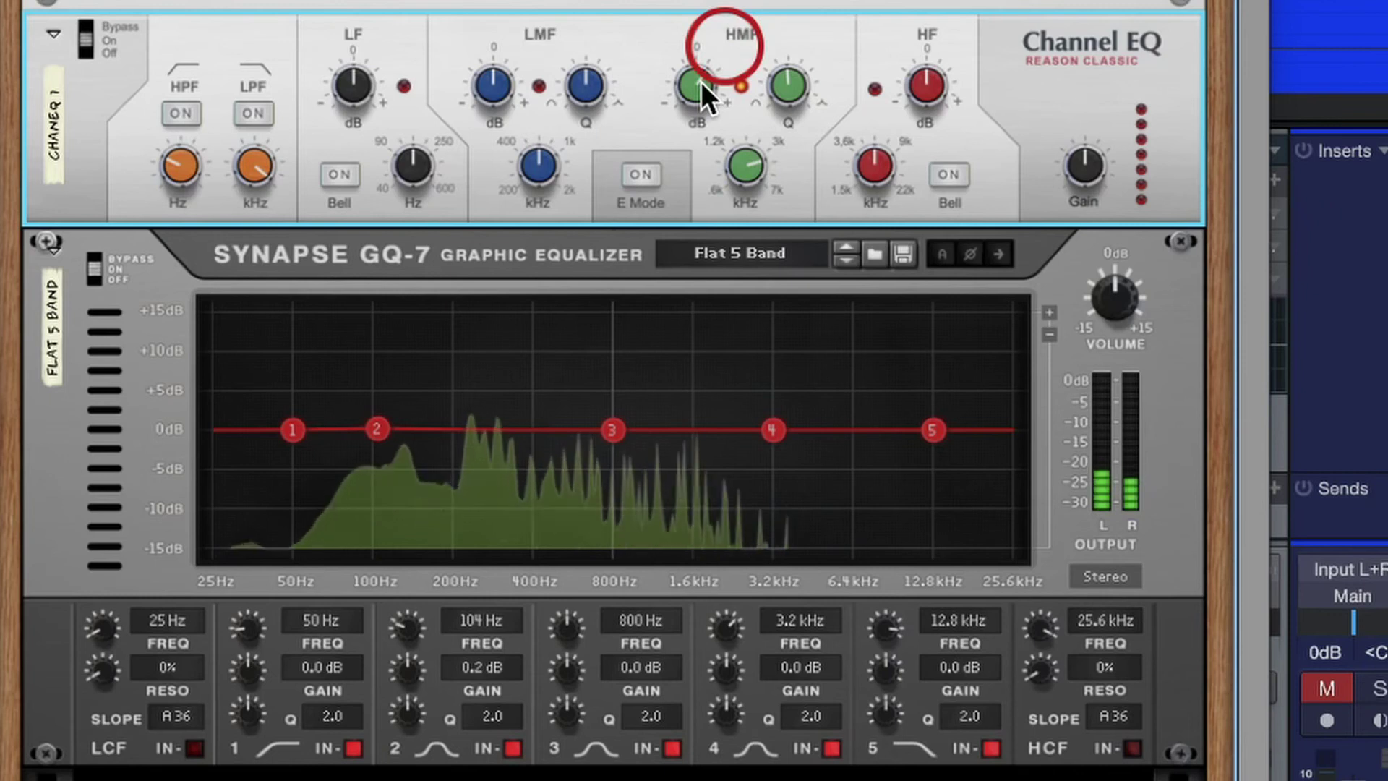
left_click_drag(701, 81, 701, 85)
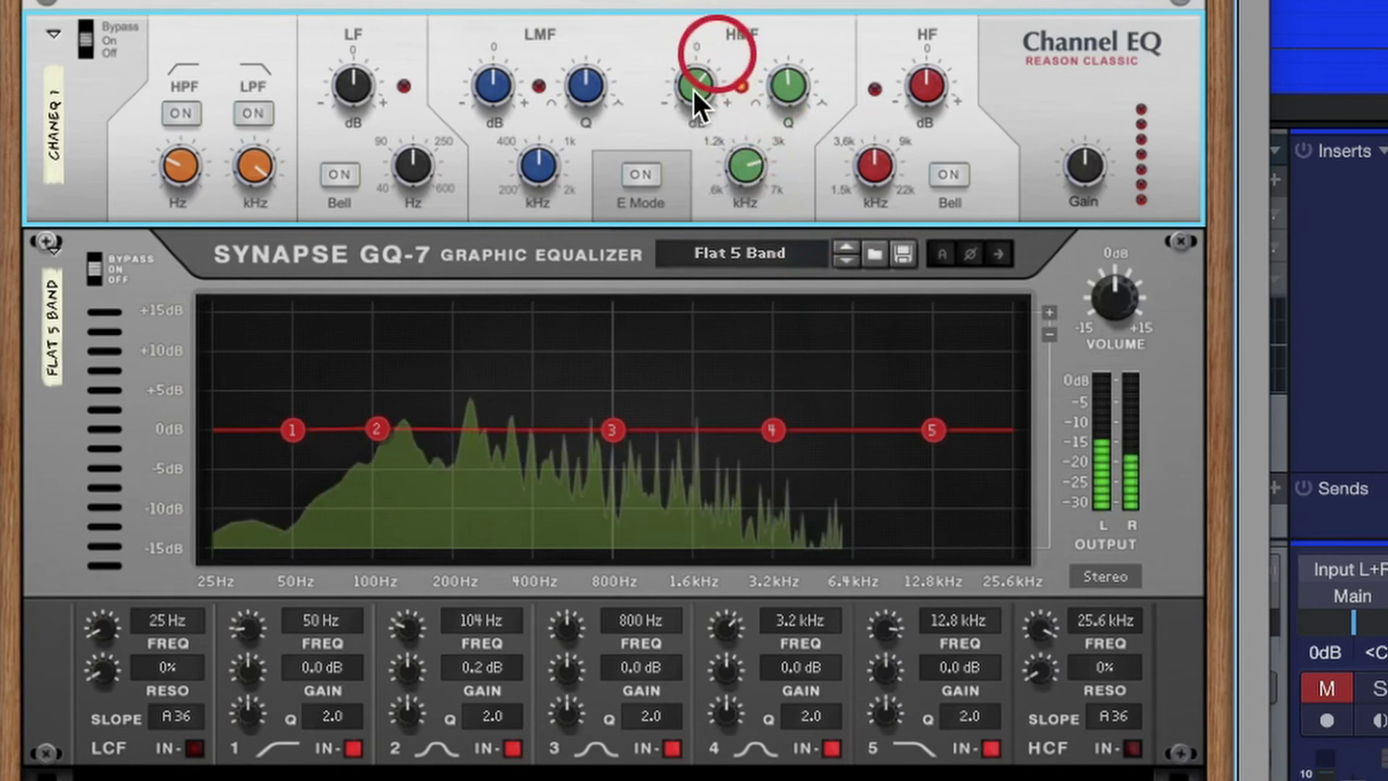
left_click(85, 33)
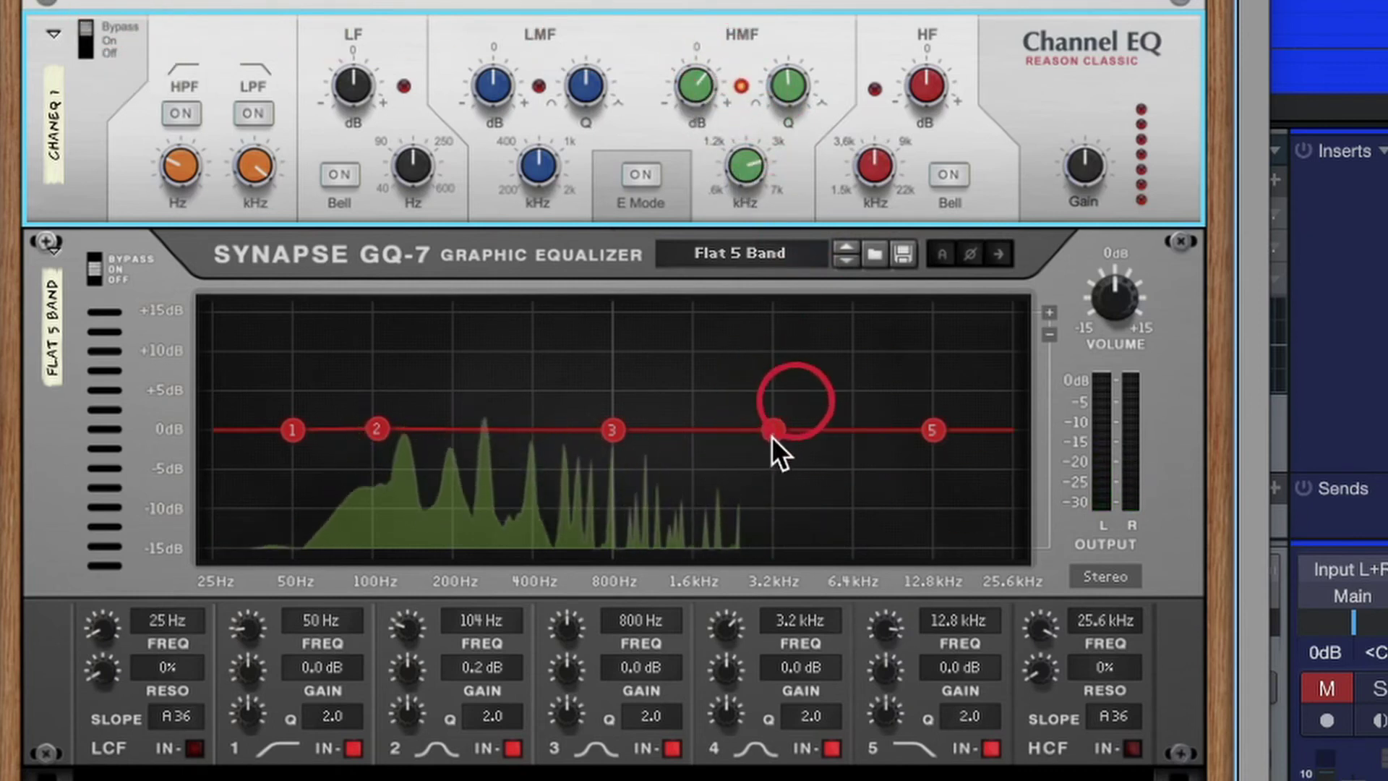
- Boost the GQ-7's Band 4 by 3.4 dB at 6.0 kHz with a Q of 1.3
mouse_move(753, 170)
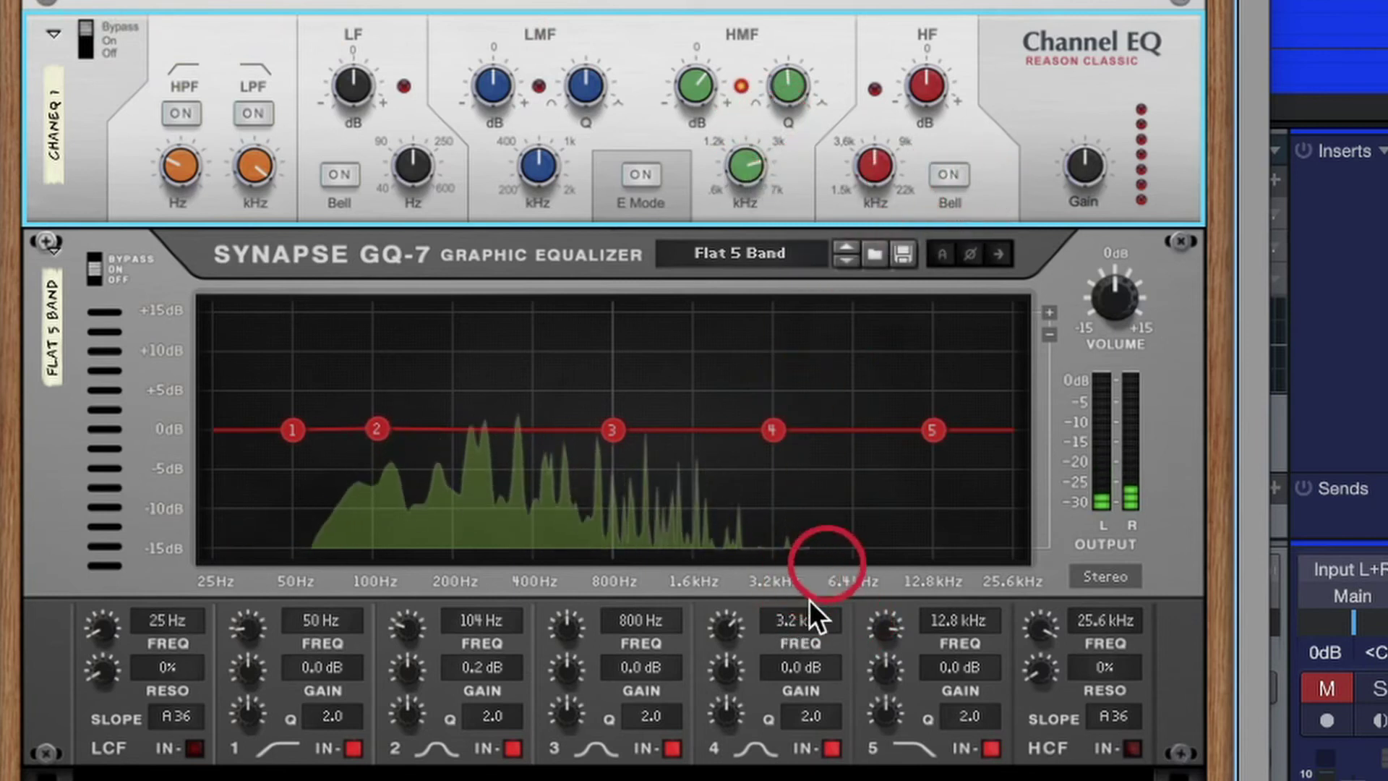
left_click(770, 430)
mouse_move(771, 430)
left_mouse_down()
mouse_move(819, 433)
mouse_move(796, 432)
left_mouse_up()
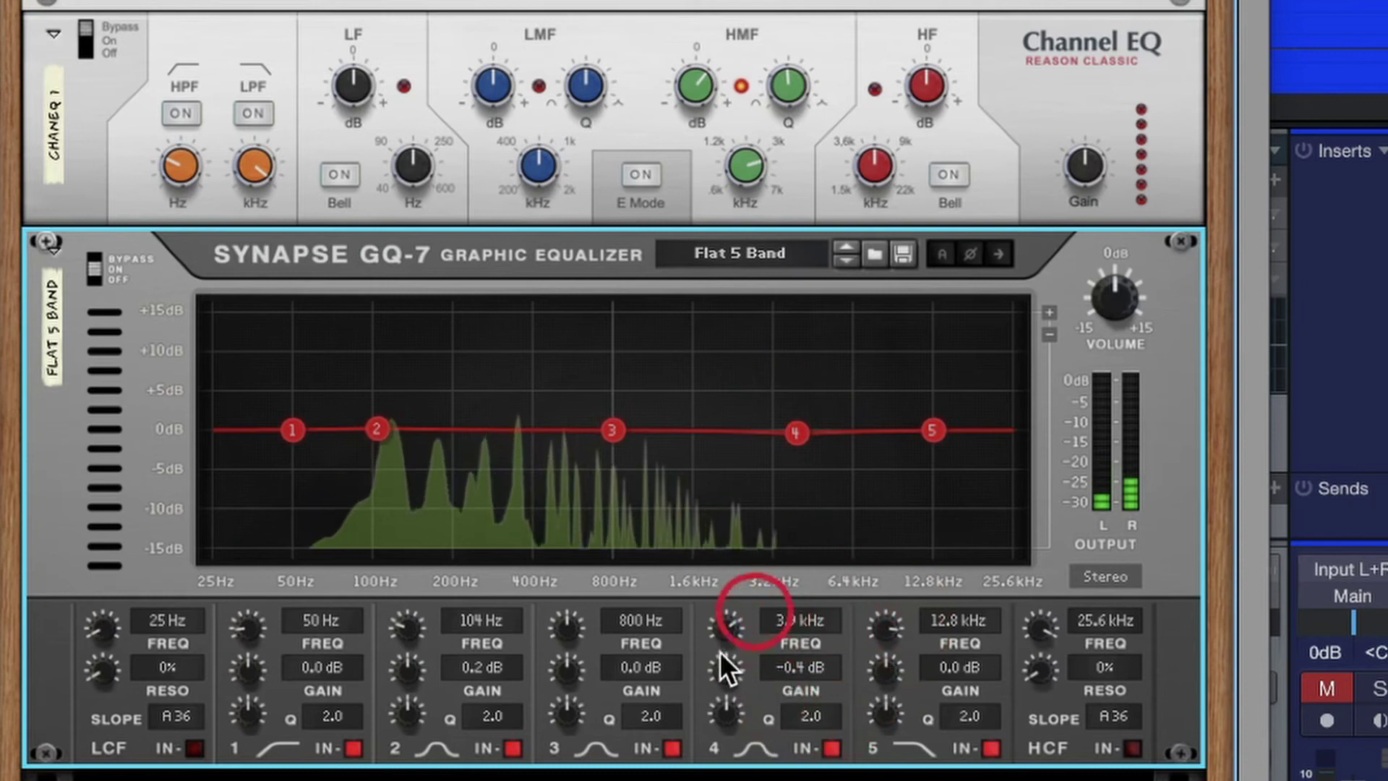
left_click_drag(736, 627, 732, 657)
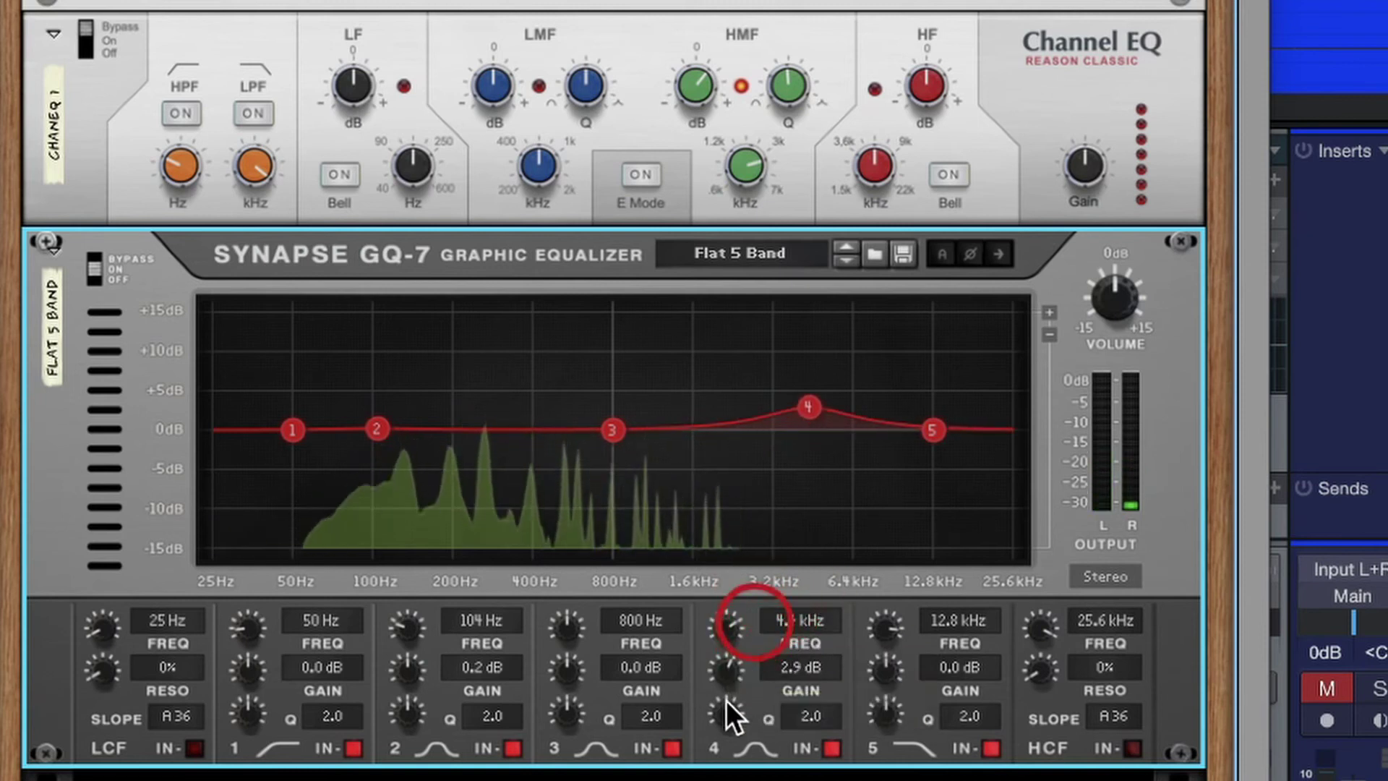
left_click_drag(726, 710, 748, 654)
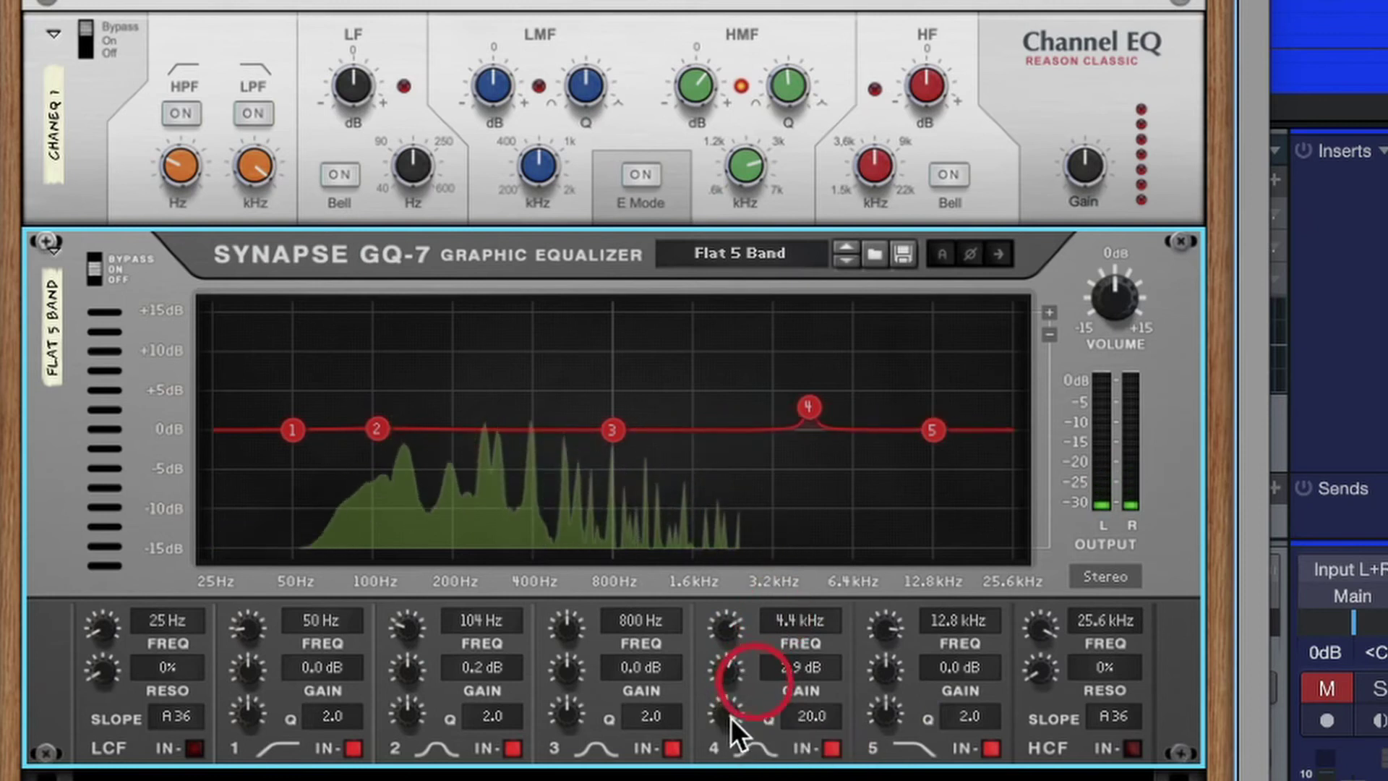
left_click_drag(731, 718, 754, 769)
left_click_drag(732, 623, 706, 716)
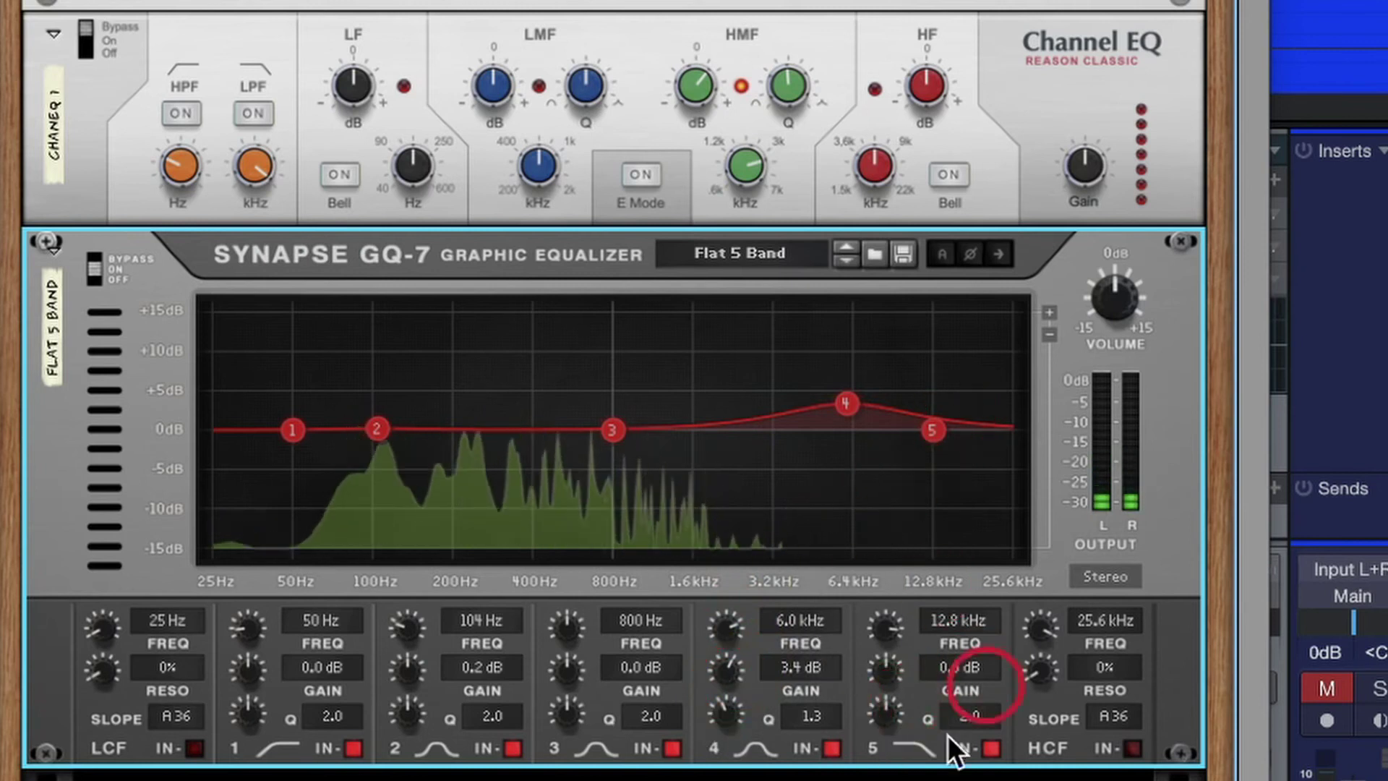
- Boost the GQ-7's Band 5 by 2.8 dB at 8.7 kHz with a Q of 3.6, and enable the low cut filter at 53 Hz
left_click_drag(934, 433, 892, 406)
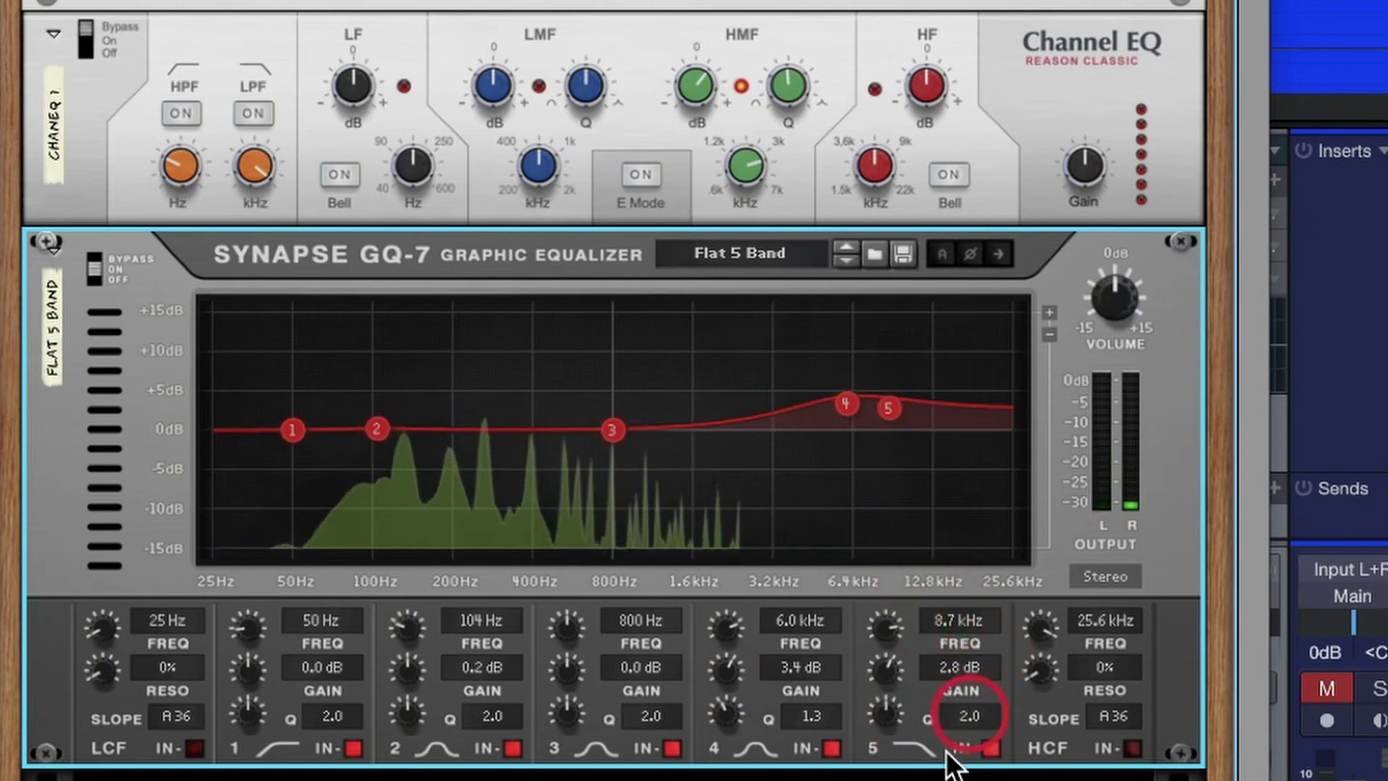
left_click_drag(882, 712, 968, 727)
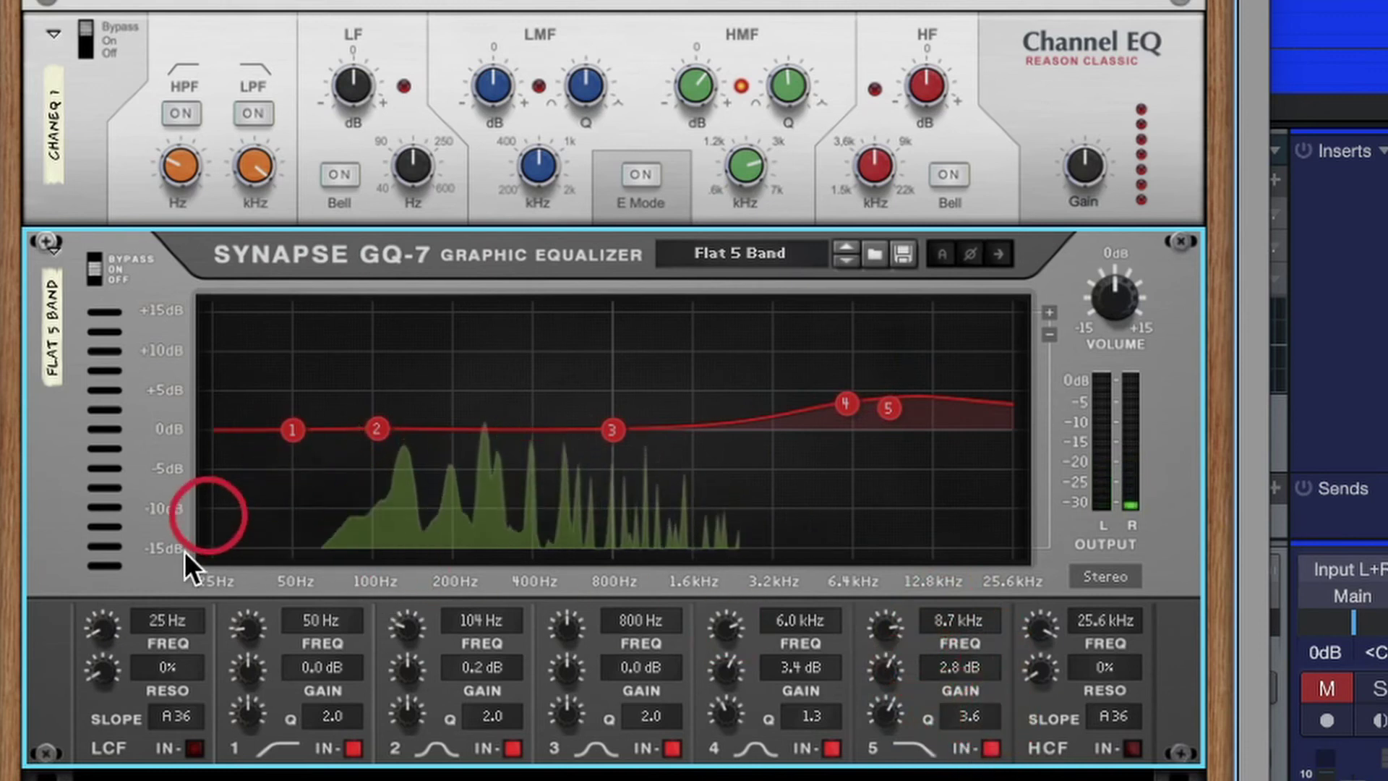
left_click(192, 746)
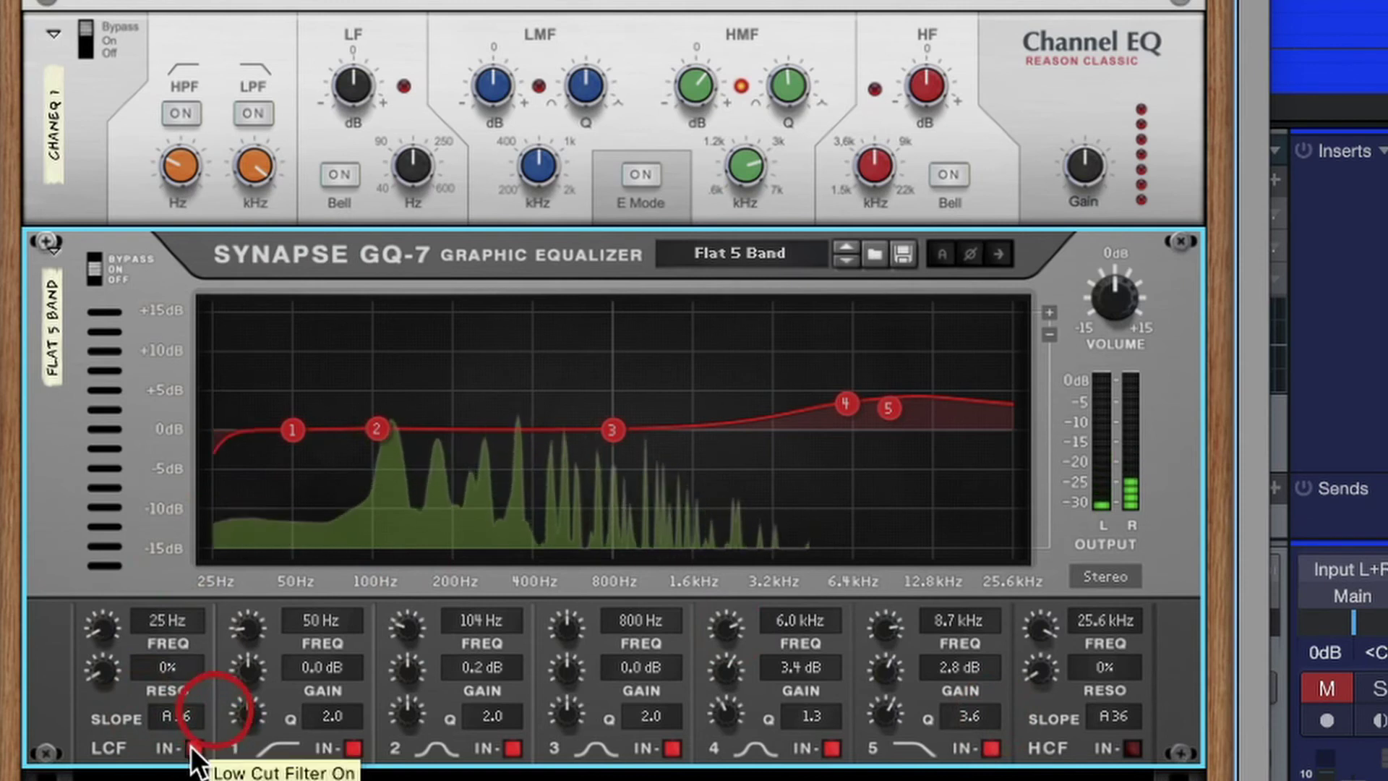
left_click_drag(102, 632, 105, 621)
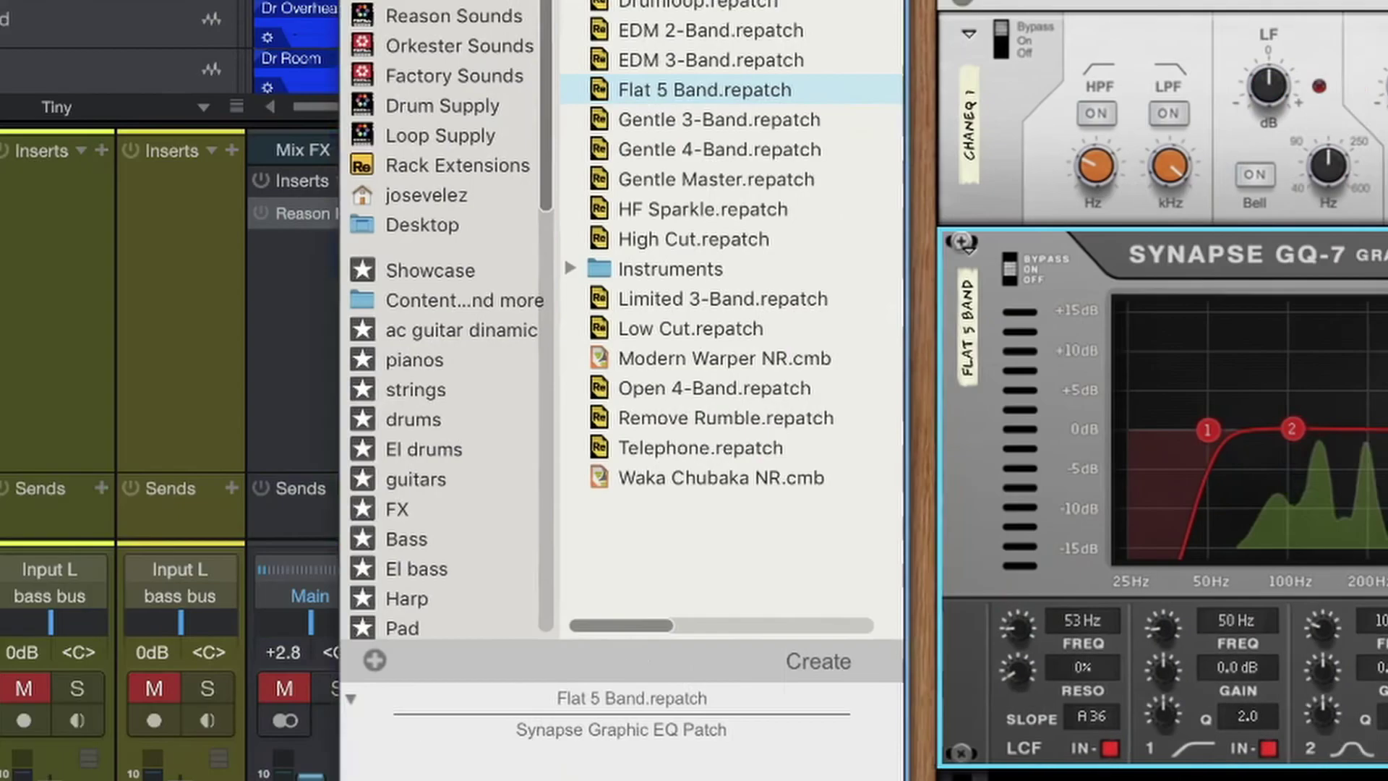
- Move the plug-in window clear of the mixer and briefly solo the bass bus to hear it with the keys
left_click_drag(685, 1, 1337, 2)
left_click(336, 696)
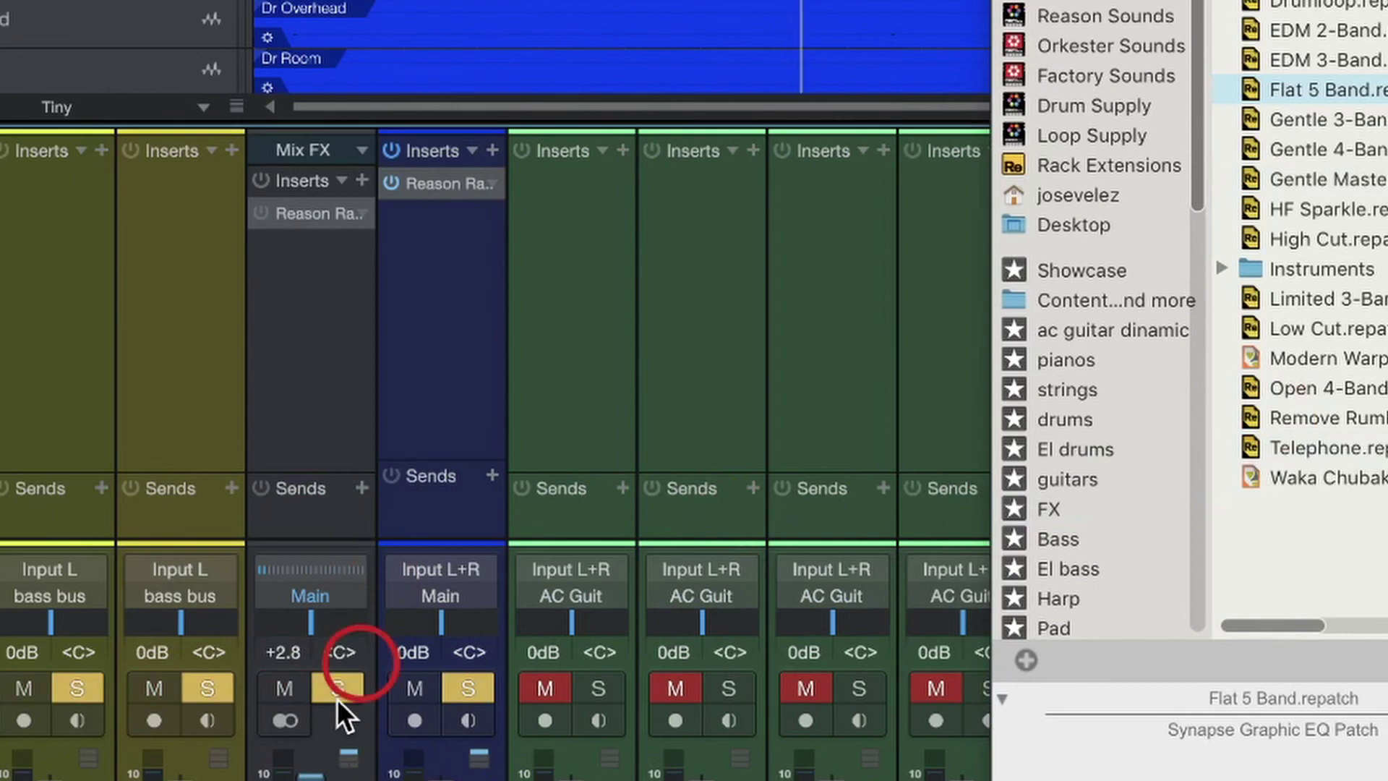
left_click(337, 692)
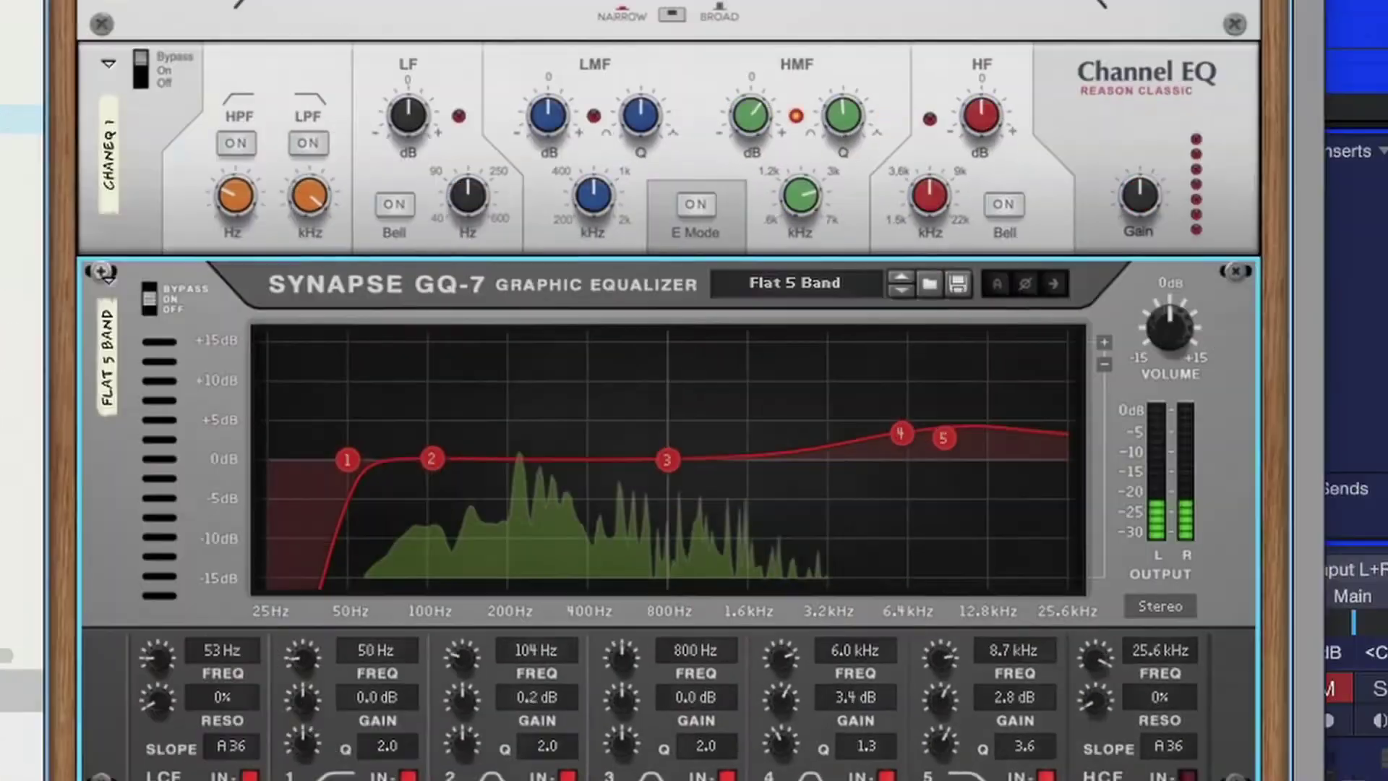
- Set the GQ-7's Band 2 to 2.0 dB at 126 Hz and Band 3 to -1.0 dB at 277 Hz with a Q of 2.5
left_click_drag(331, 404, 231, 407)
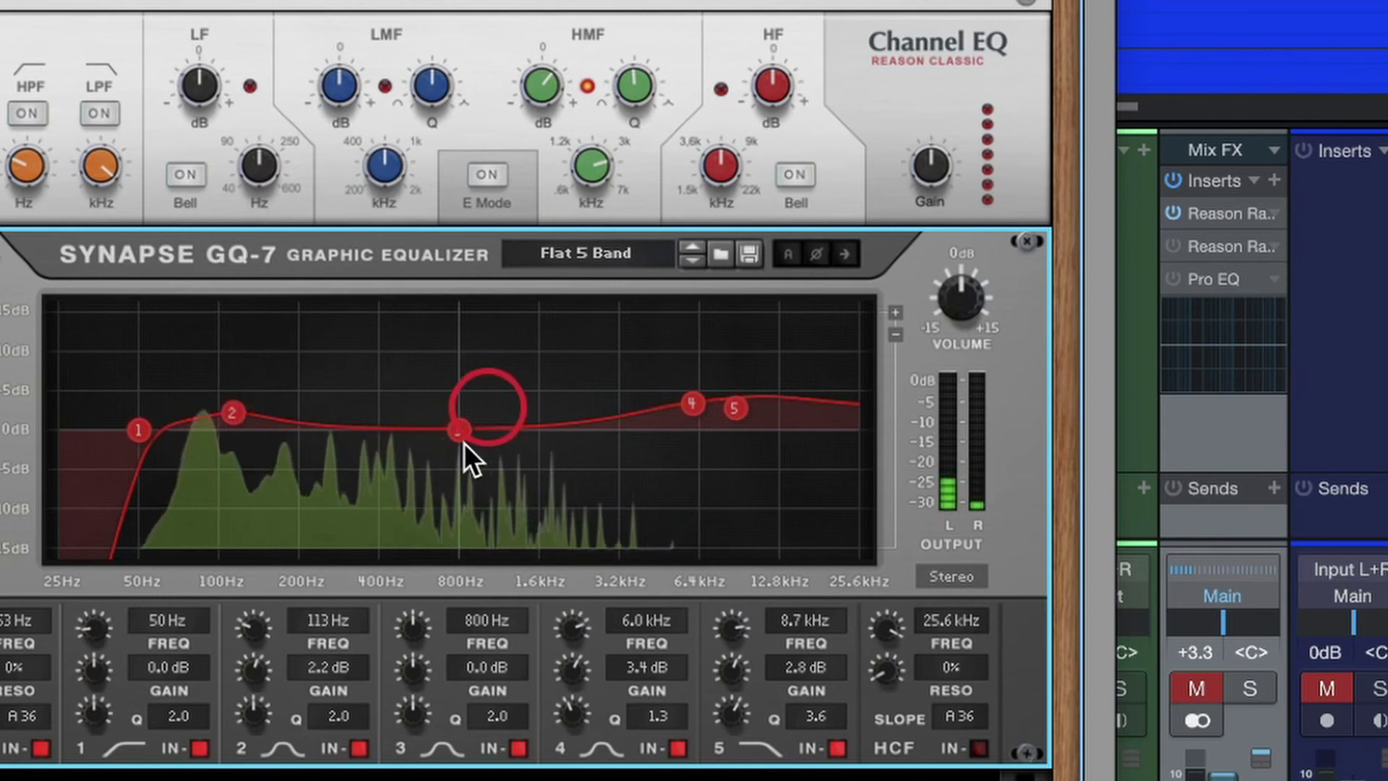
left_click_drag(465, 444, 394, 441)
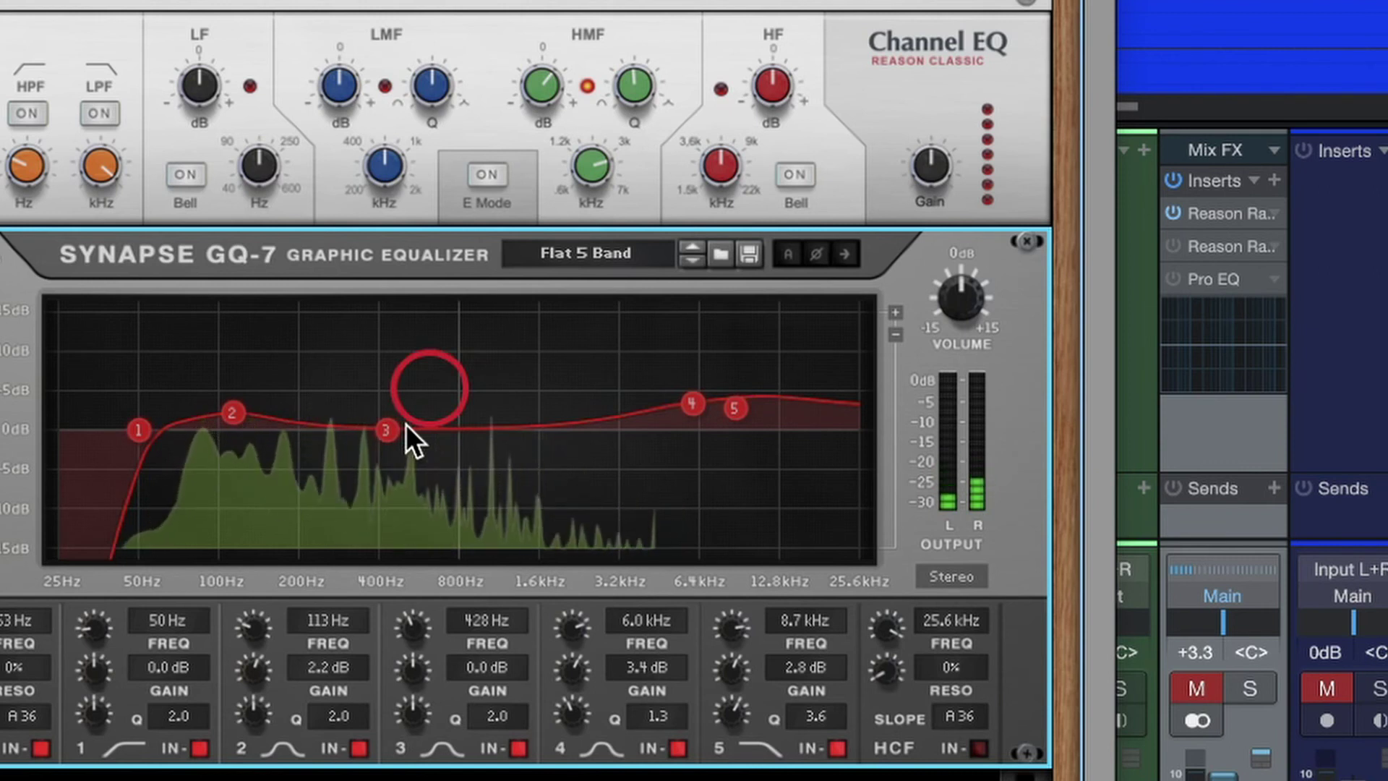
left_click_drag(221, 416, 245, 414)
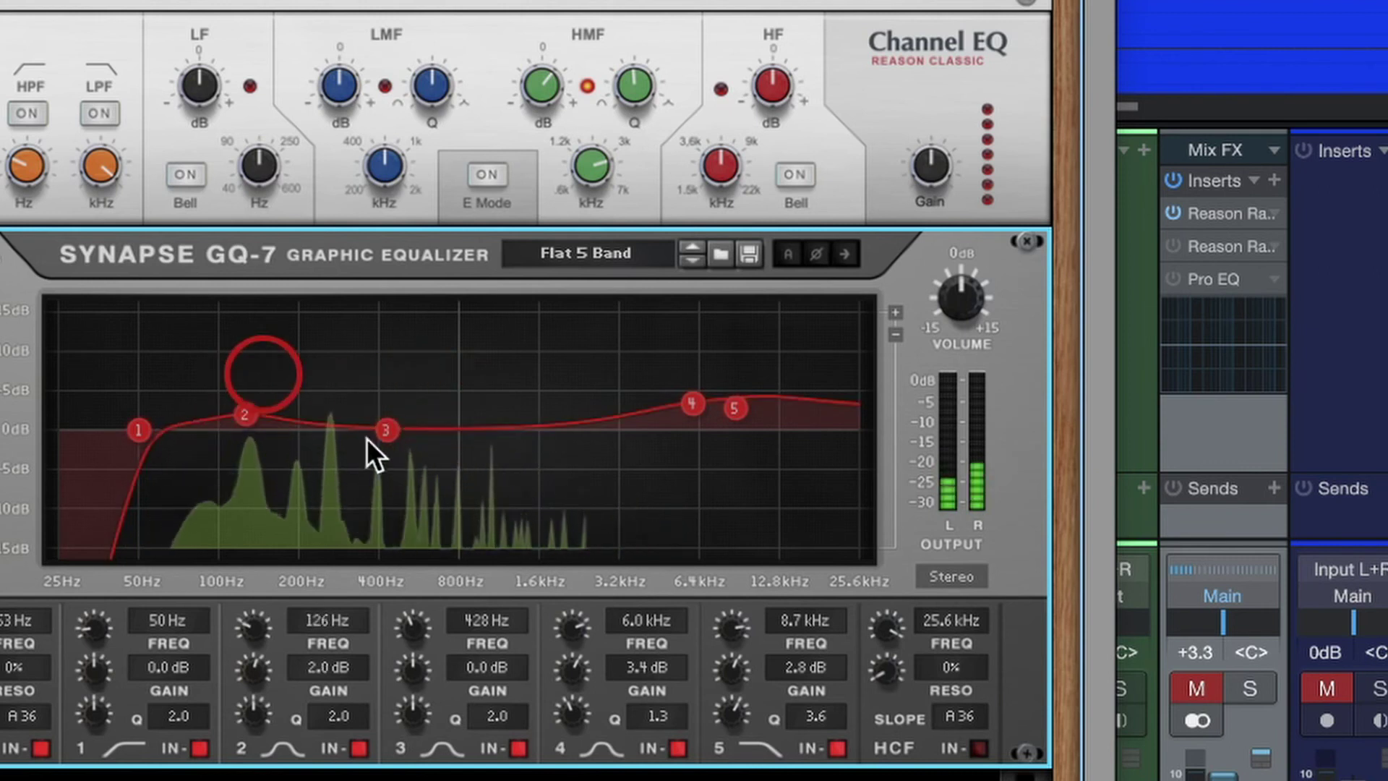
left_click_drag(387, 429, 340, 446)
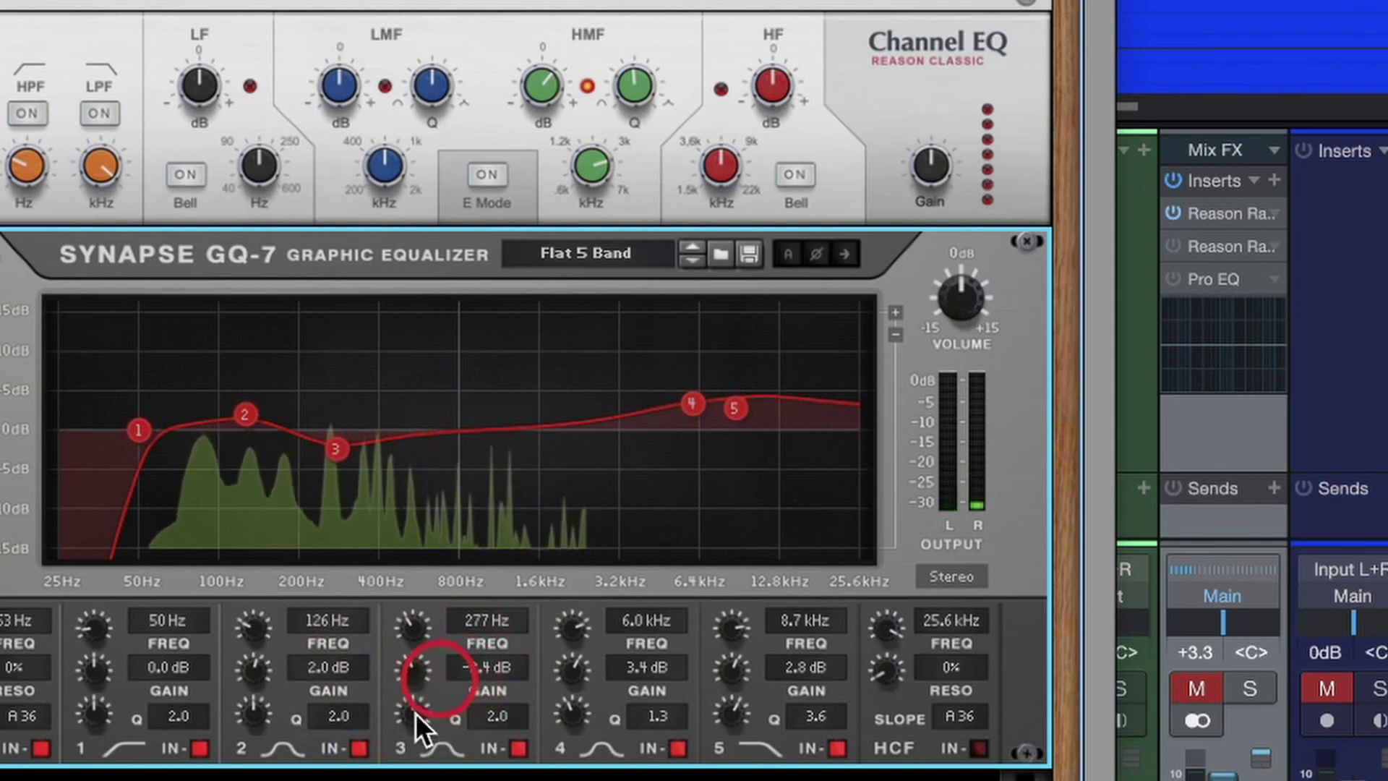
left_click_drag(415, 710, 428, 666)
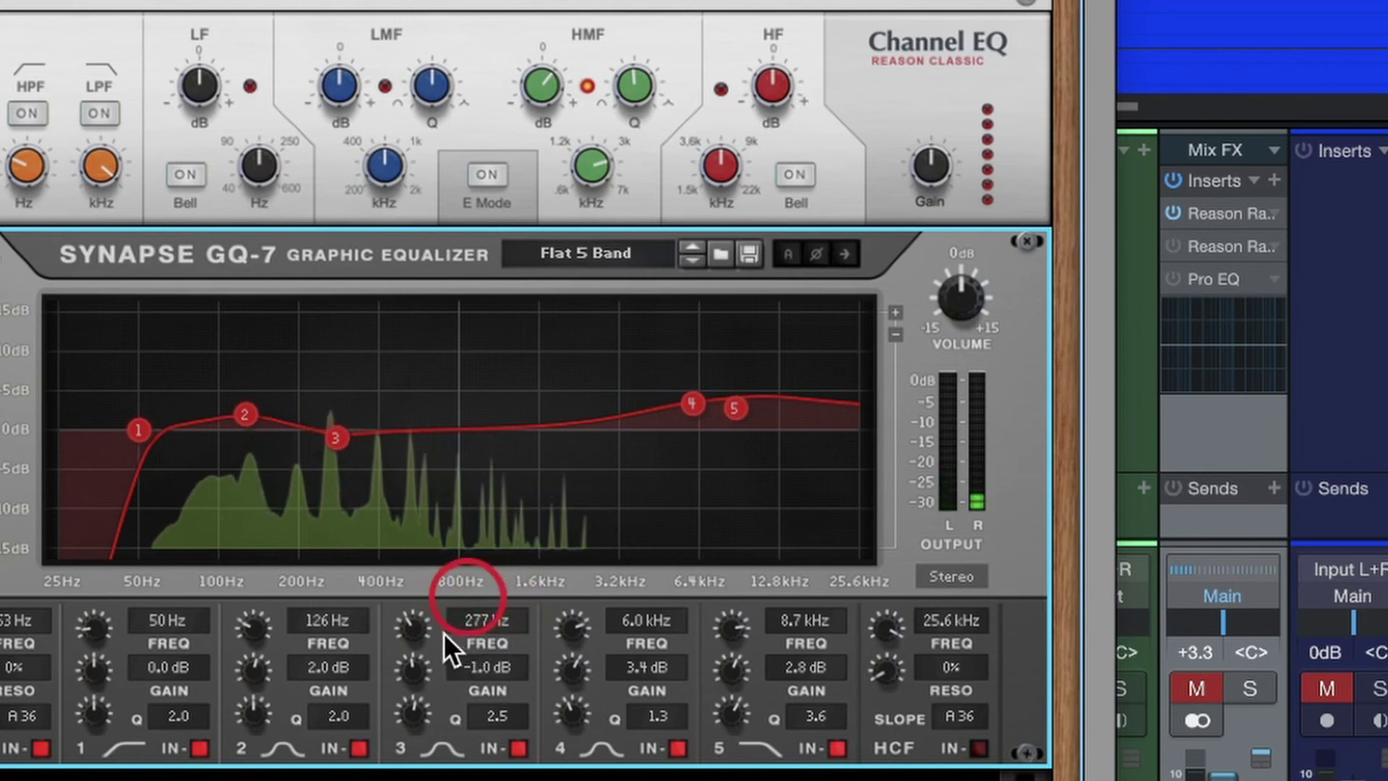
left_click_drag(407, 628, 396, 661)
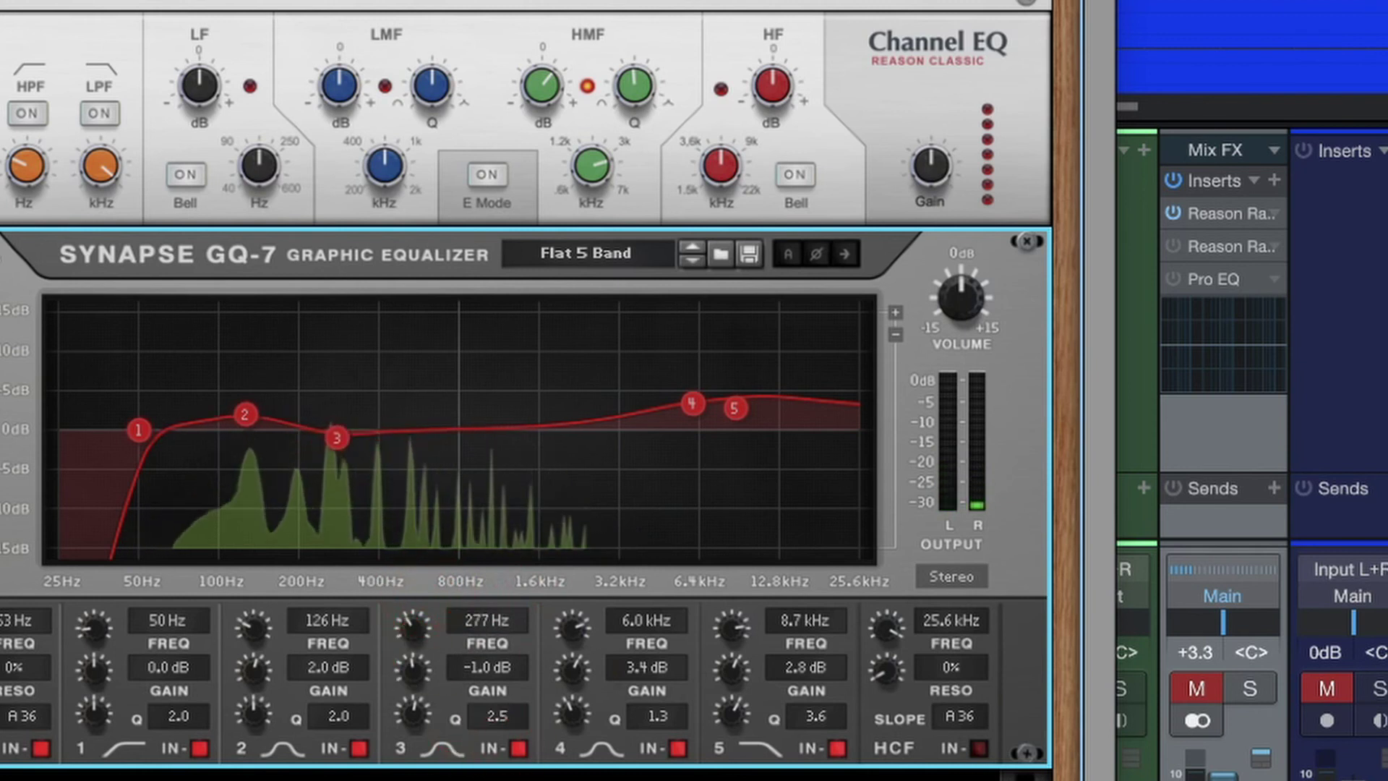
- Stop playback and collapse the GQ-7 in the rack
left_click(645, 444)
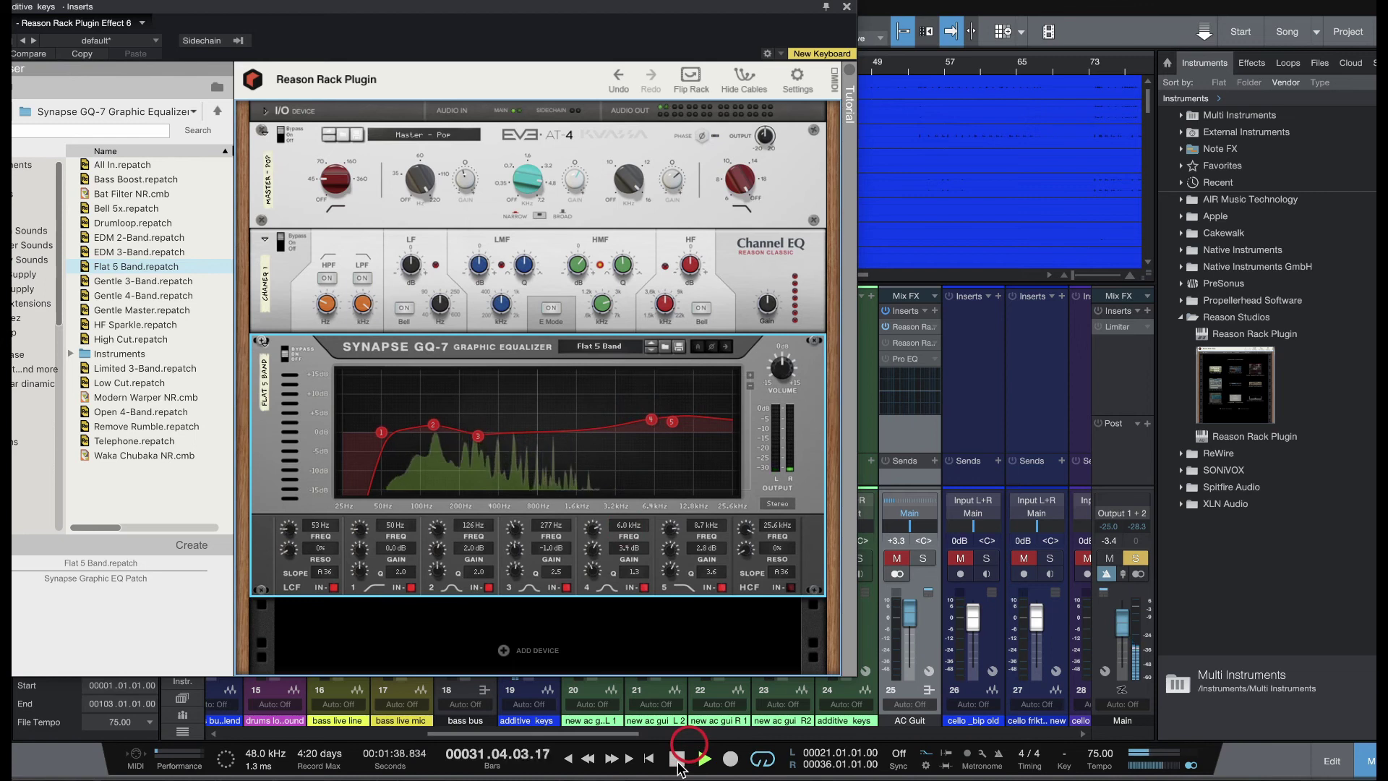
left_click(678, 759)
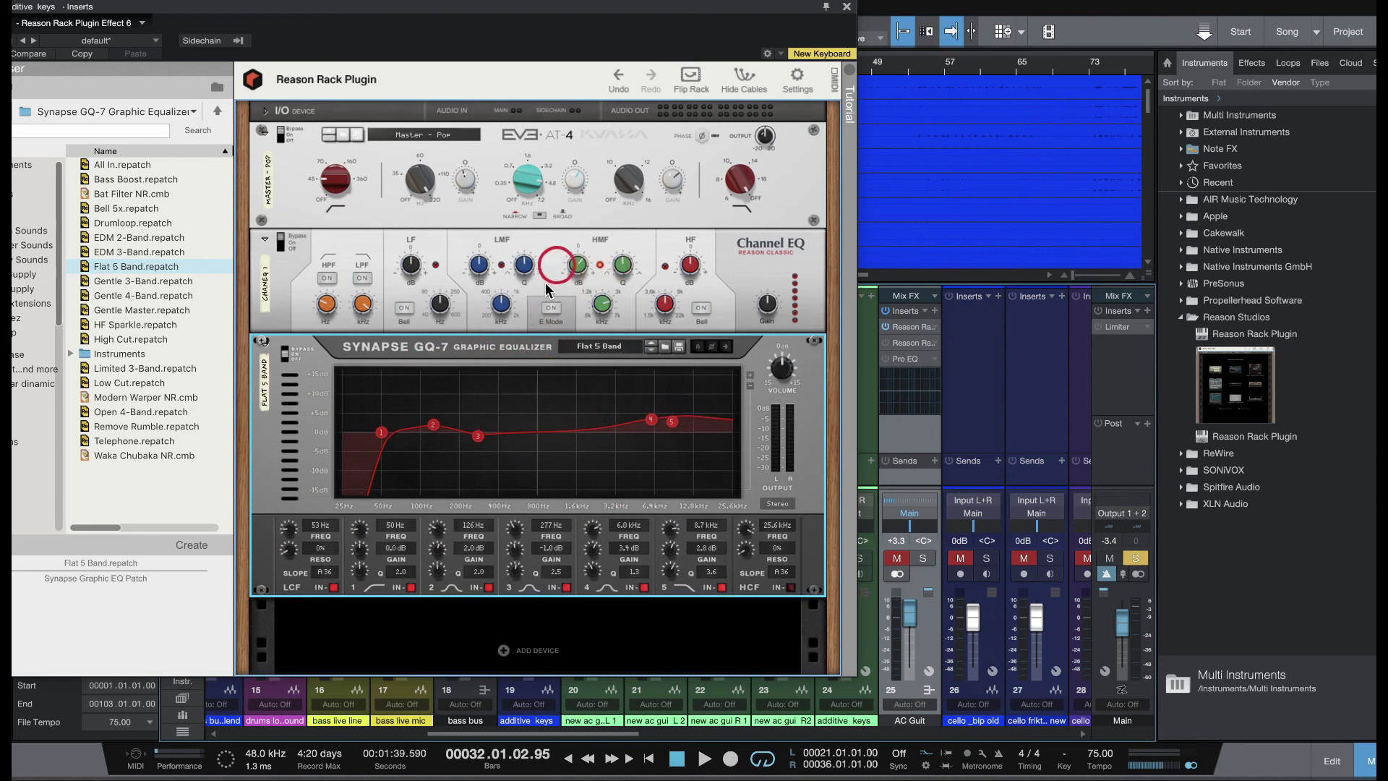
left_click(265, 350)
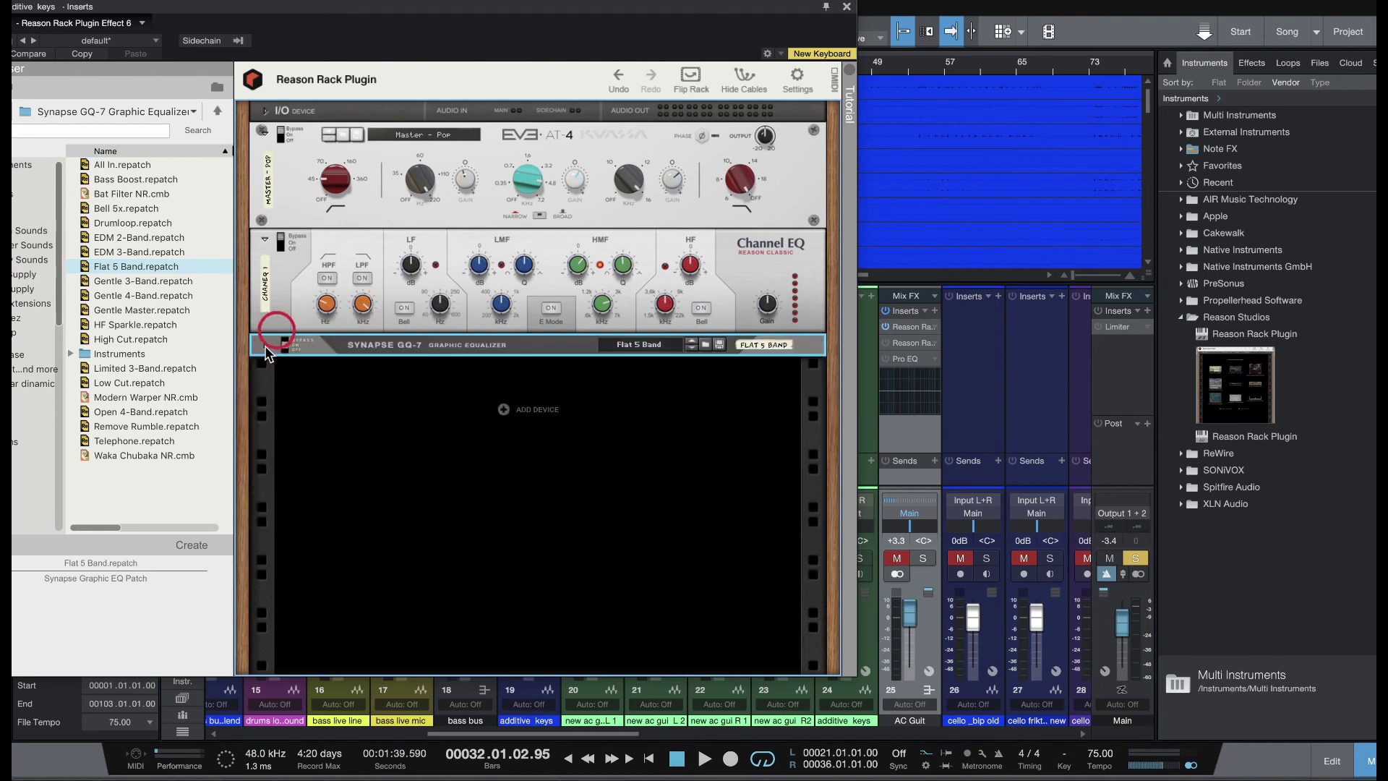
left_click(266, 349)
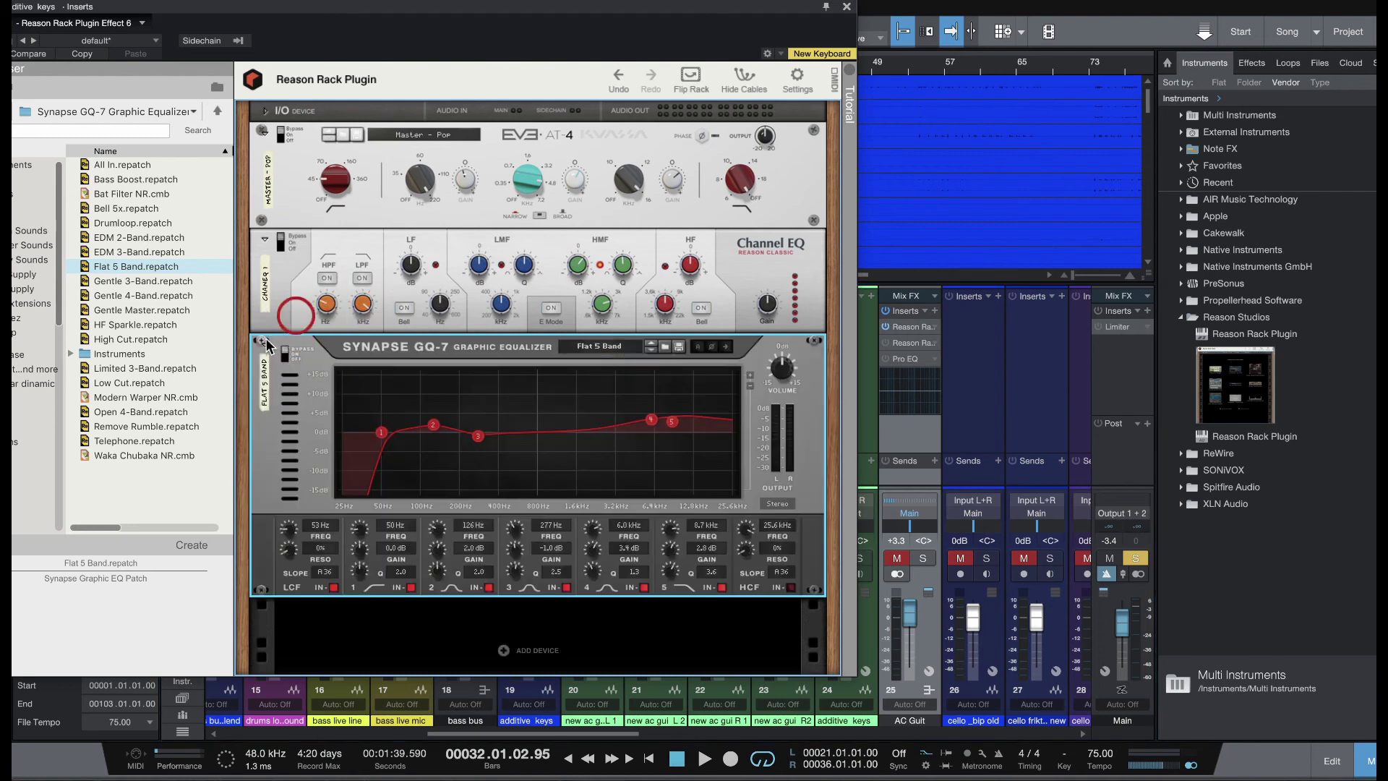
left_click(265, 348)
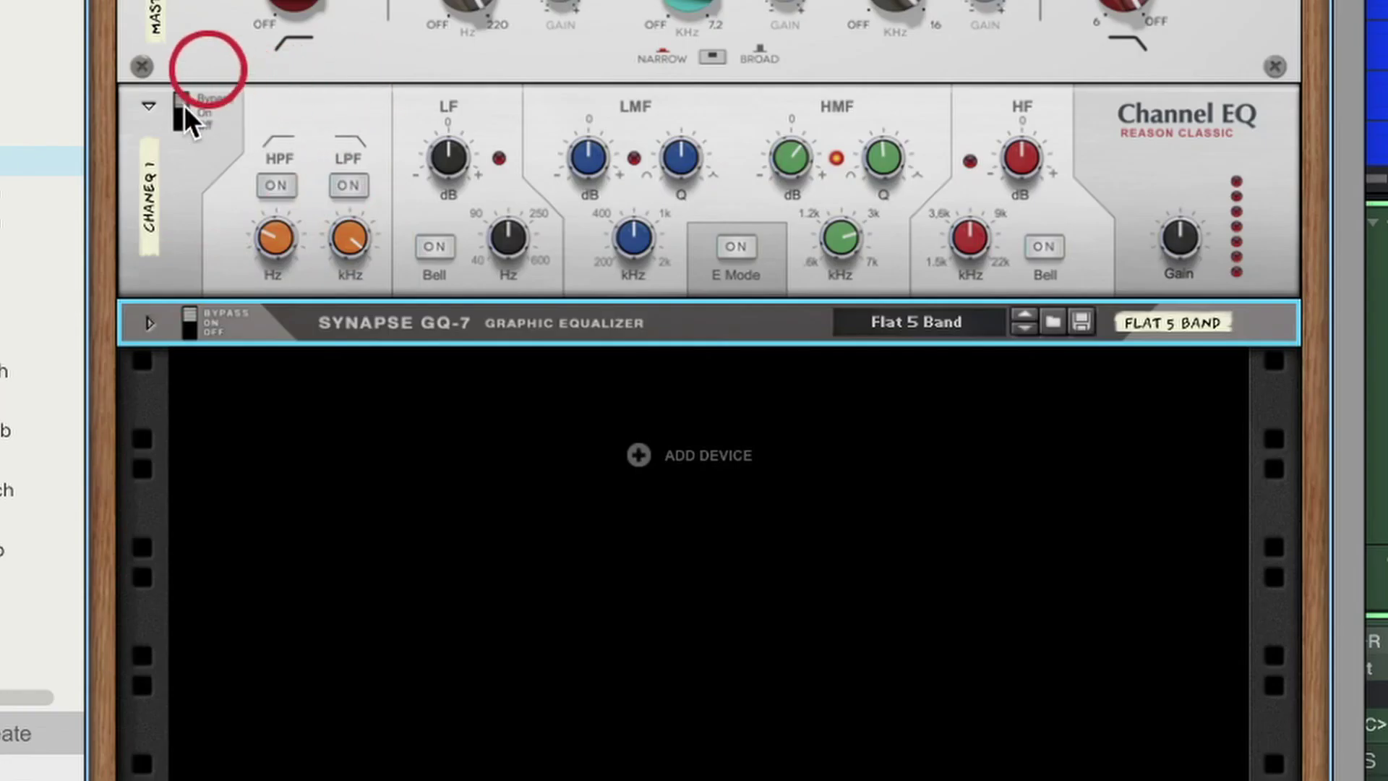
- Switch the Channel EQ from bypass to on and enable its high-pass filter at 113.8 Hz
left_click(281, 244)
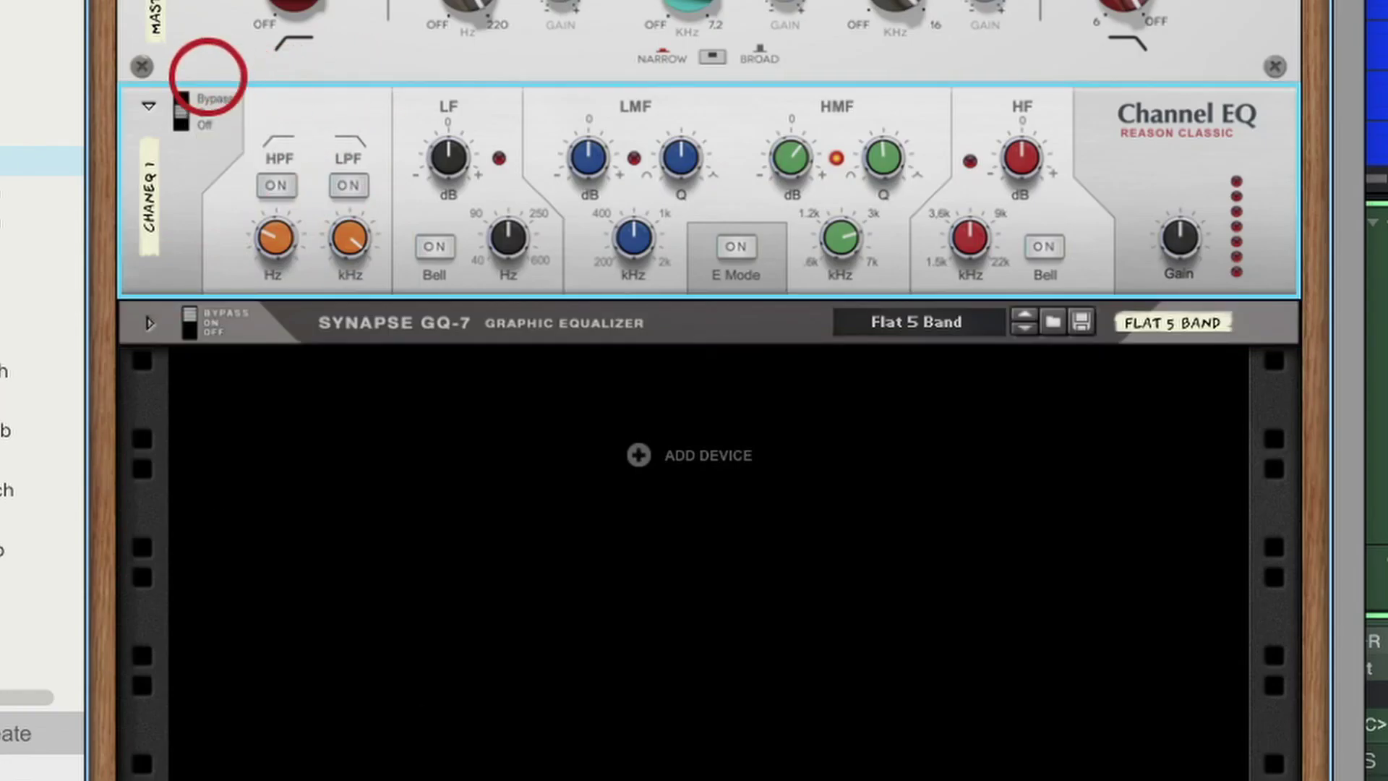
left_click(279, 184)
left_click_drag(284, 235, 287, 293)
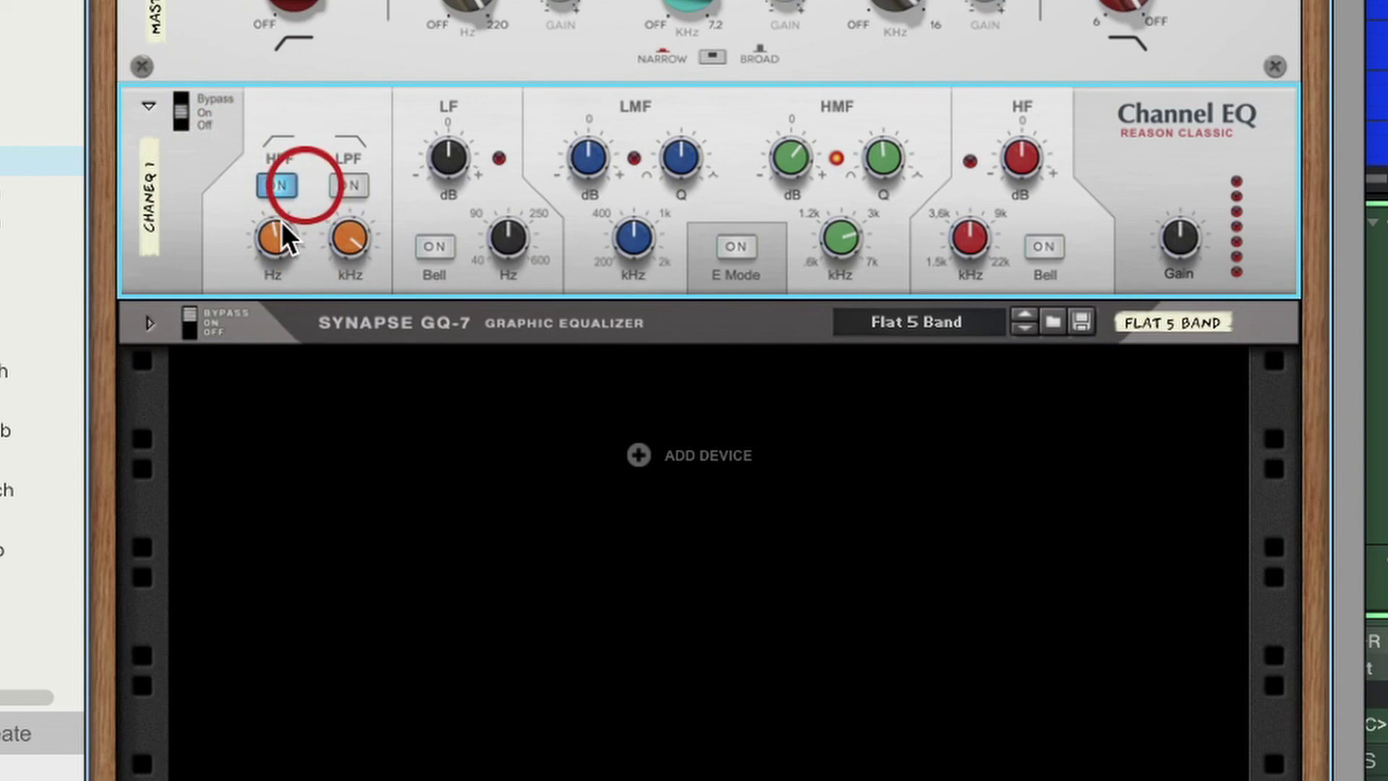
left_click_drag(283, 220, 254, 237)
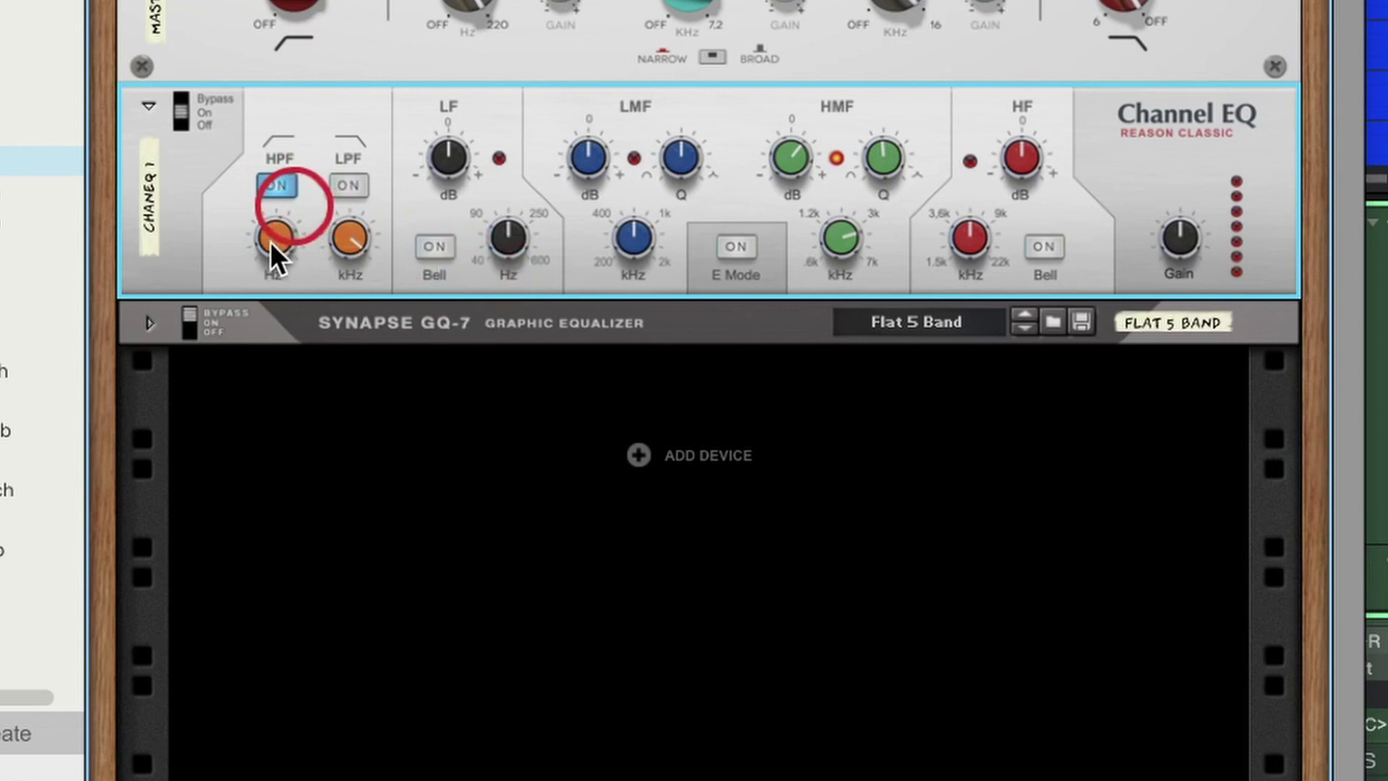
mouse_move(271, 242)
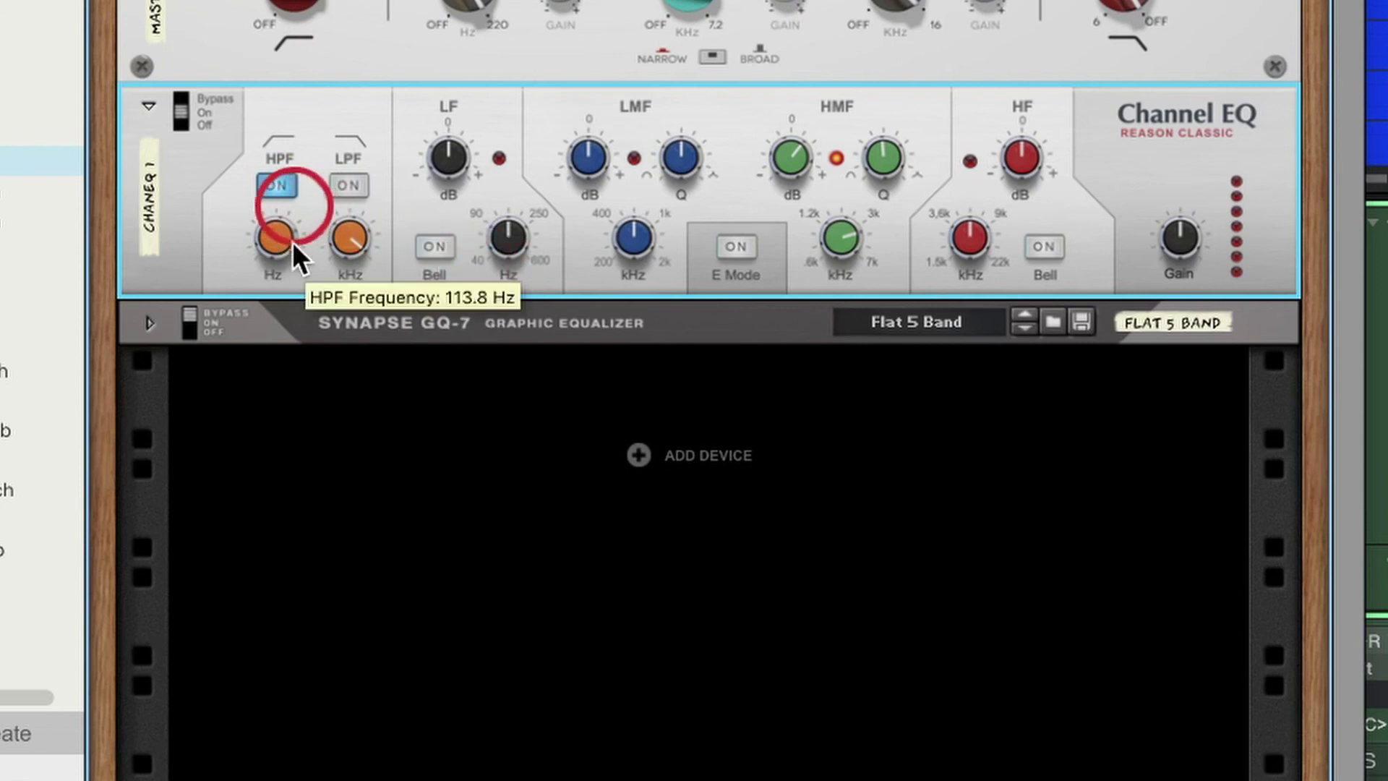
- Enable the Channel EQ's low-pass filter and lower its frequency to 3.82 kHz
left_click(350, 187)
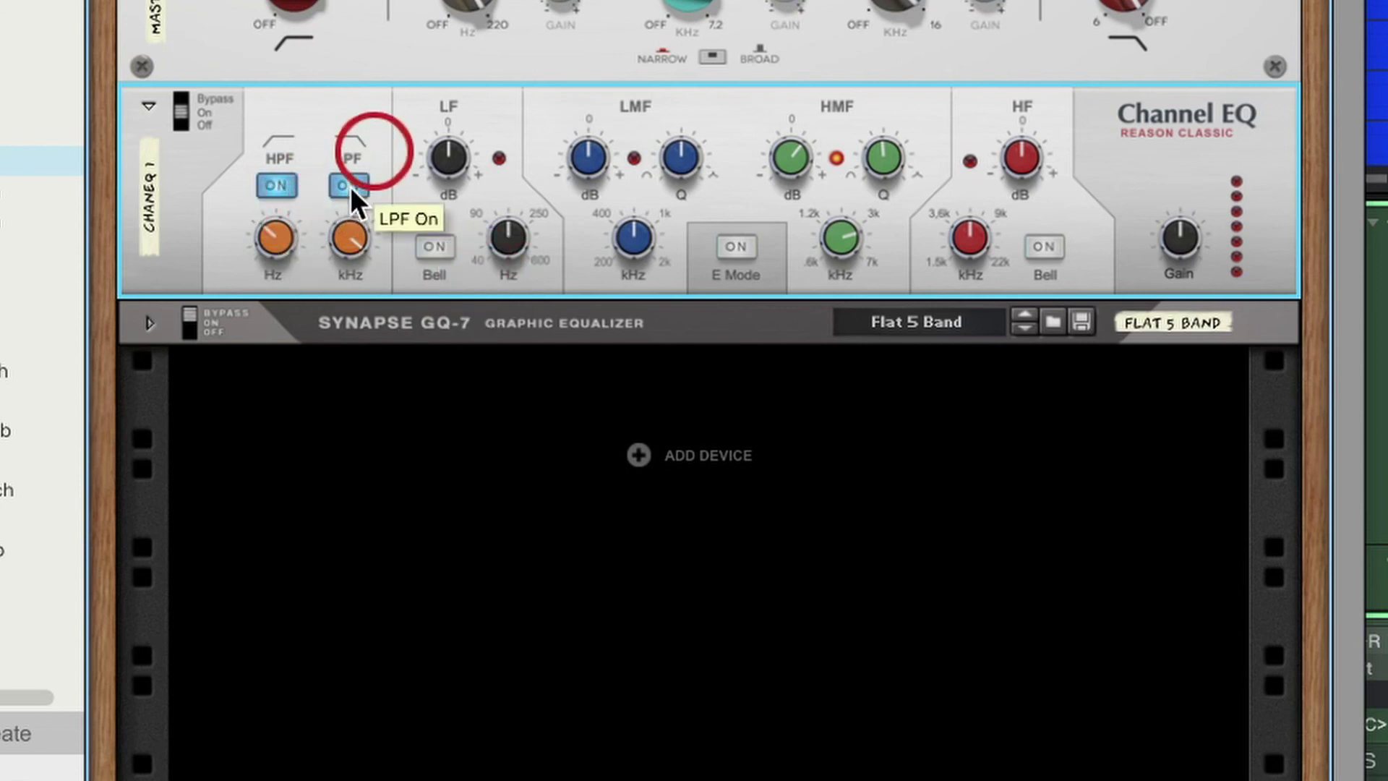
mouse_move(354, 248)
left_mouse_down()
mouse_move(343, 405)
mouse_move(351, 249)
mouse_move(351, 268)
left_mouse_up()
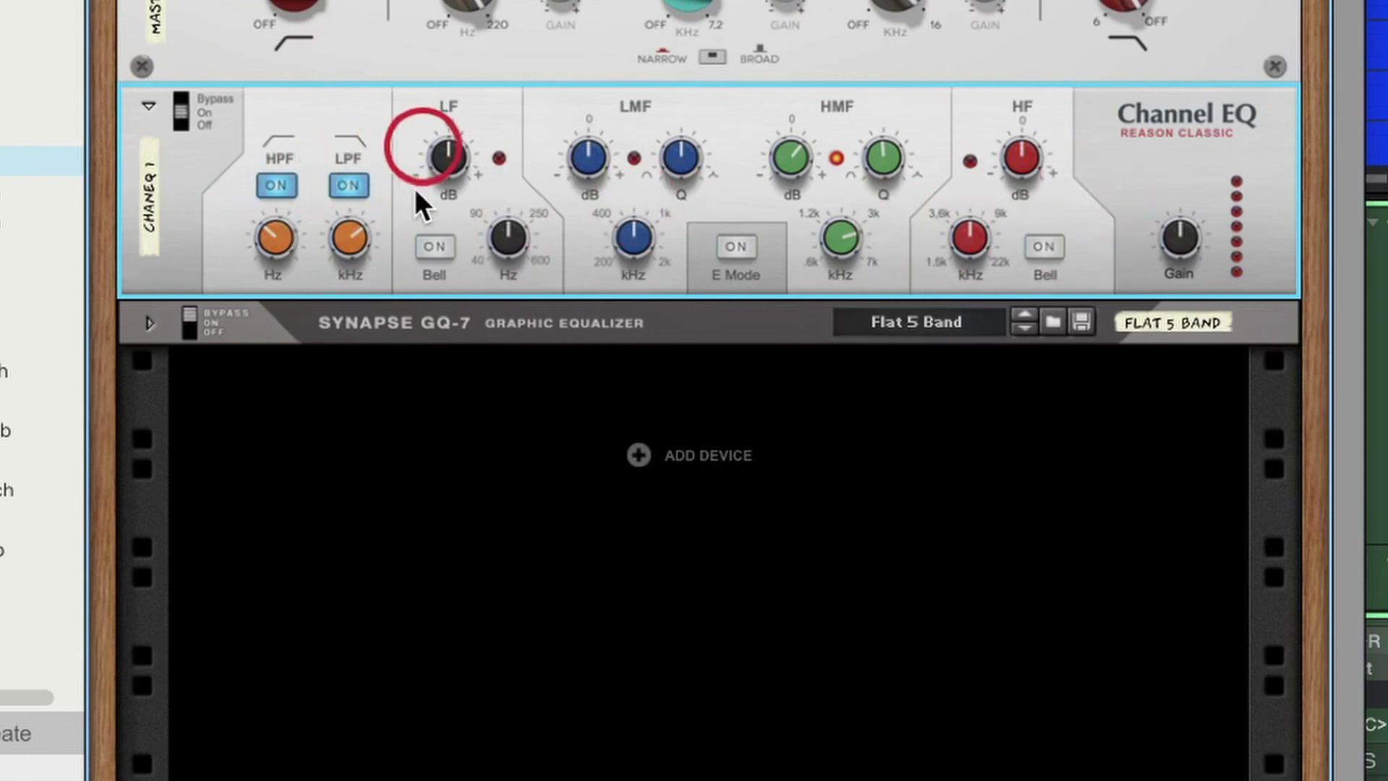
- Try an LF boost with a raised LF frequency on the Channel EQ, and return the LF gain to 0
left_click_drag(448, 179, 452, 166)
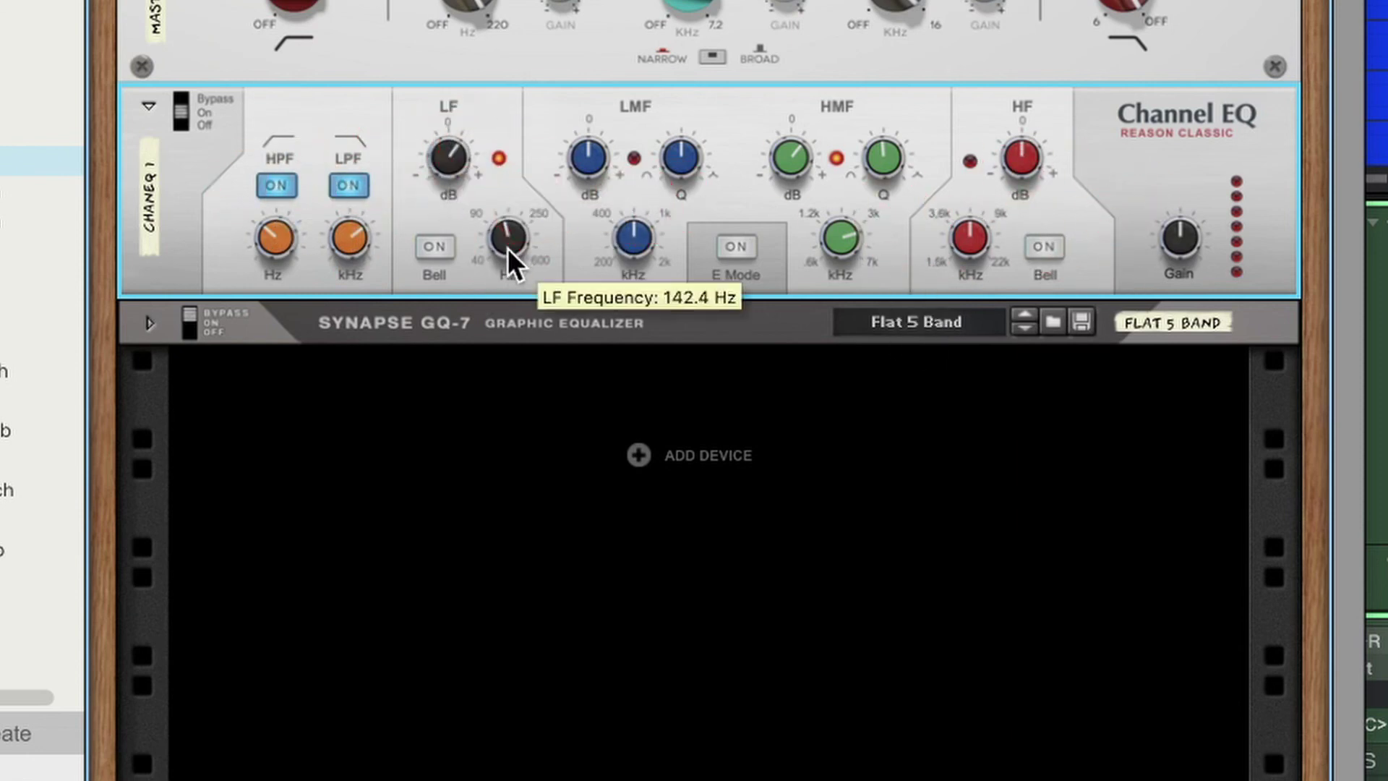
left_click_drag(507, 249, 512, 232)
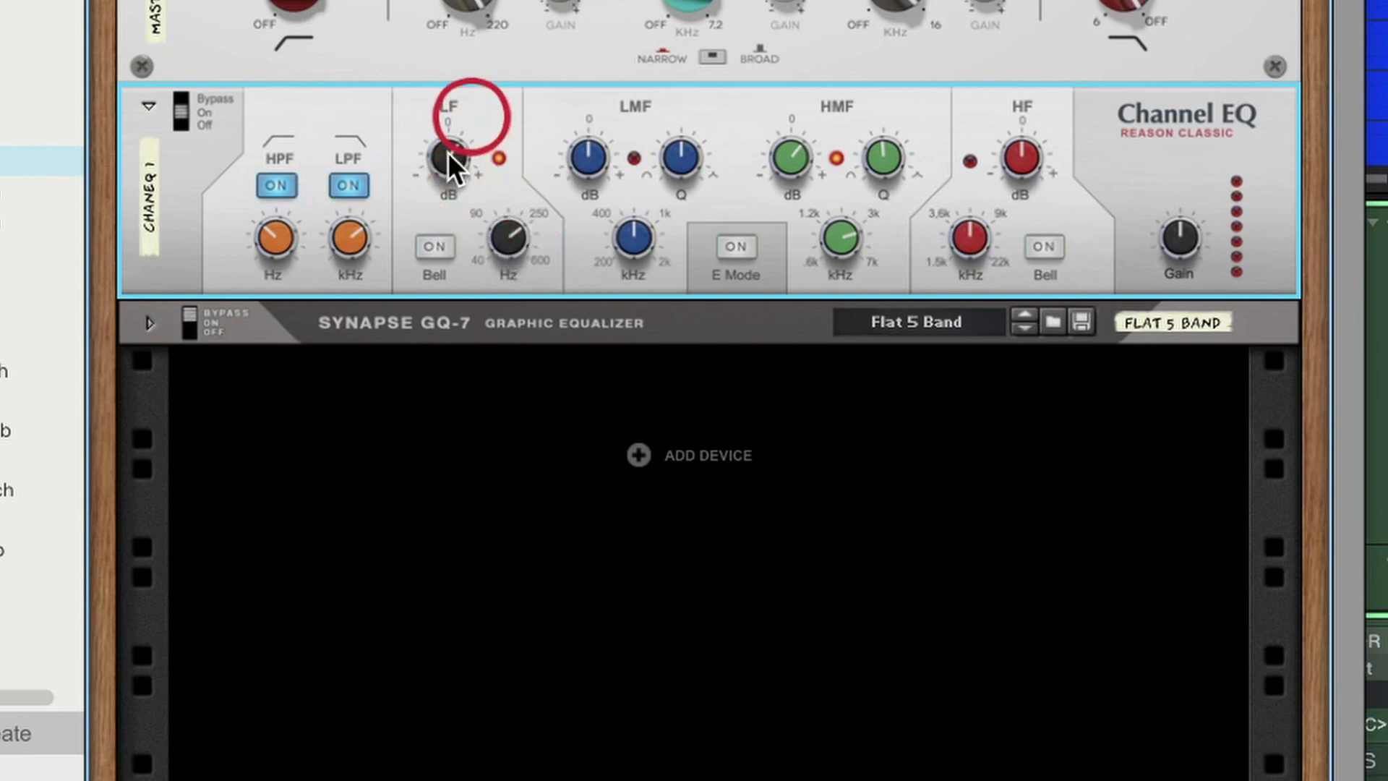
left_click_drag(449, 141, 459, 180)
left_click(501, 231, "super")
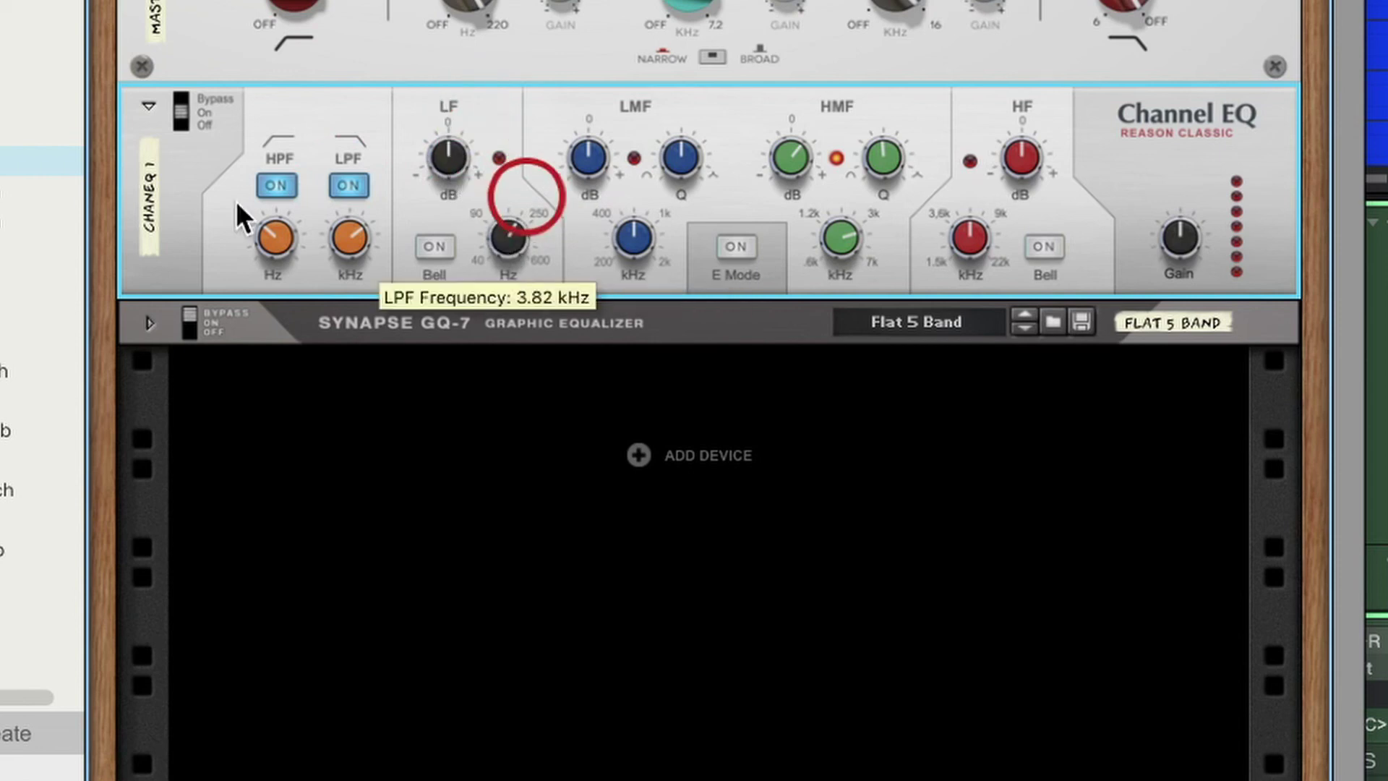
- Switch off the Channel EQ's low-pass and high-pass filters and stop playback
left_click(337, 187)
left_click(268, 187)
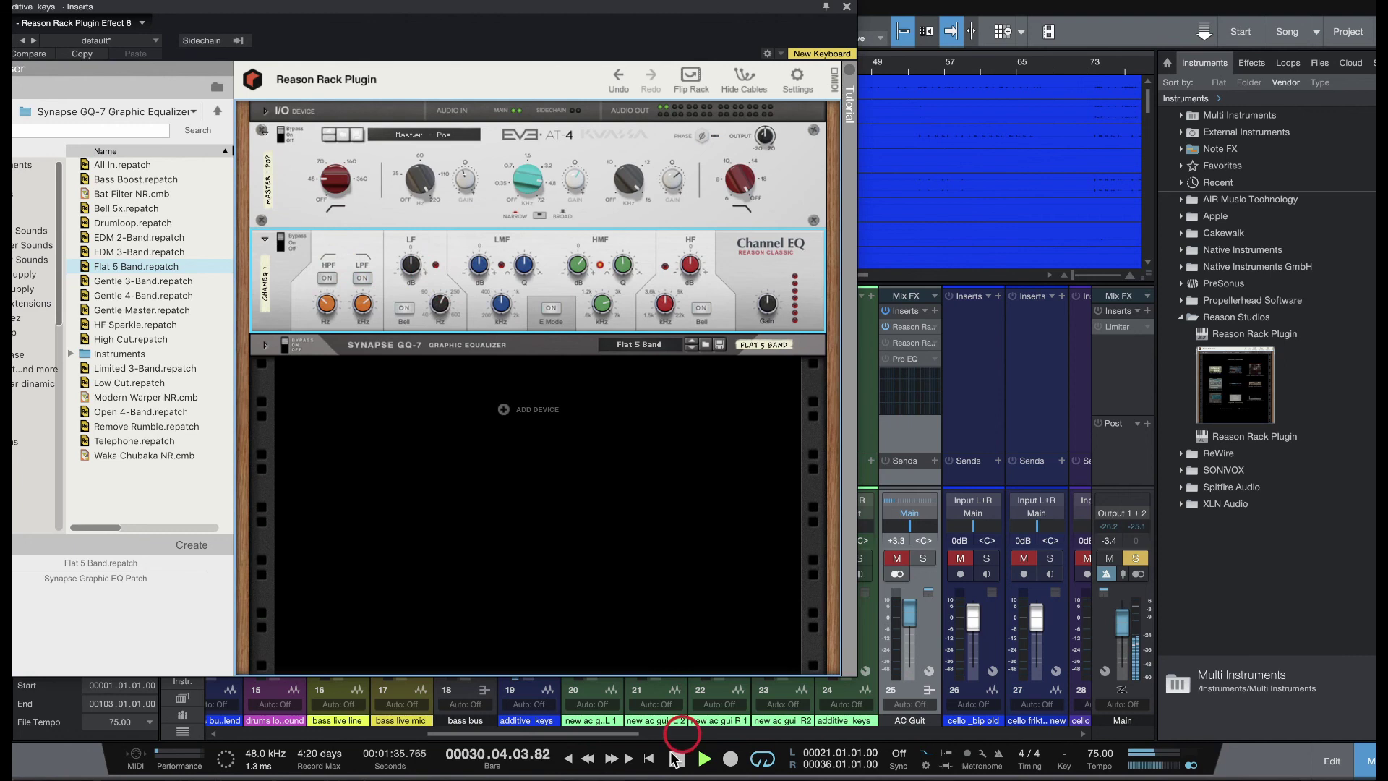
left_click(674, 758)
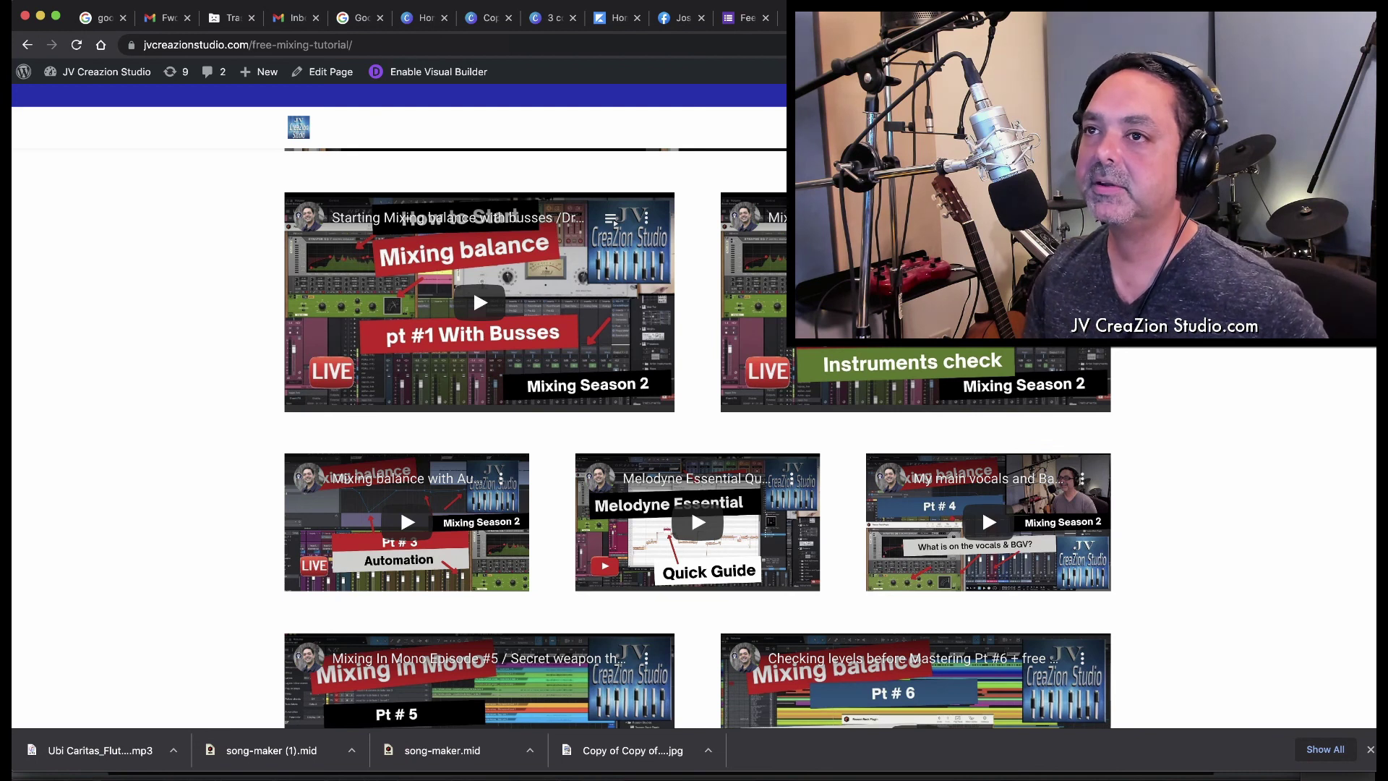
- Look at the beginning of the free mixing tutorial page in the browser and minimize the browser window
scroll(697, 438, "up", 12)
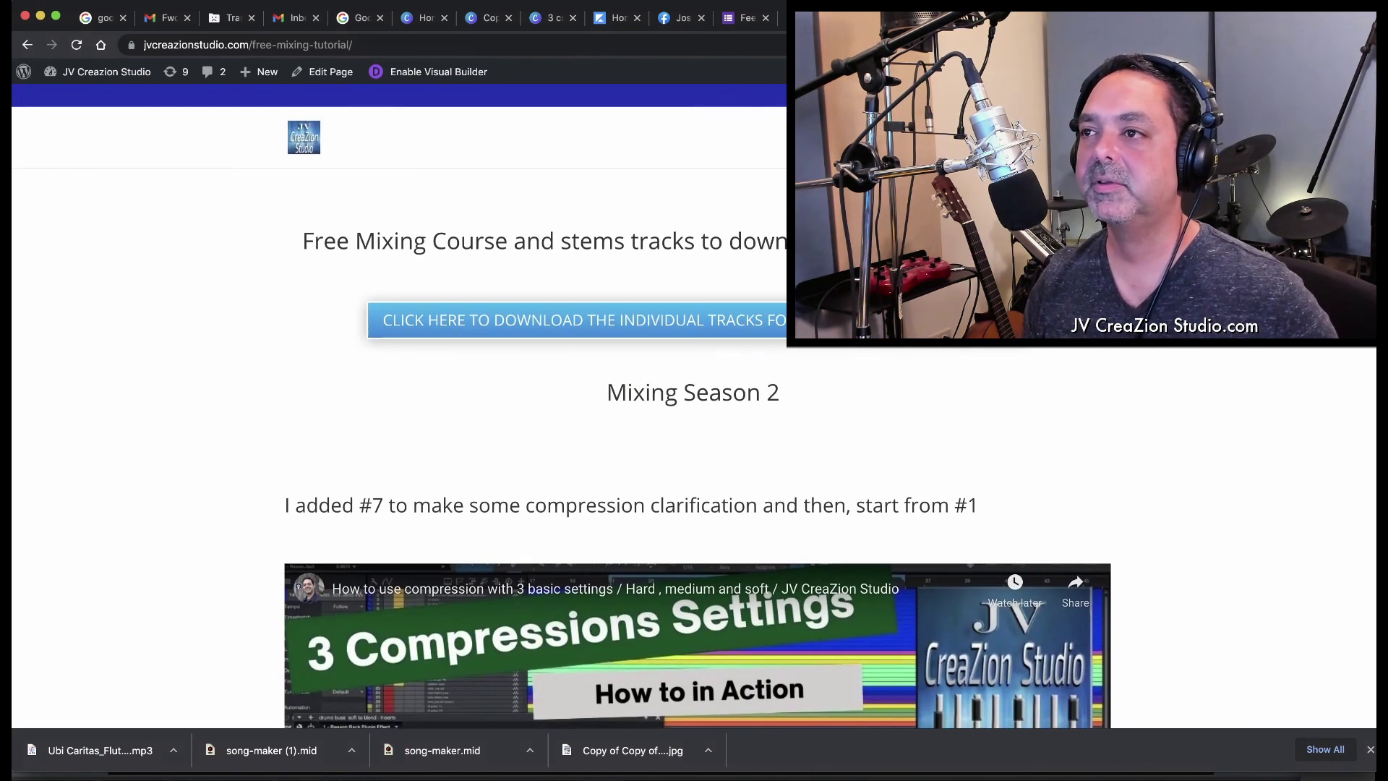
left_click(1106, 360)
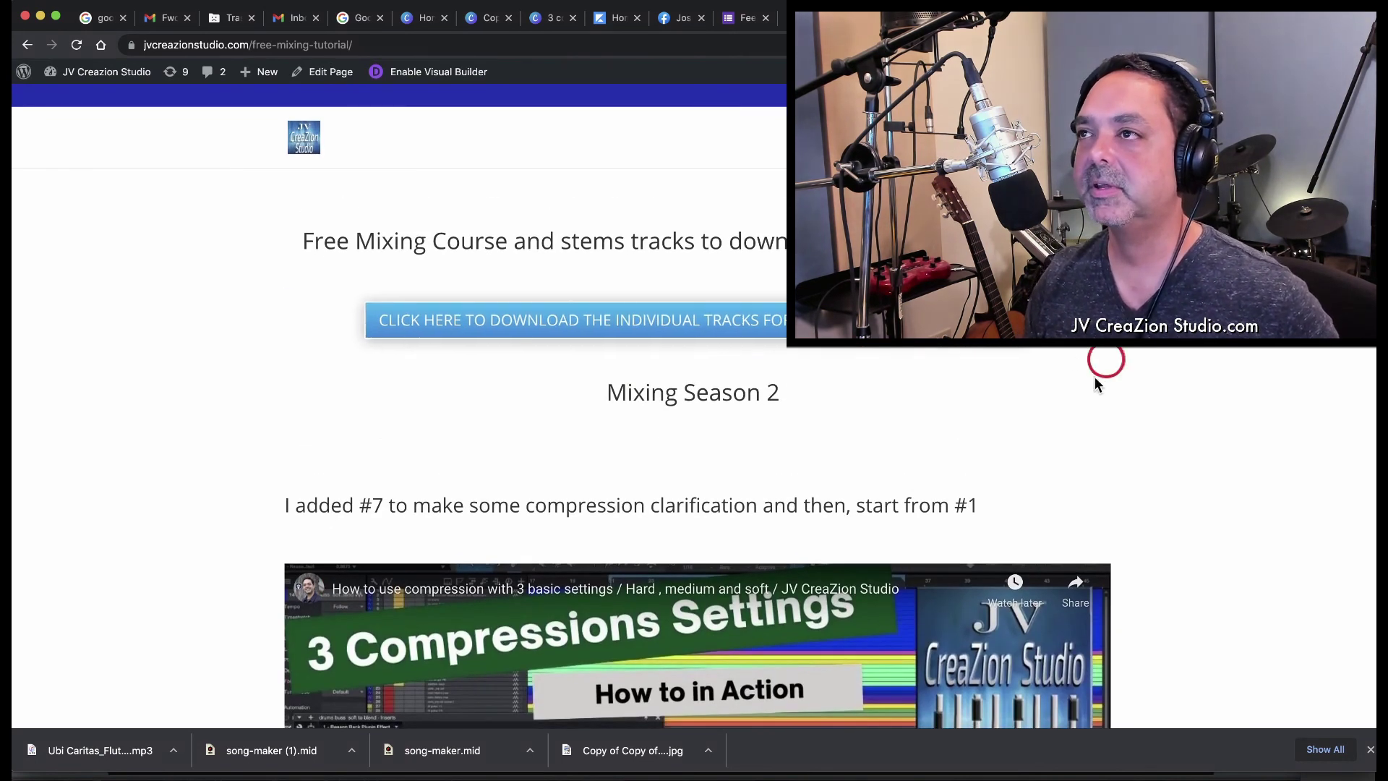
left_click(40, 15)
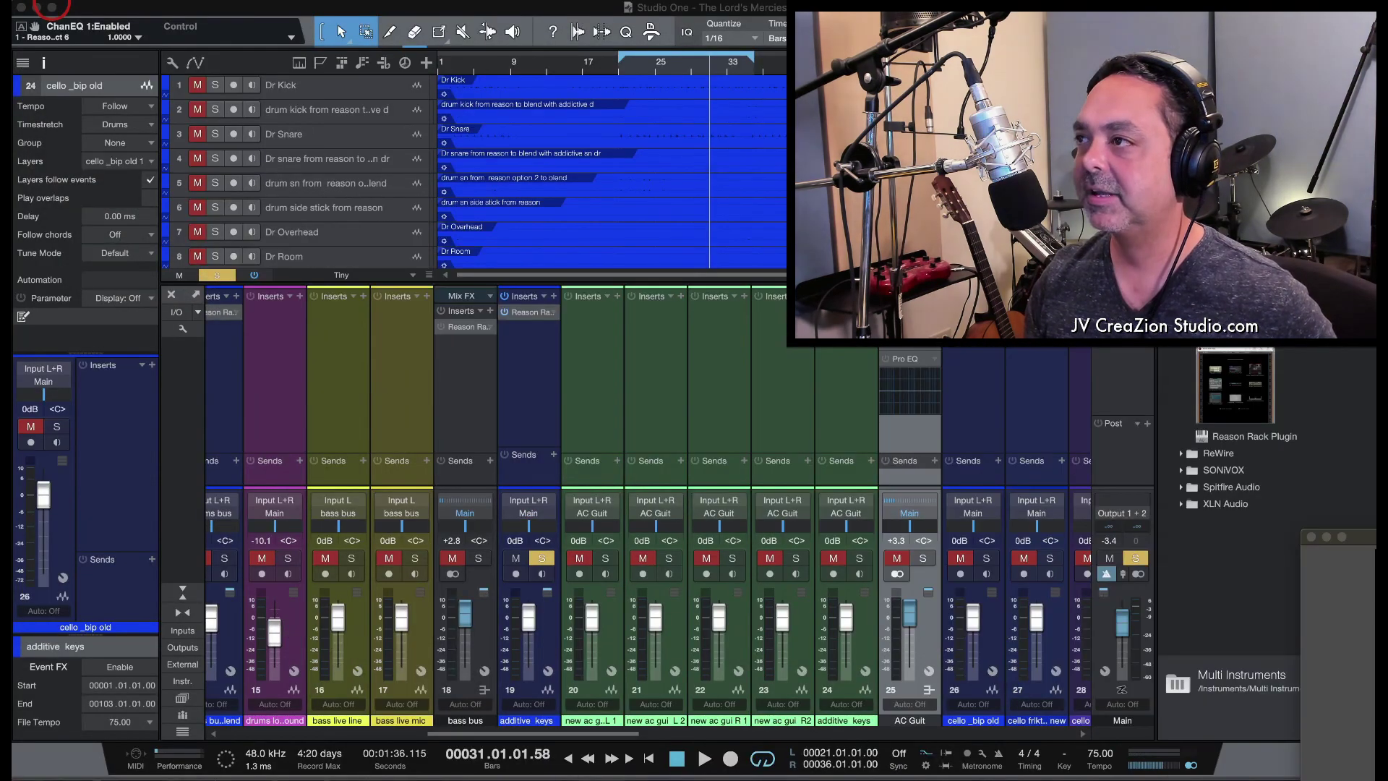